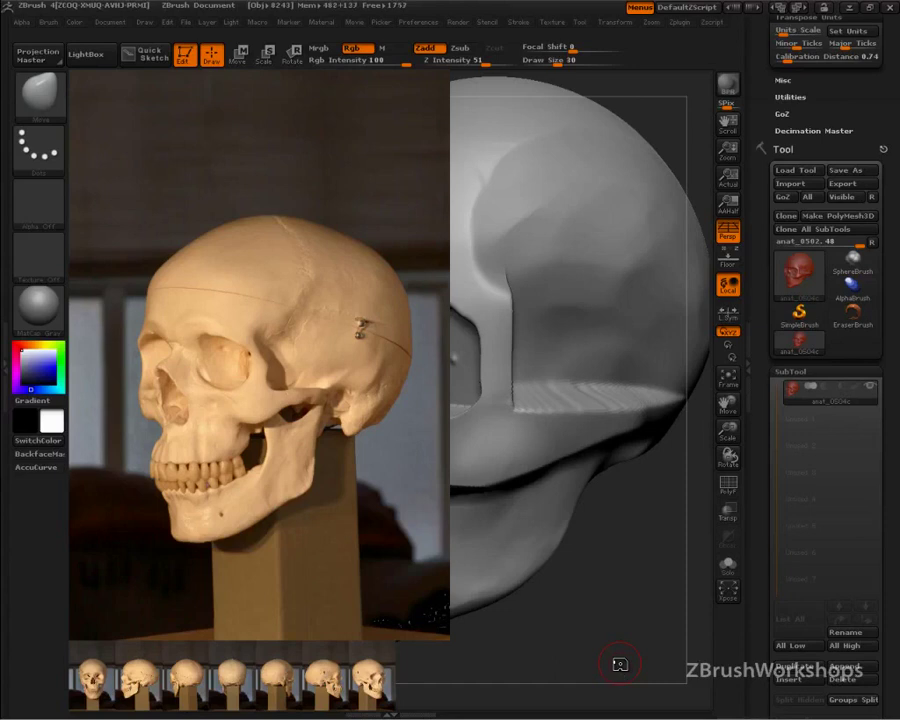
Outline the eye socket in white on the reference skull and label its upper rim SUPRA ORBITAL MARGIN
key(ctrl+shift)
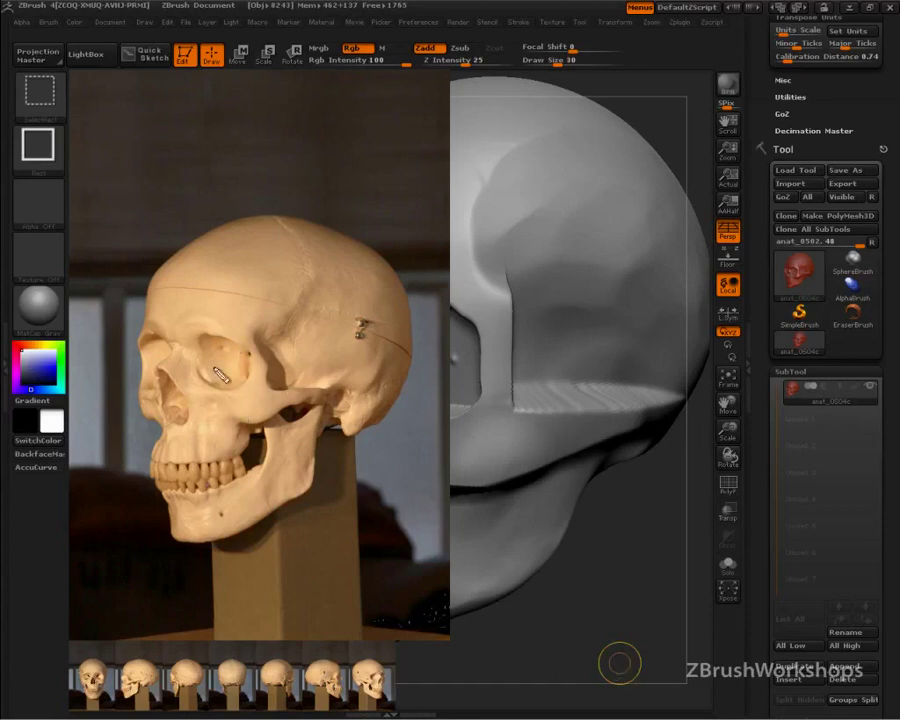
mouse_move(200, 370)
mouse_down()
mouse_move(224, 389)
mouse_move(249, 386)
mouse_up()
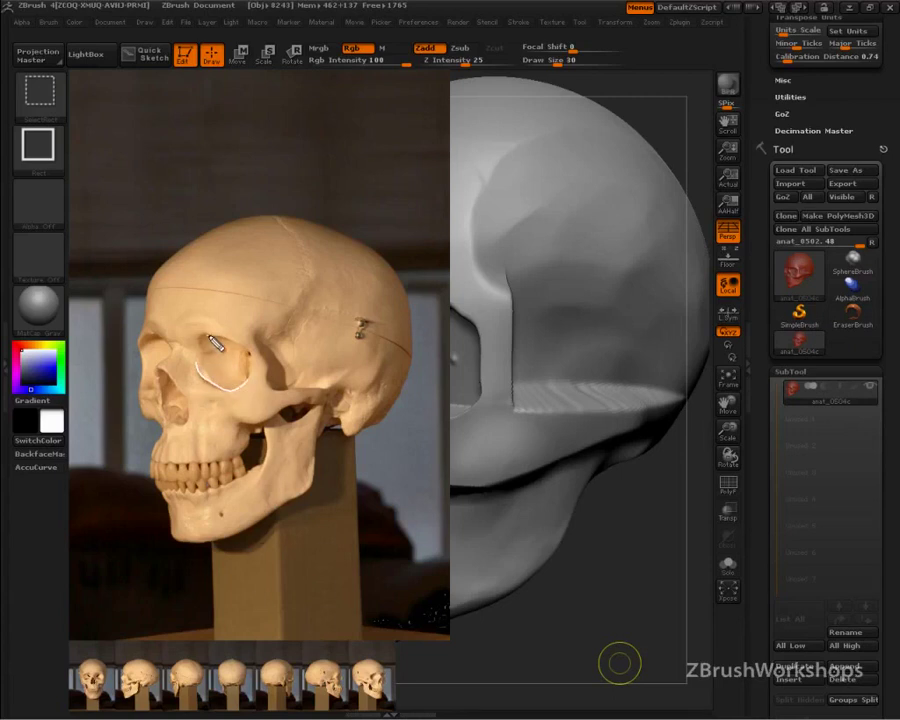
mouse_move(207, 335)
mouse_down()
mouse_move(247, 354)
mouse_move(250, 314)
mouse_move(278, 273)
mouse_move(362, 236)
mouse_up()
mouse_move(302, 276)
mouse_down()
mouse_move(304, 288)
mouse_move(322, 279)
mouse_move(338, 289)
mouse_move(386, 272)
mouse_up()
mouse_move(320, 312)
mouse_down()
mouse_move(340, 296)
mouse_move(358, 306)
mouse_move(410, 261)
mouse_up()
drag(370, 222, 385, 205)
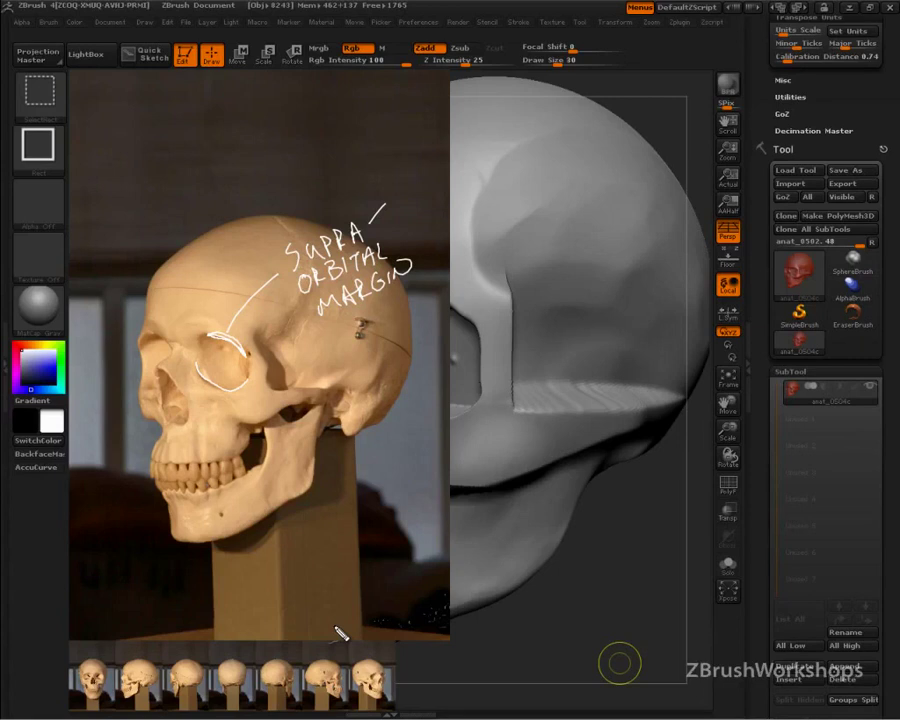
Mark the eye socket's lower rim with an arrow labelled INFERIOR ORBITAL MARGIN, and clear the annotations
mouse_move(235, 398)
mouse_down()
mouse_move(228, 411)
mouse_move(244, 438)
mouse_move(246, 409)
mouse_up()
mouse_move(238, 463)
mouse_down()
mouse_move(258, 460)
mouse_move(246, 482)
mouse_up()
mouse_move(239, 483)
mouse_down()
mouse_move(256, 480)
mouse_move(268, 456)
mouse_up()
drag(268, 456, 280, 476)
mouse_move(280, 476)
mouse_down()
mouse_move(287, 450)
mouse_move(288, 473)
mouse_up()
mouse_move(292, 450)
mouse_down()
mouse_move(316, 443)
mouse_move(314, 472)
mouse_move(355, 446)
mouse_move(402, 462)
mouse_move(396, 452)
mouse_up()
mouse_move(262, 482)
mouse_down()
mouse_move(284, 498)
mouse_move(313, 483)
mouse_move(323, 503)
mouse_up()
mouse_move(328, 480)
mouse_down()
mouse_move(348, 477)
mouse_move(368, 500)
mouse_move(394, 497)
mouse_up()
mouse_move(302, 528)
mouse_down()
mouse_move(316, 510)
mouse_move(330, 526)
mouse_move(345, 510)
mouse_move(362, 524)
mouse_move(395, 490)
mouse_move(399, 513)
mouse_up()
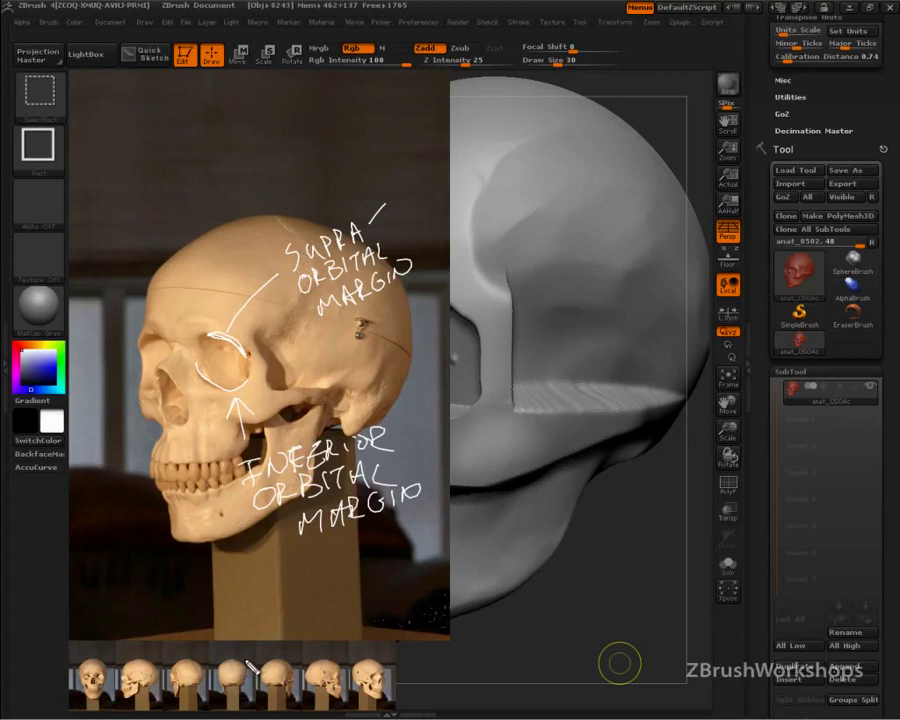
key(Escape)
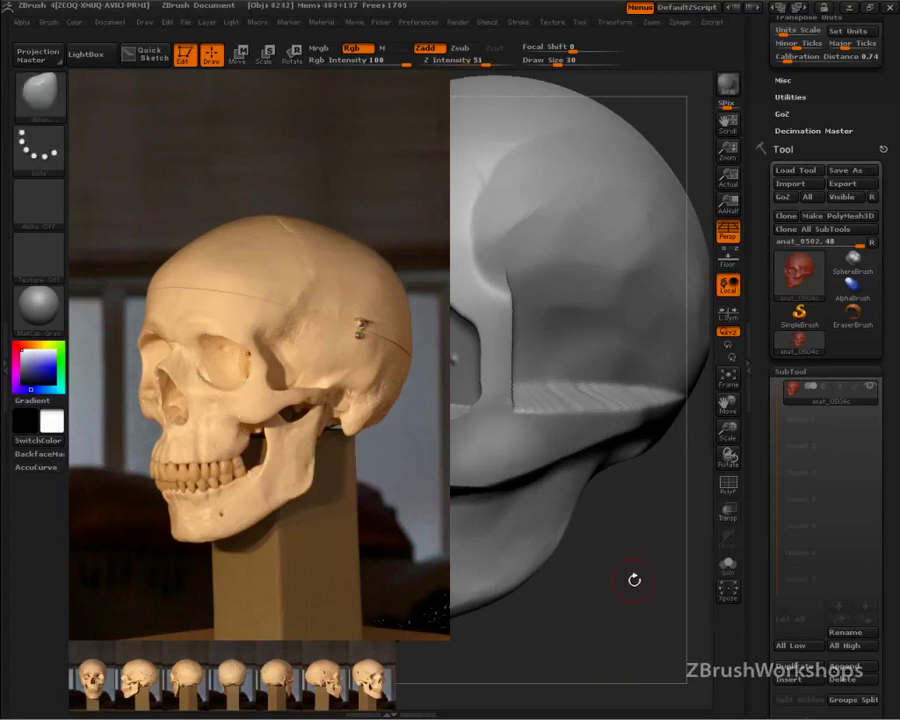
Hide the reference photo and trace the eye socket's lower rim in white on the sculpted skull
key(shift+z)
mouse_move(629, 598)
ctrl+mouse_down()
mouse_move(635, 662)
mouse_move(643, 656)
ctrl+mouse_up()
key(ctrl+shift+d)
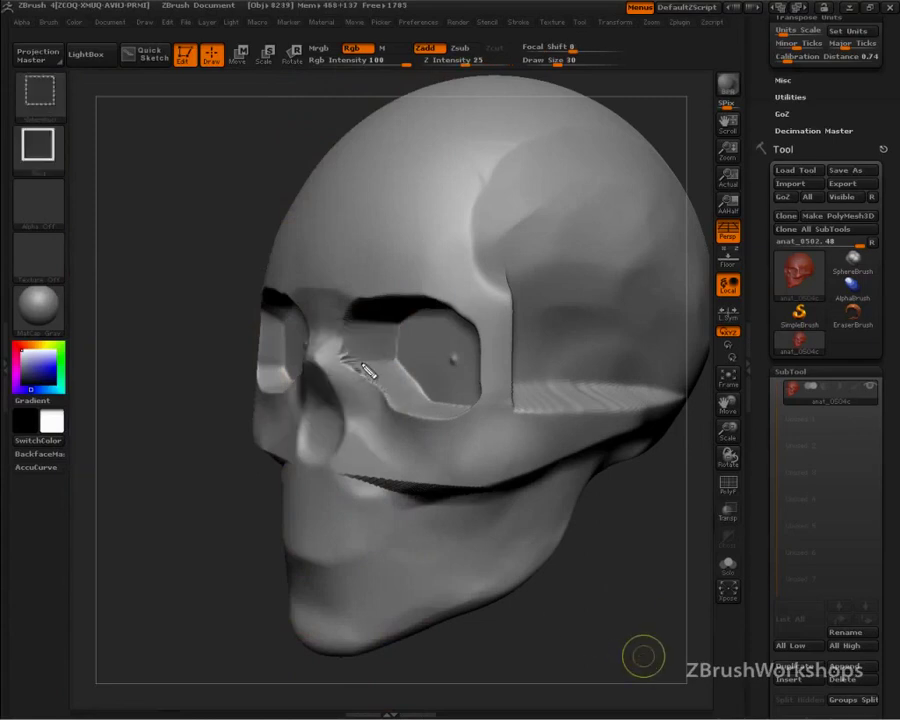
mouse_move(368, 372)
mouse_down()
mouse_move(358, 364)
mouse_move(464, 427)
mouse_move(420, 418)
mouse_move(357, 367)
mouse_up()
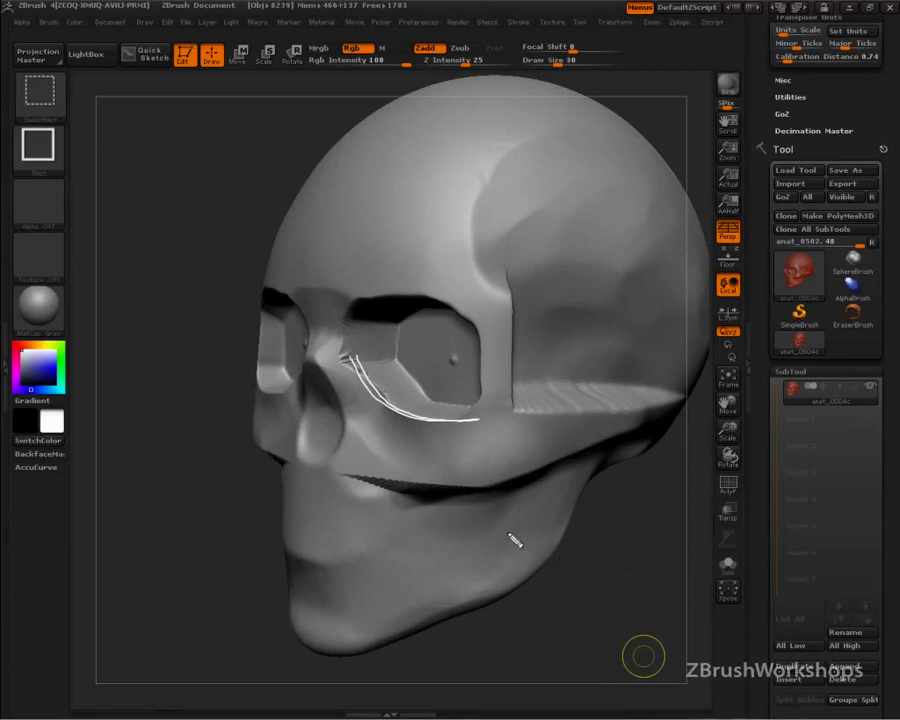
mouse_move(370, 352)
mouse_down()
mouse_move(351, 358)
mouse_move(358, 362)
mouse_move(343, 356)
mouse_up()
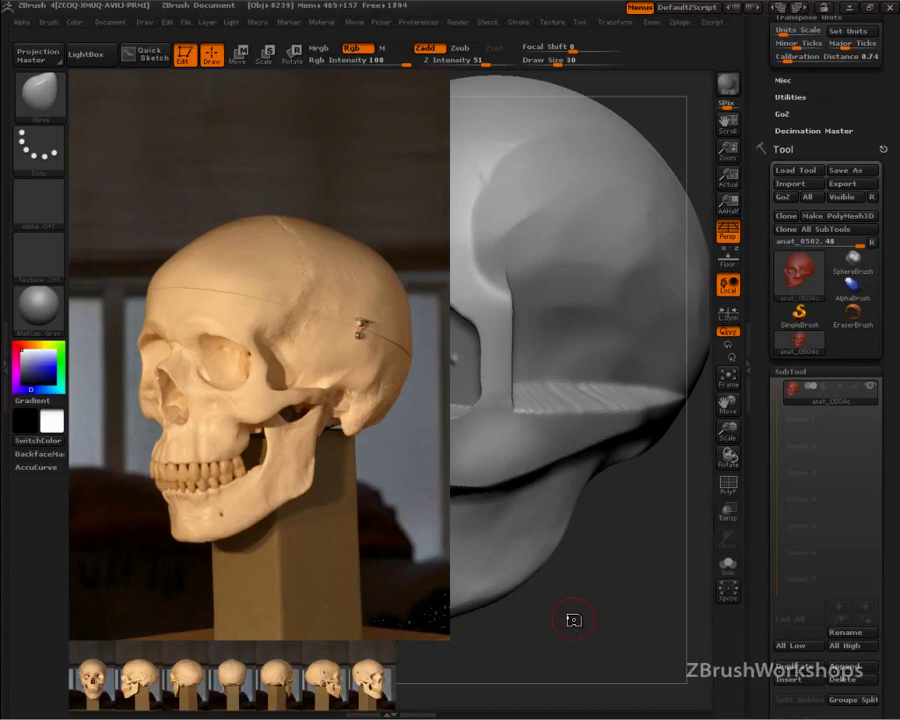
Sketch the cheekbone planes in white on the reference skull, from the eye socket's lower rim to the zygomatic arch
key(ctrl+shift)
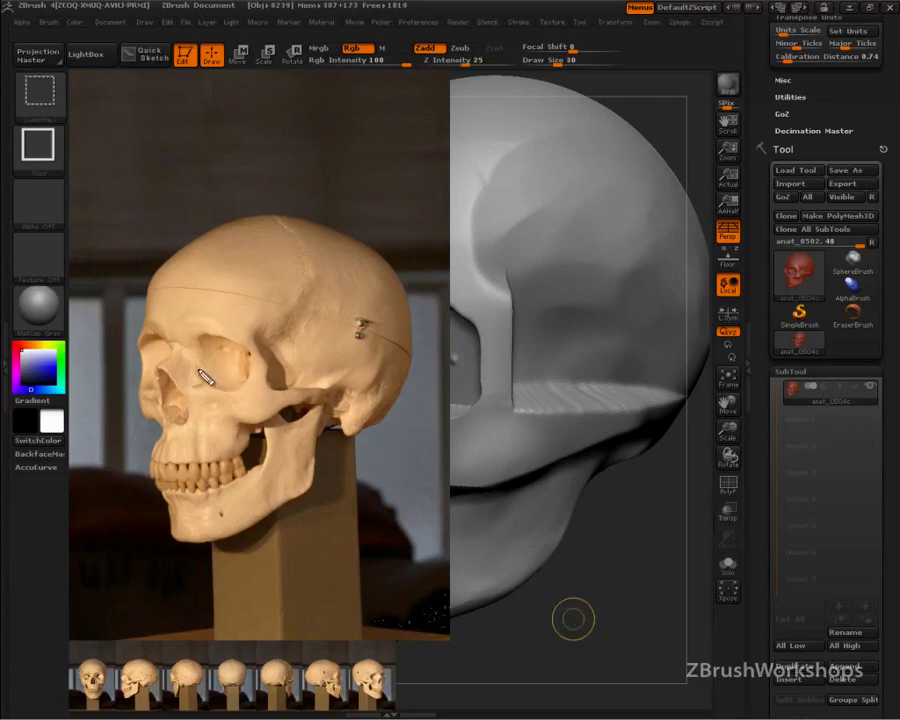
mouse_move(205, 377)
mouse_down()
mouse_move(237, 396)
mouse_move(250, 422)
mouse_up()
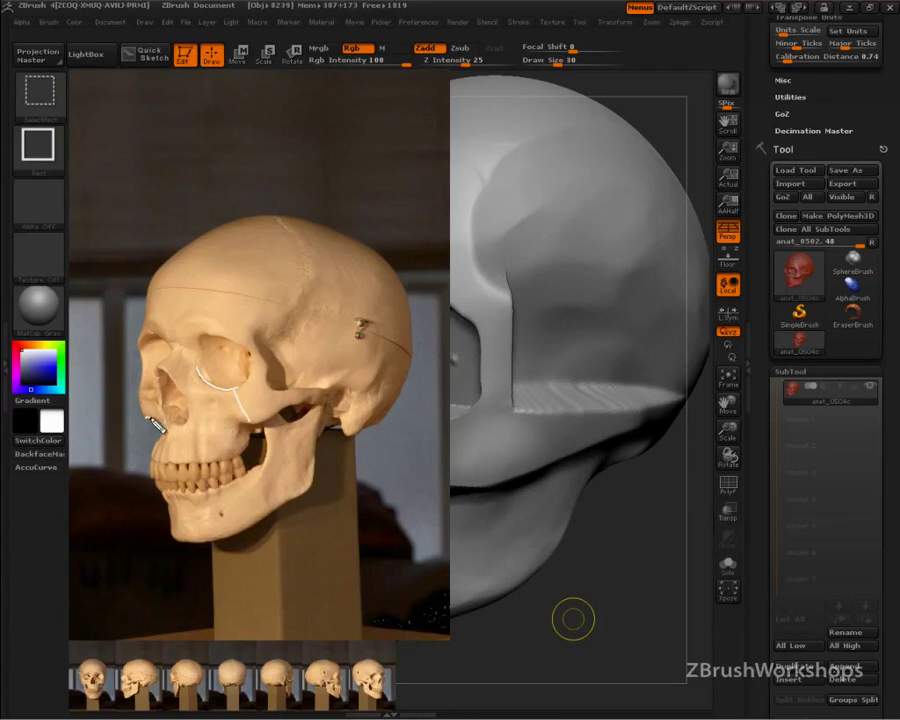
drag(145, 415, 250, 420)
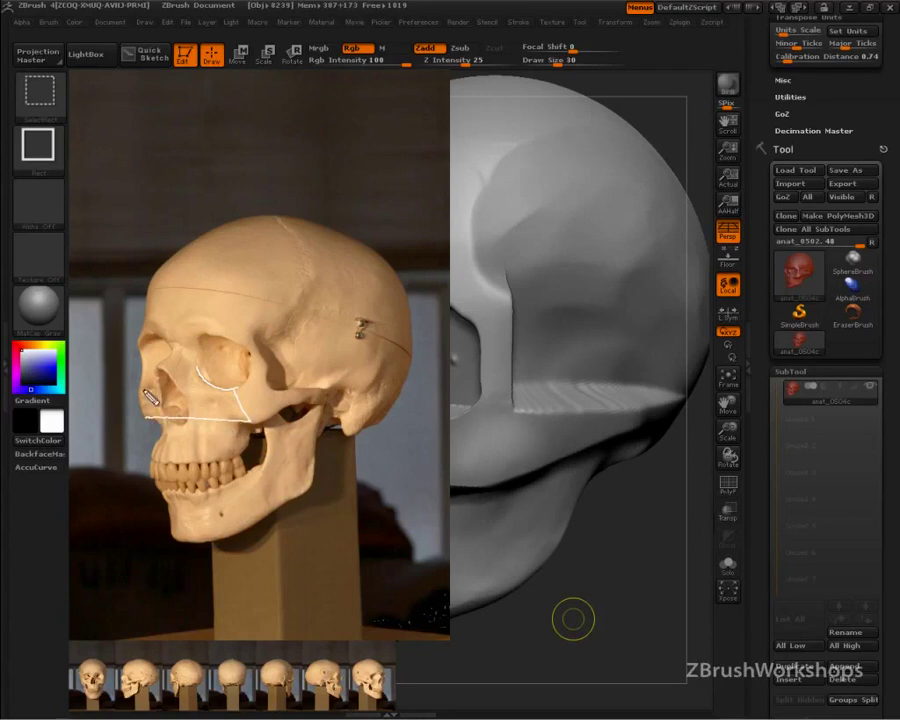
drag(145, 389, 246, 389)
drag(252, 420, 328, 401)
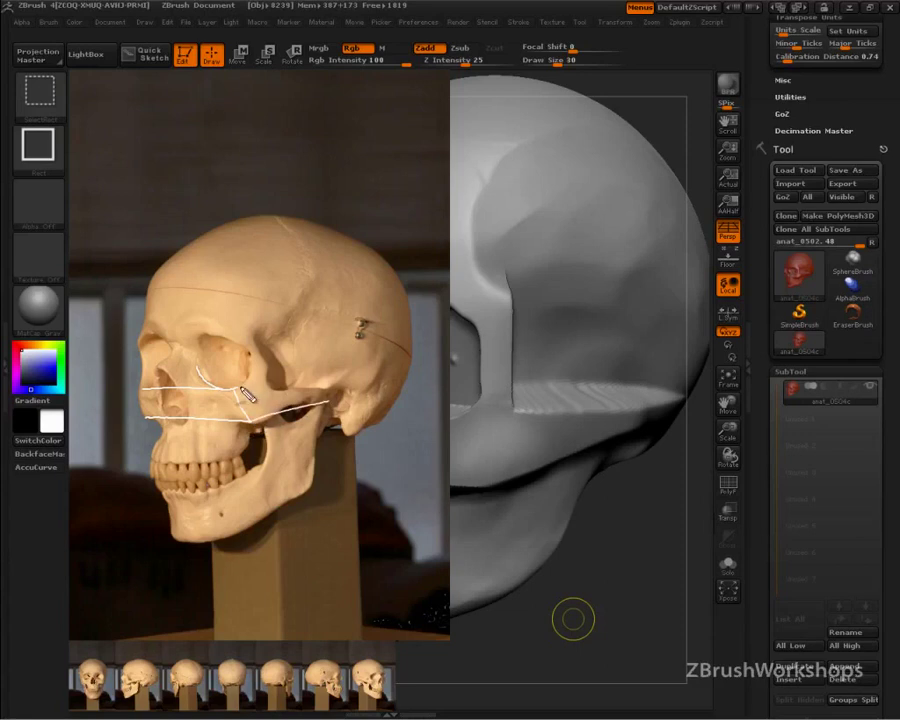
drag(246, 389, 333, 389)
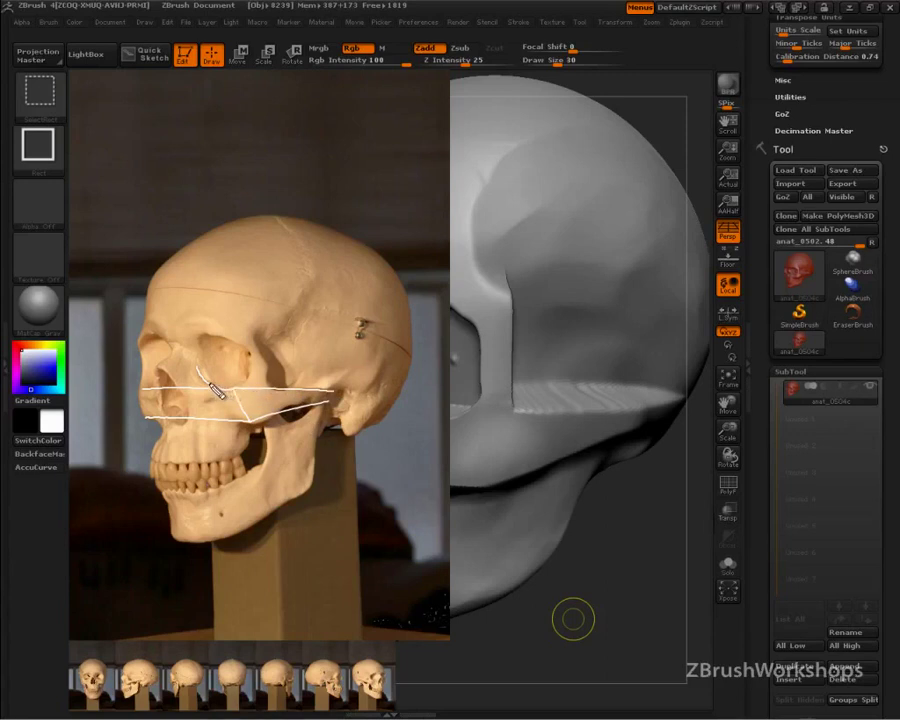
drag(199, 368, 187, 388)
mouse_move(243, 395)
mouse_down()
mouse_move(253, 346)
mouse_move(262, 390)
mouse_up()
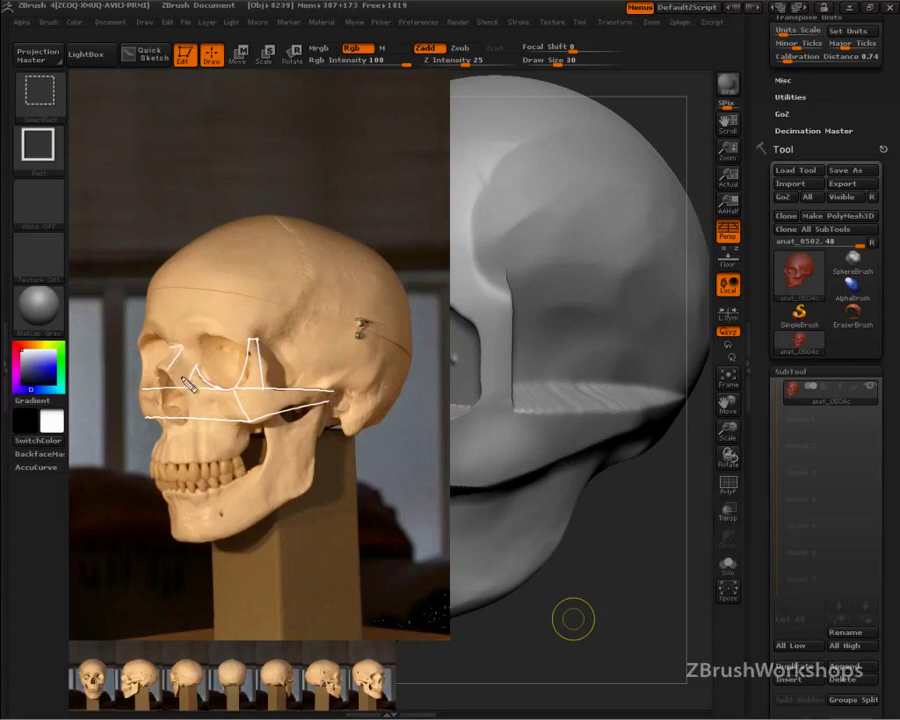
Sketch the planes of the nasal bones and the brow ridge in white on the reference skull
drag(177, 348, 163, 378)
drag(168, 370, 183, 390)
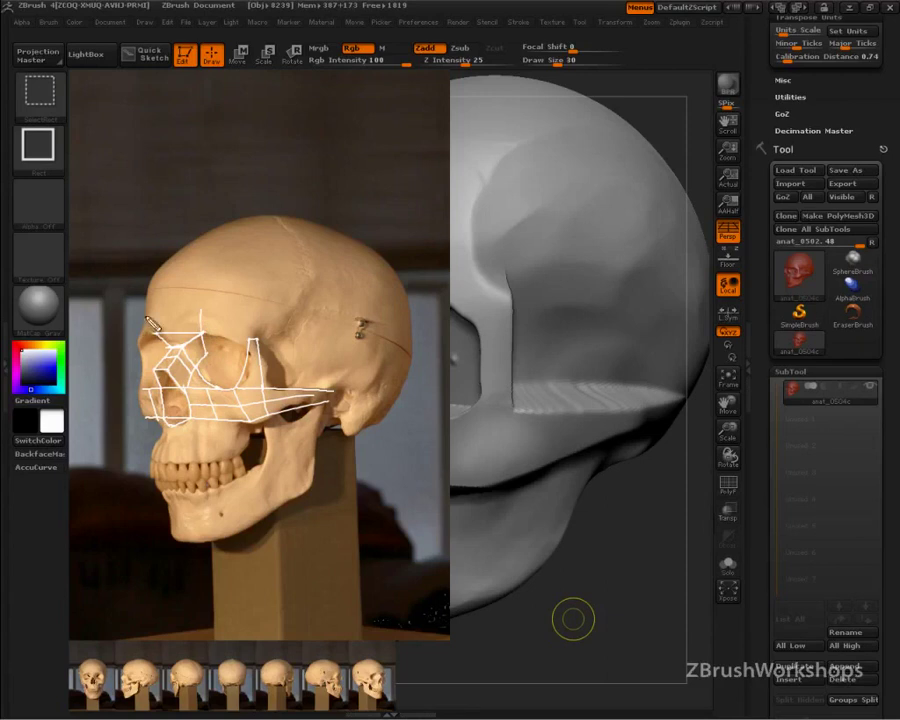
mouse_move(152, 313)
mouse_down()
mouse_move(152, 334)
mouse_move(170, 313)
mouse_move(203, 311)
mouse_move(174, 334)
mouse_up()
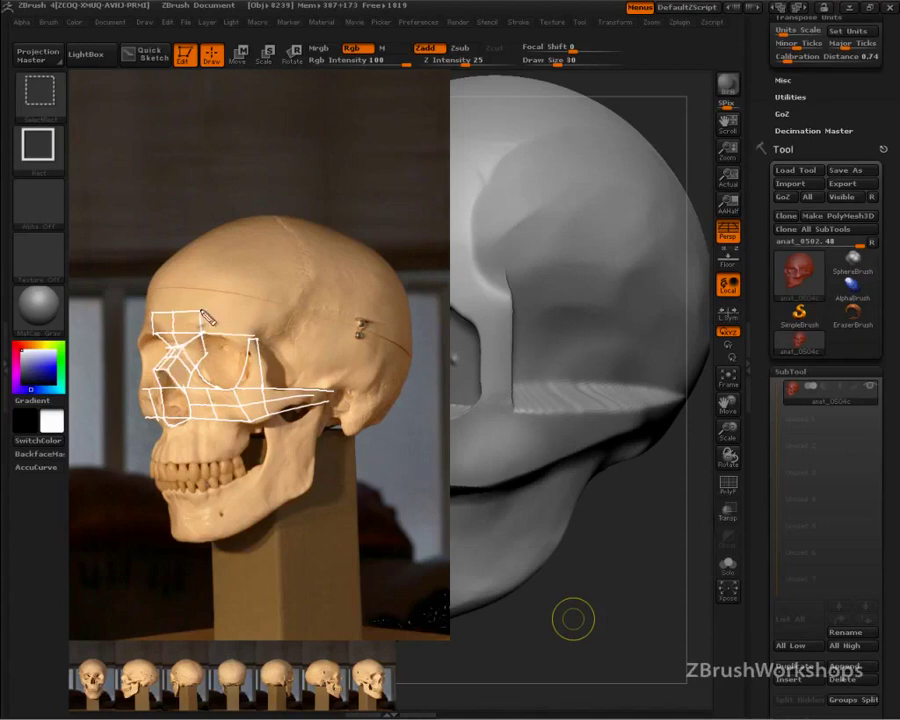
drag(204, 311, 270, 311)
mouse_move(153, 313)
mouse_down()
mouse_move(142, 314)
mouse_move(137, 337)
mouse_up()
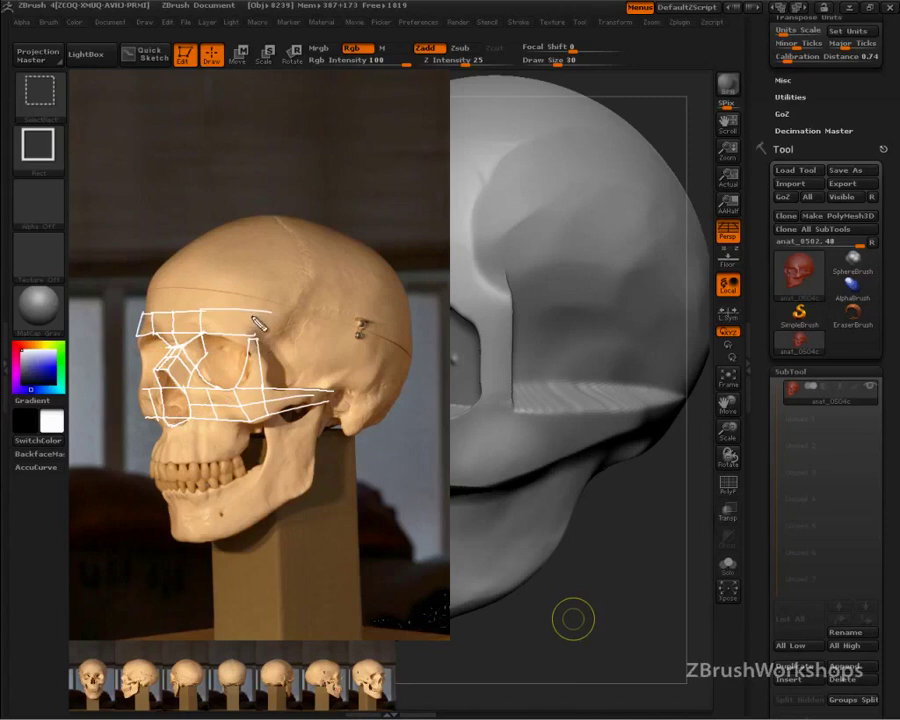
drag(249, 311, 259, 340)
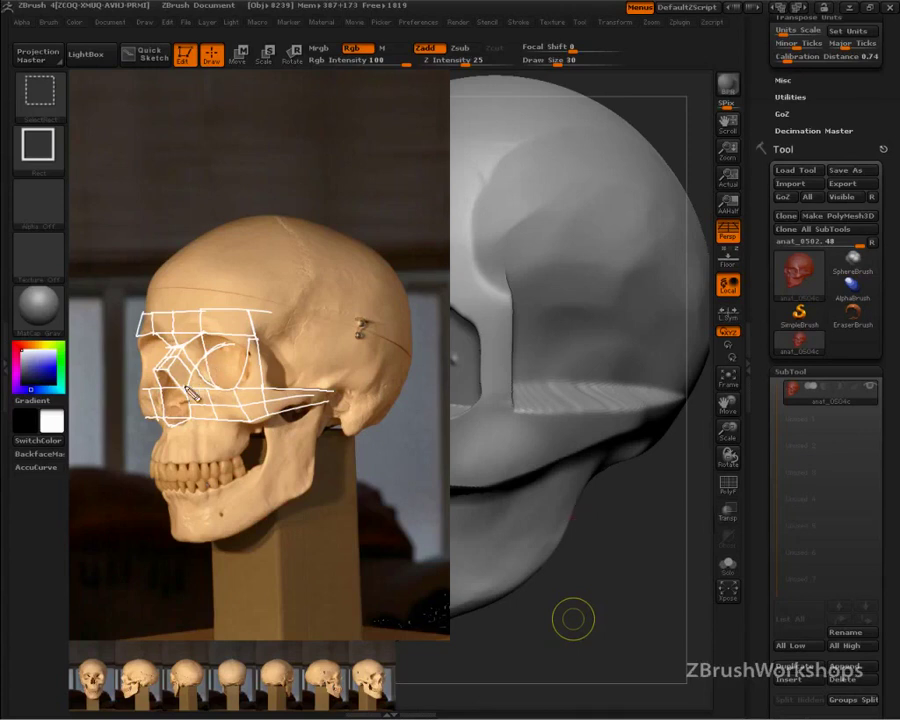
Outline the planes between the nose and the inner eye socket in red and label them LACRIMAL BONE
mouse_move(194, 366)
mouse_down()
mouse_move(187, 392)
mouse_move(180, 366)
mouse_move(166, 372)
mouse_move(180, 390)
mouse_up()
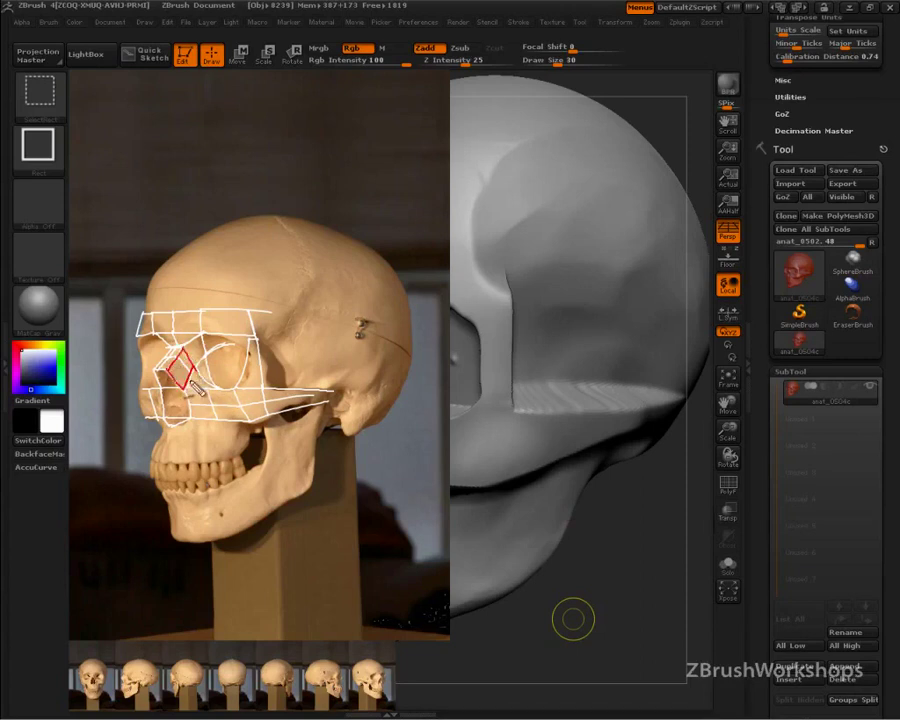
mouse_move(184, 389)
mouse_down()
mouse_move(215, 384)
mouse_move(227, 396)
mouse_up()
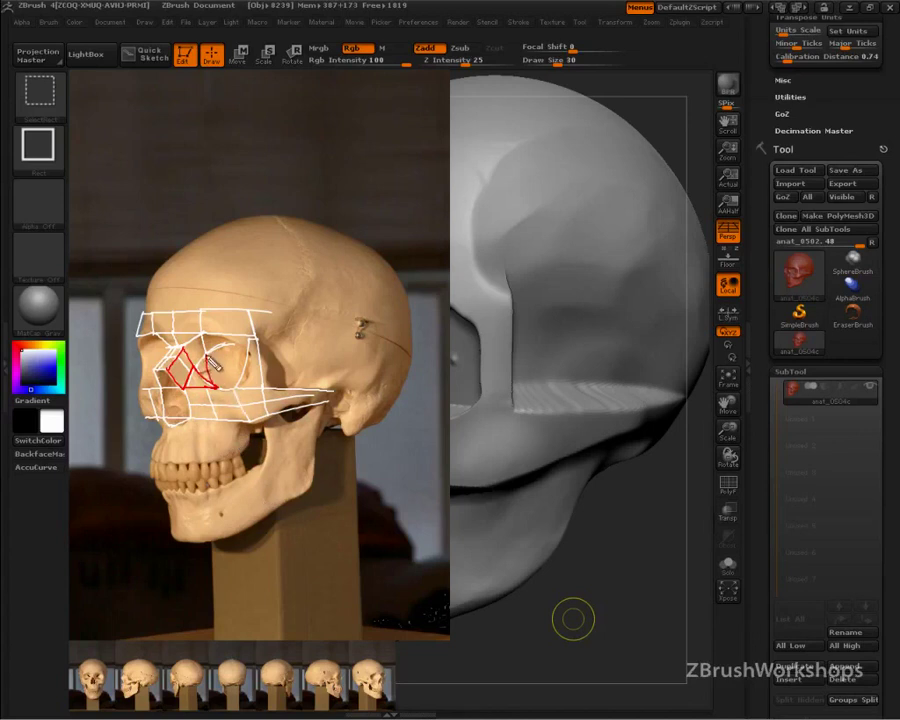
mouse_move(210, 375)
mouse_down()
mouse_move(357, 248)
mouse_move(377, 236)
mouse_move(390, 243)
mouse_up()
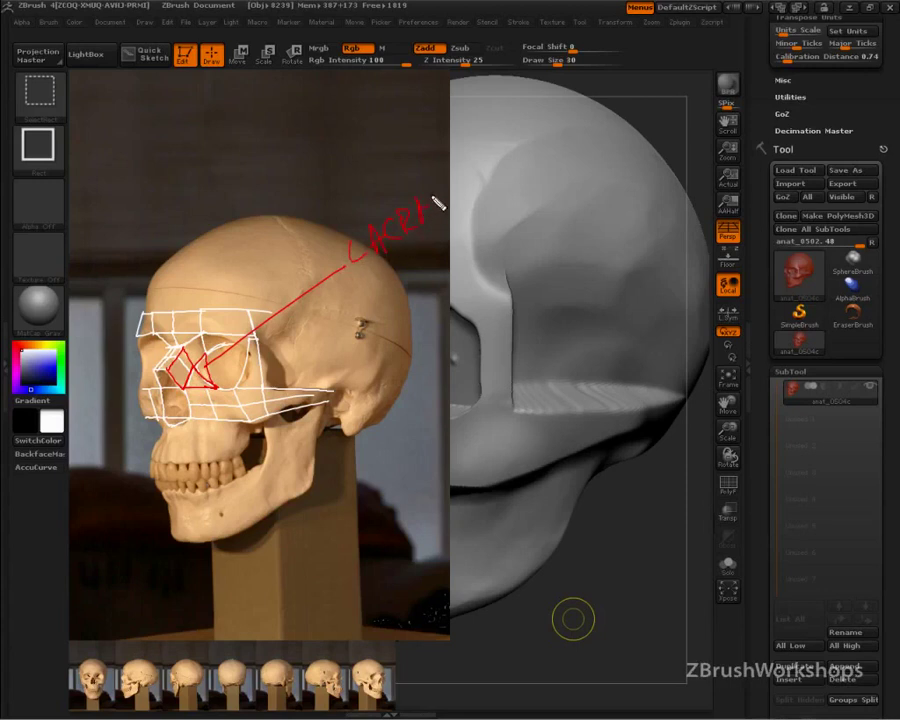
mouse_move(419, 213)
mouse_down()
mouse_move(470, 200)
mouse_move(390, 263)
mouse_move(424, 267)
mouse_move(470, 228)
mouse_move(490, 228)
mouse_up()
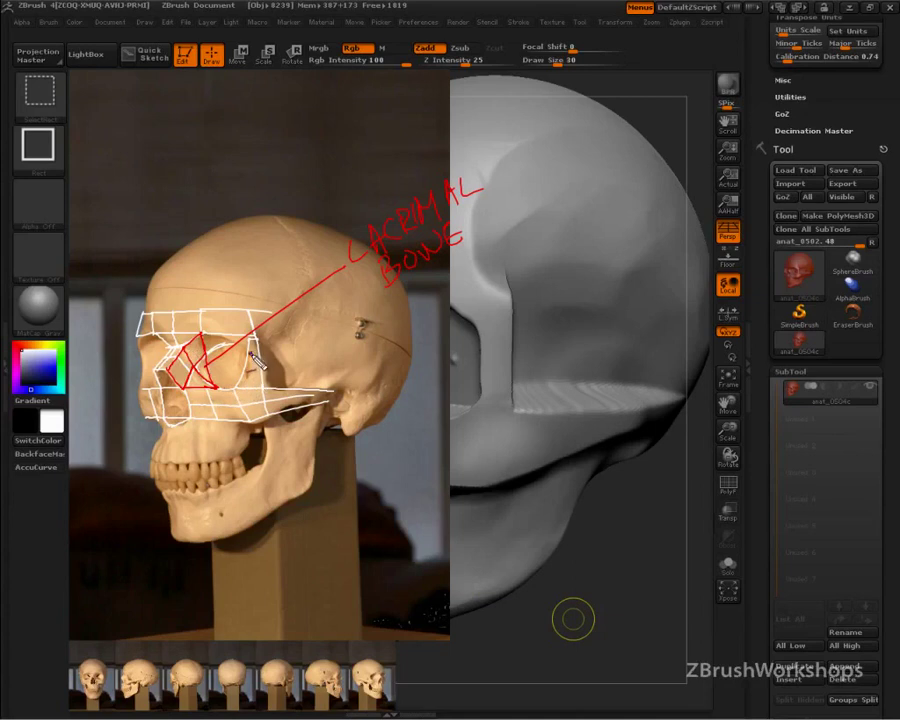
Trace the eye socket's lower rim in blue up into the lacrimal area on the reference skull, and clear the annotations
mouse_move(250, 353)
mouse_down()
mouse_move(249, 383)
mouse_move(216, 393)
mouse_move(183, 347)
mouse_up()
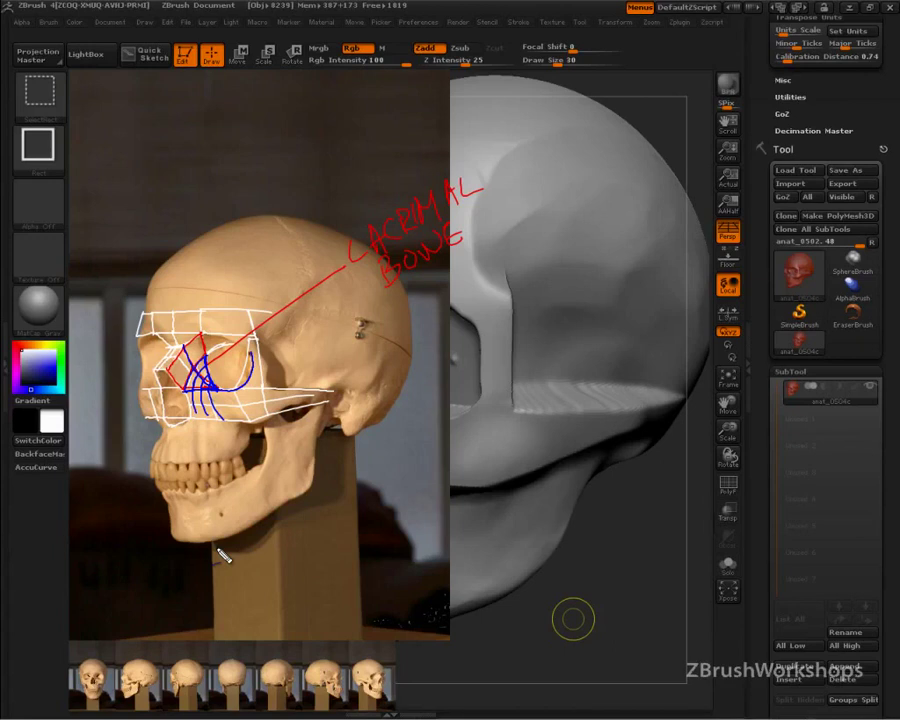
key(Escape)
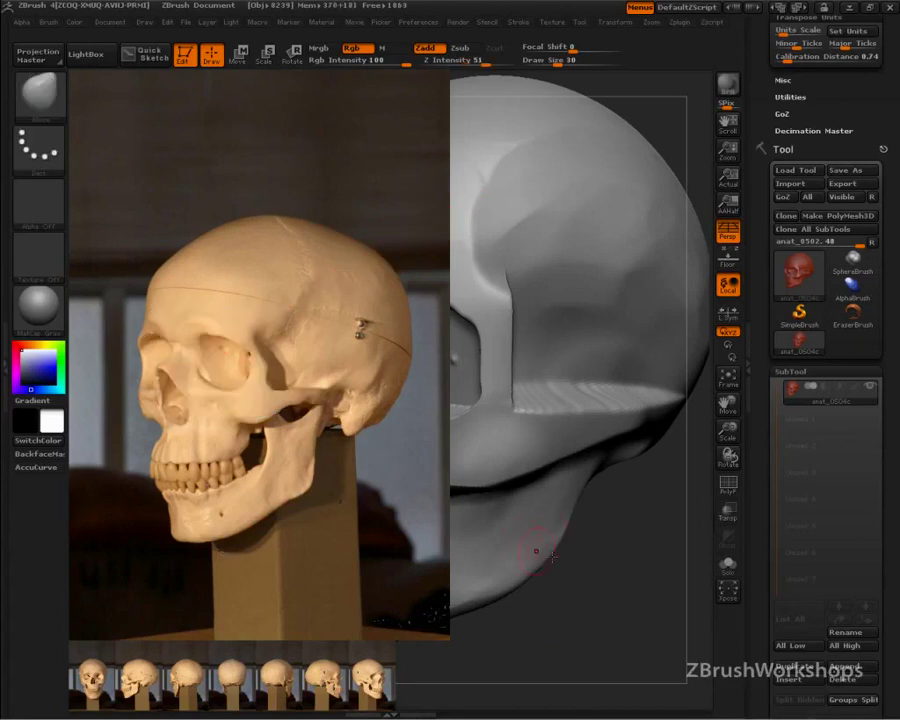
Hide the reference photo and set the Move brush's Draw Size to 56
key(shift+z)
key(s)
drag(362, 392, 375, 393)
mouse_move(235, 563)
mouse_down()
mouse_move(275, 586)
mouse_move(298, 580)
mouse_move(267, 577)
mouse_move(238, 539)
mouse_move(297, 569)
mouse_move(618, 626)
mouse_up()
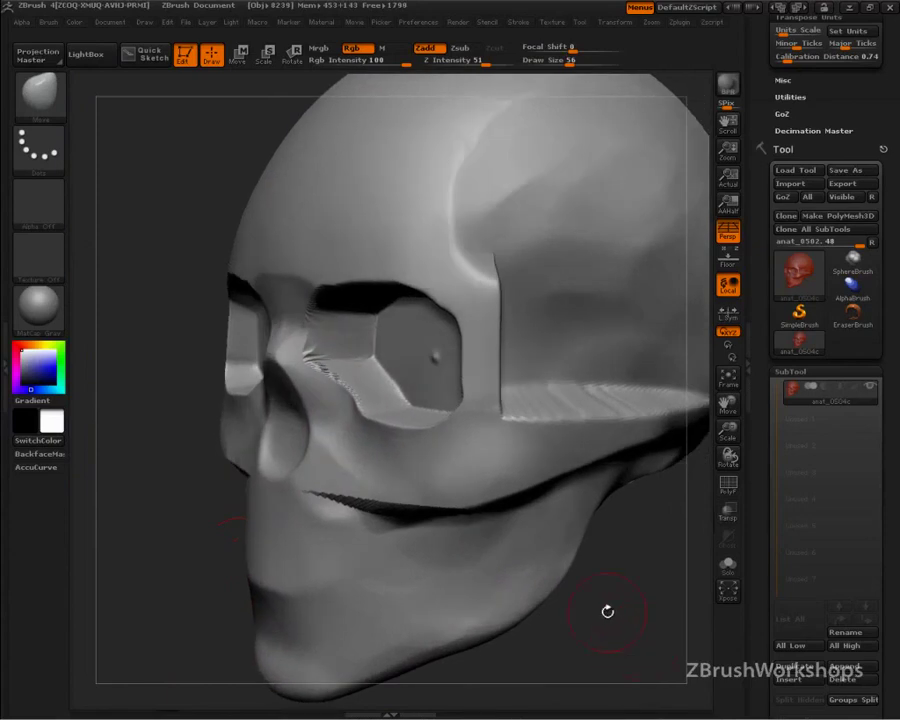
Trace the lower orbital rim and its inner corner planes in blue on the sculpted skull, and clear the annotations
key(ctrl+shift)
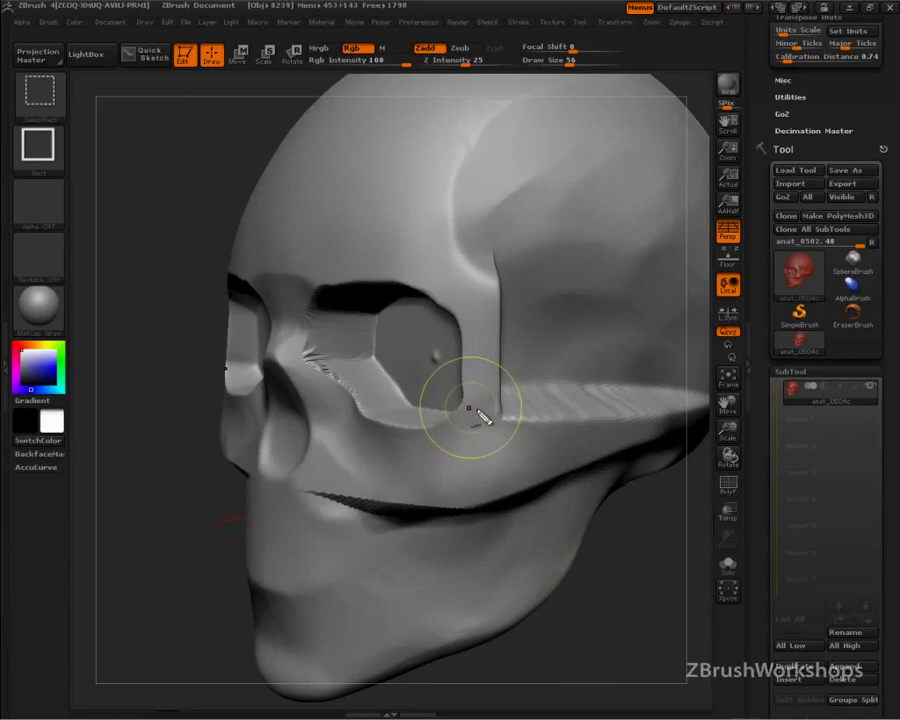
mouse_move(468, 406)
mouse_down()
mouse_move(460, 422)
mouse_move(412, 434)
mouse_move(374, 418)
mouse_move(350, 390)
mouse_move(311, 300)
mouse_move(310, 318)
mouse_up()
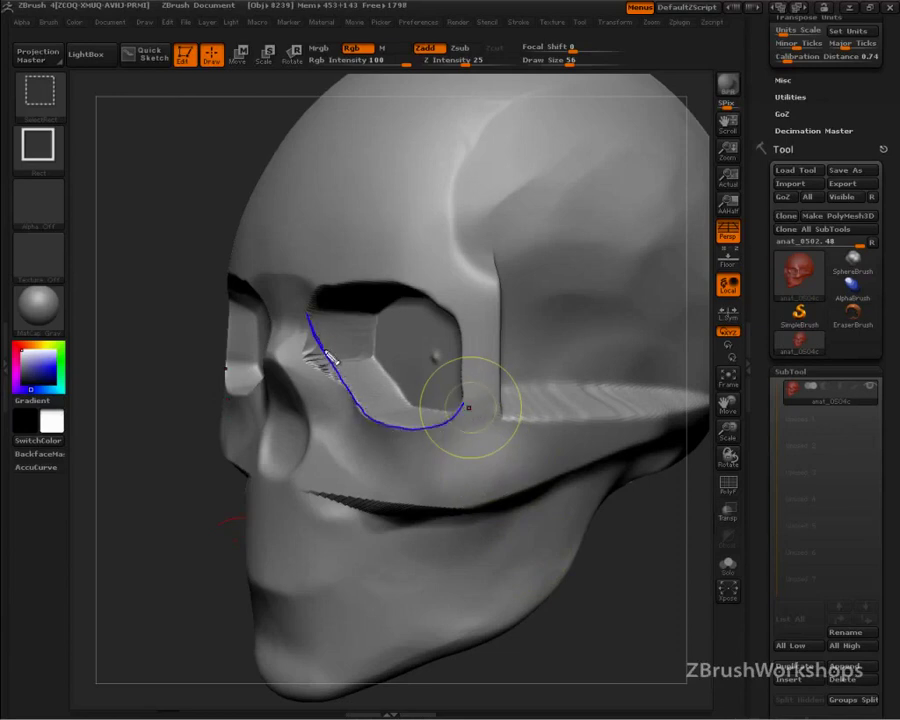
mouse_move(370, 416)
mouse_down()
mouse_move(456, 412)
mouse_move(406, 428)
mouse_move(376, 420)
mouse_move(349, 368)
mouse_move(347, 322)
mouse_move(305, 372)
mouse_up()
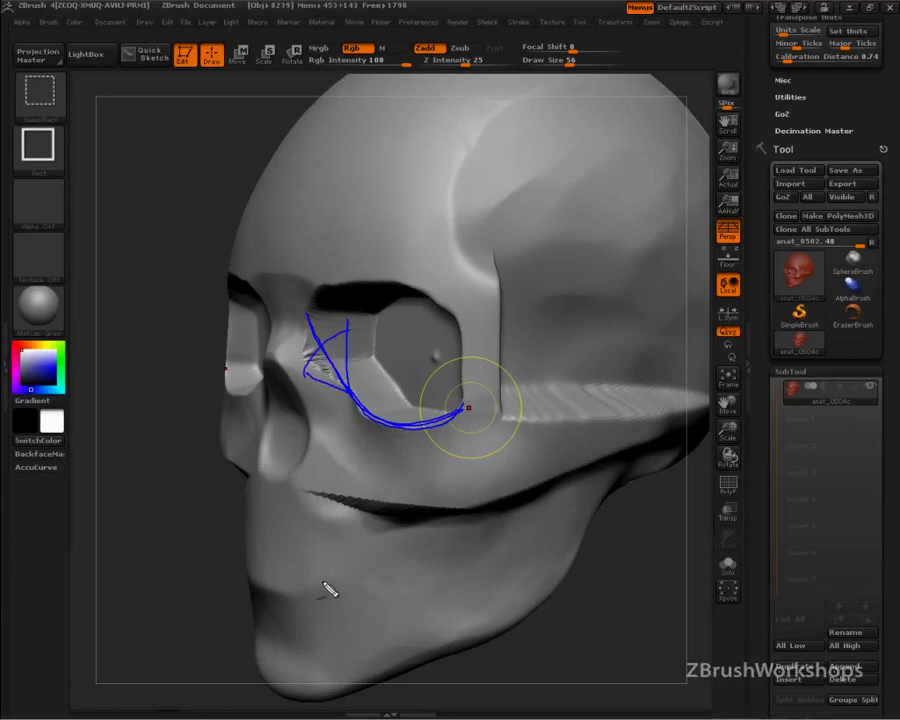
key(Escape)
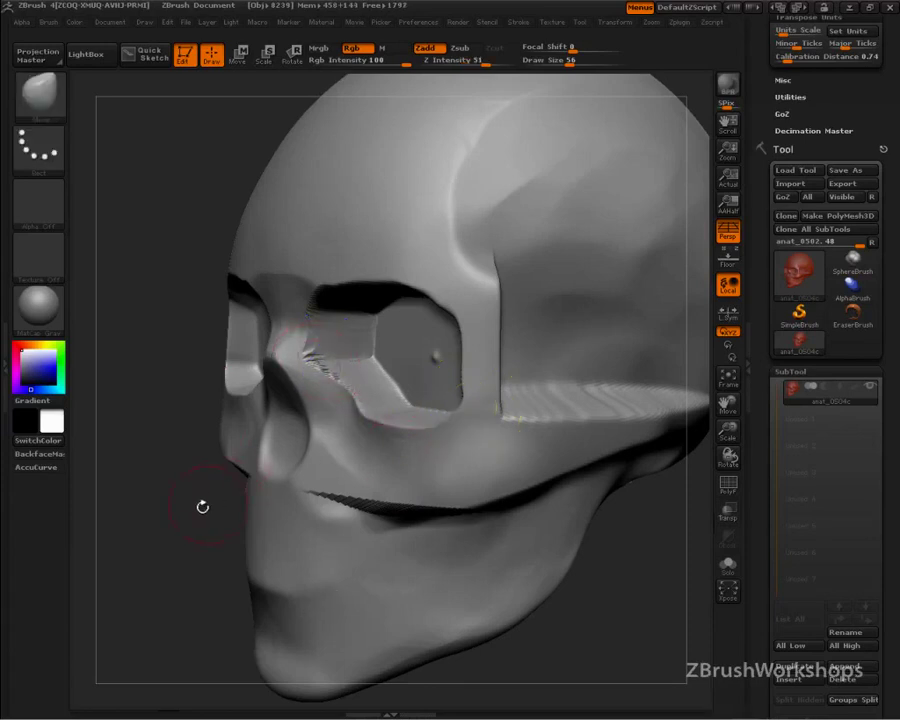
Turn the sculpt to a side view, sketch the eye socket rim's profile over it, and clear the annotations
drag(196, 320, 321, 392)
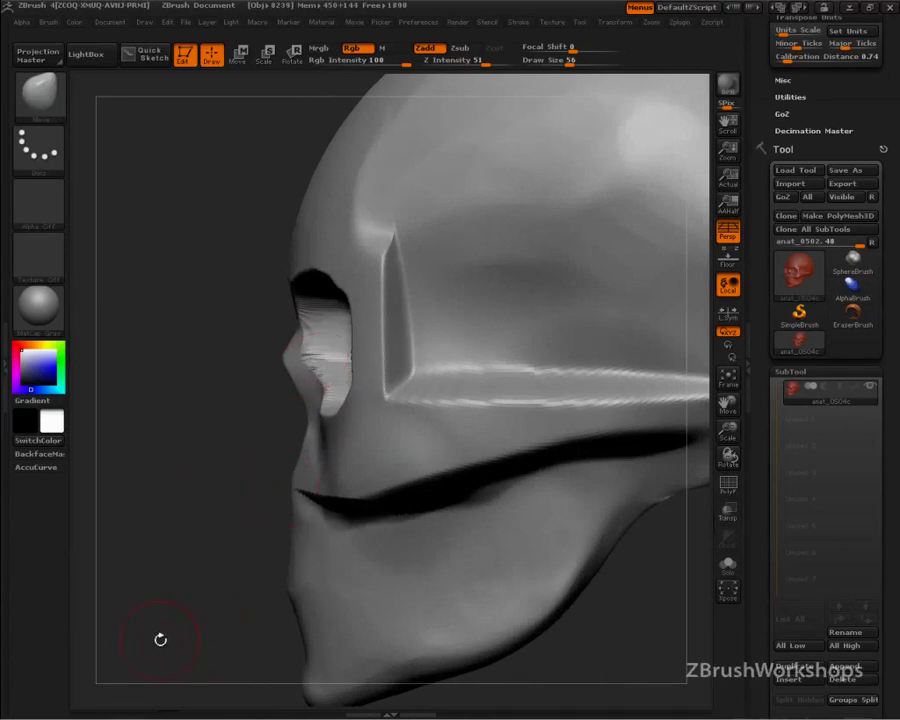
key(ctrl+shift)
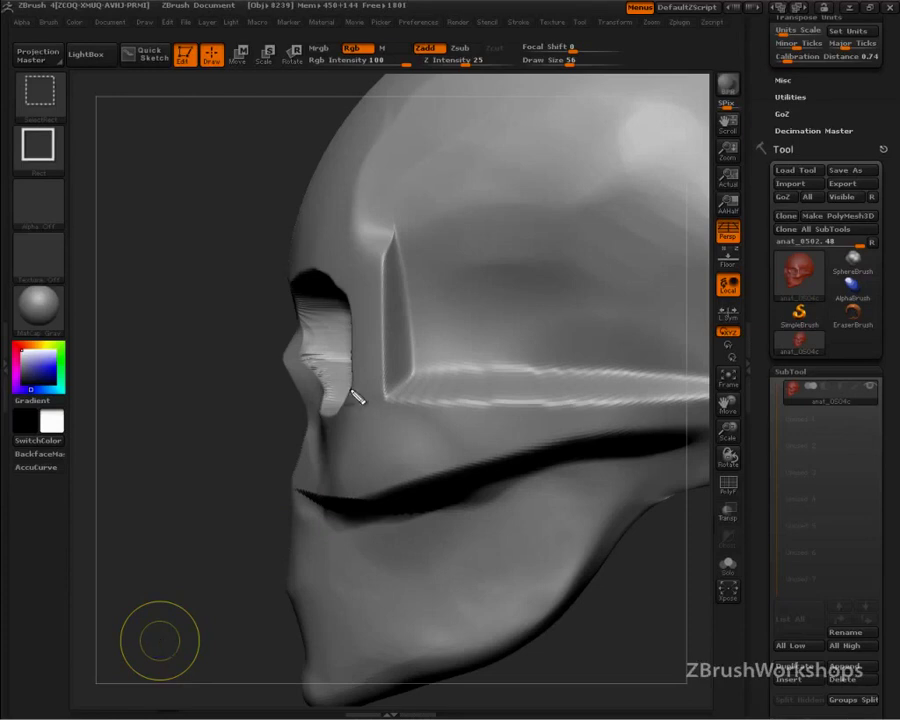
mouse_move(352, 387)
mouse_down()
mouse_move(334, 421)
mouse_move(322, 404)
mouse_move(330, 357)
mouse_up()
key(ctrl+z)
mouse_move(352, 383)
mouse_down()
mouse_move(331, 415)
mouse_move(325, 376)
mouse_move(354, 385)
mouse_move(356, 326)
mouse_up()
drag(339, 360, 313, 387)
key(Escape)
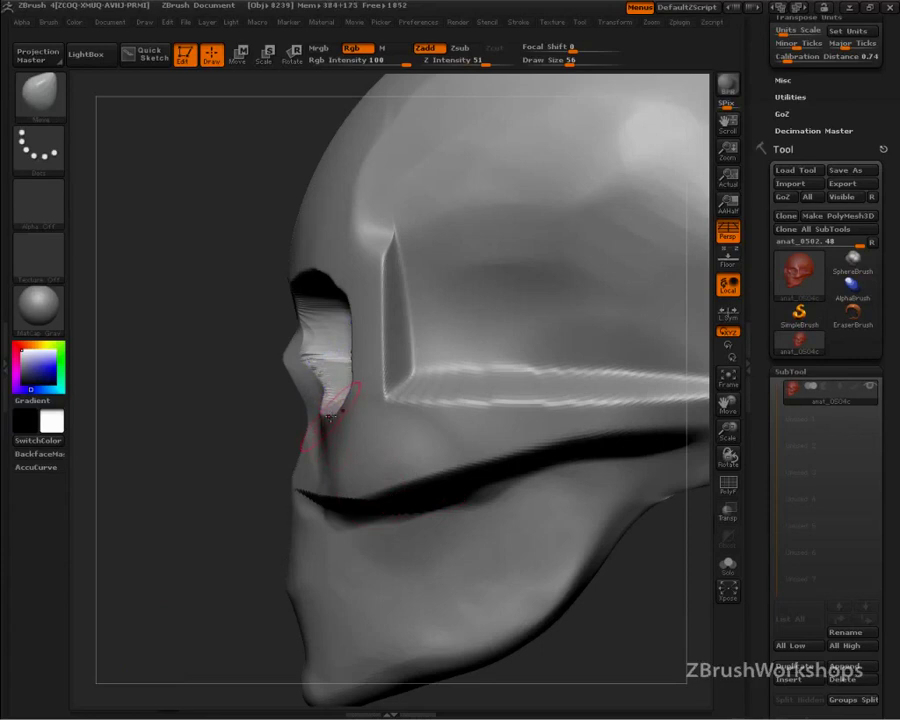
Set the Move brush's Draw Size to 77 and turn off perspective for the side view
key(s)
drag(330, 417, 338, 416)
click(728, 230)
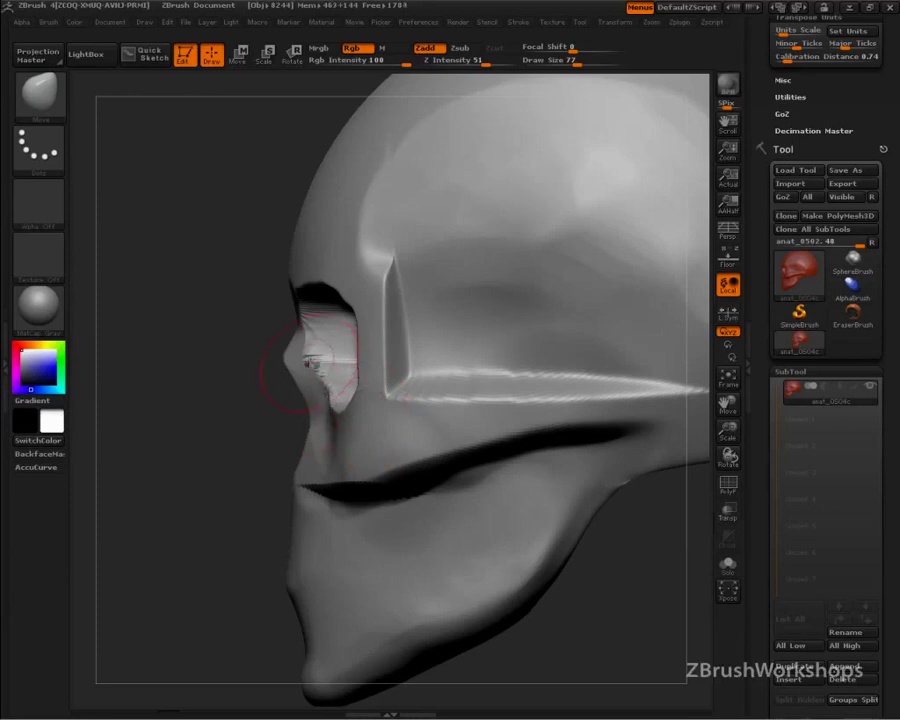
Mask the nasal bridge and lower nasal edge in profile, reducing the Draw Size to 27
key(ctrl)
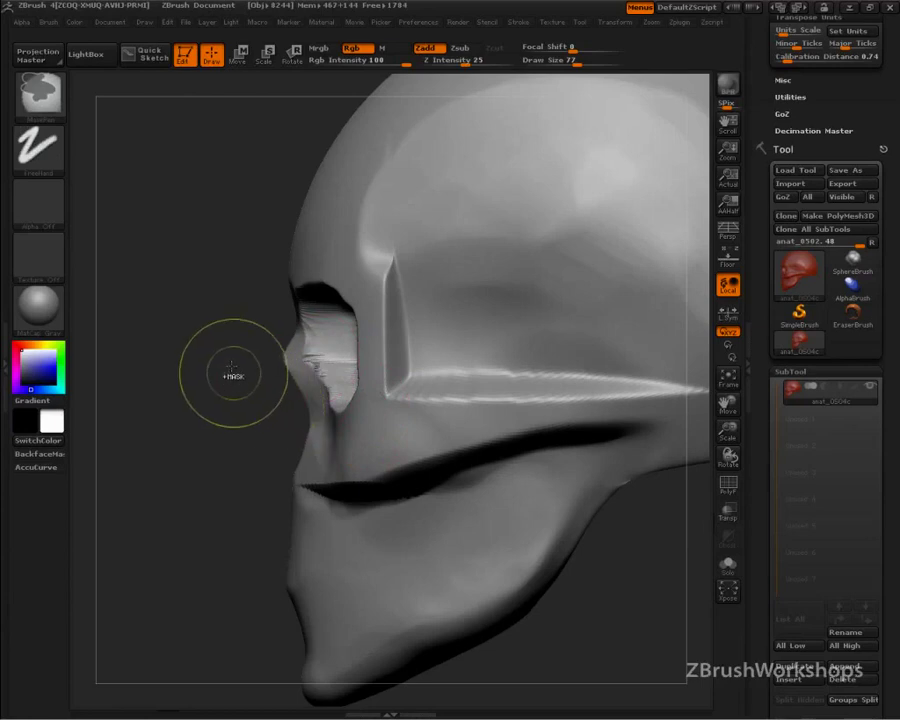
mouse_move(236, 358)
ctrl+mouse_down()
mouse_move(293, 386)
mouse_move(311, 423)
mouse_move(302, 394)
mouse_move(296, 458)
mouse_move(282, 376)
mouse_move(298, 358)
ctrl+mouse_up()
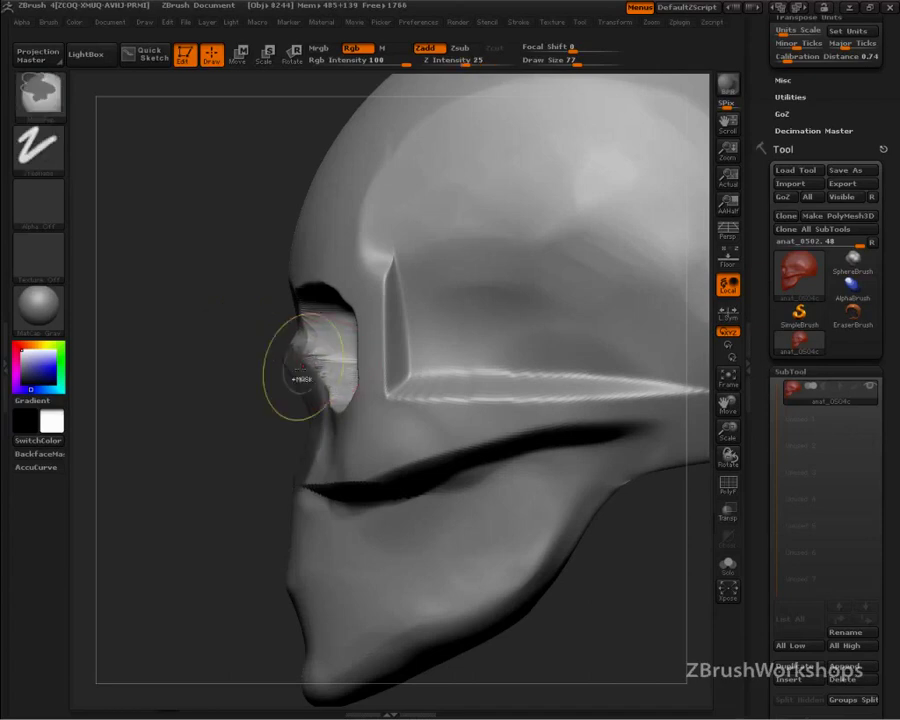
ctrl+drag(233, 394, 225, 452)
key(s)
drag(305, 376, 283, 374)
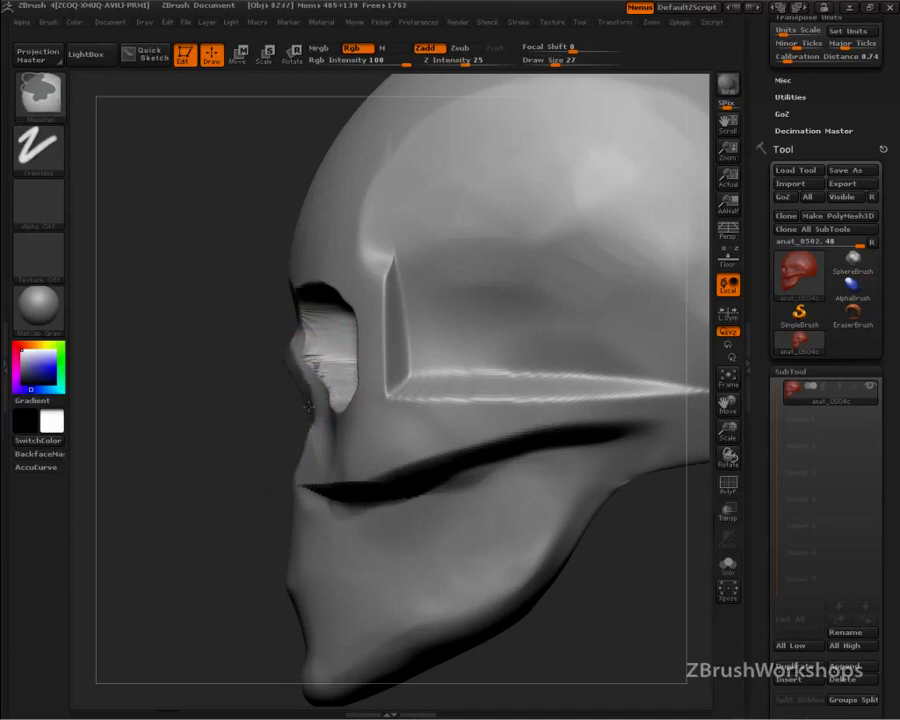
ctrl+drag(305, 457, 298, 474)
Reshape and smooth the inner lower corner of the eye socket at Draw Size 65, and reduce the Draw Size to 52
key(s)
drag(312, 363, 327, 364)
key(shift)
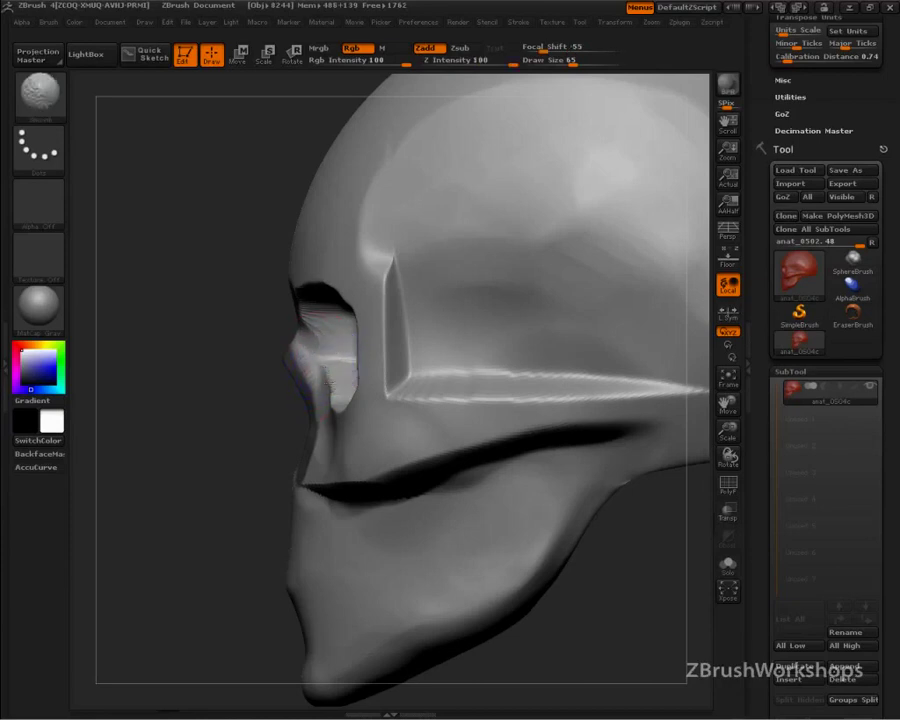
key(shift)
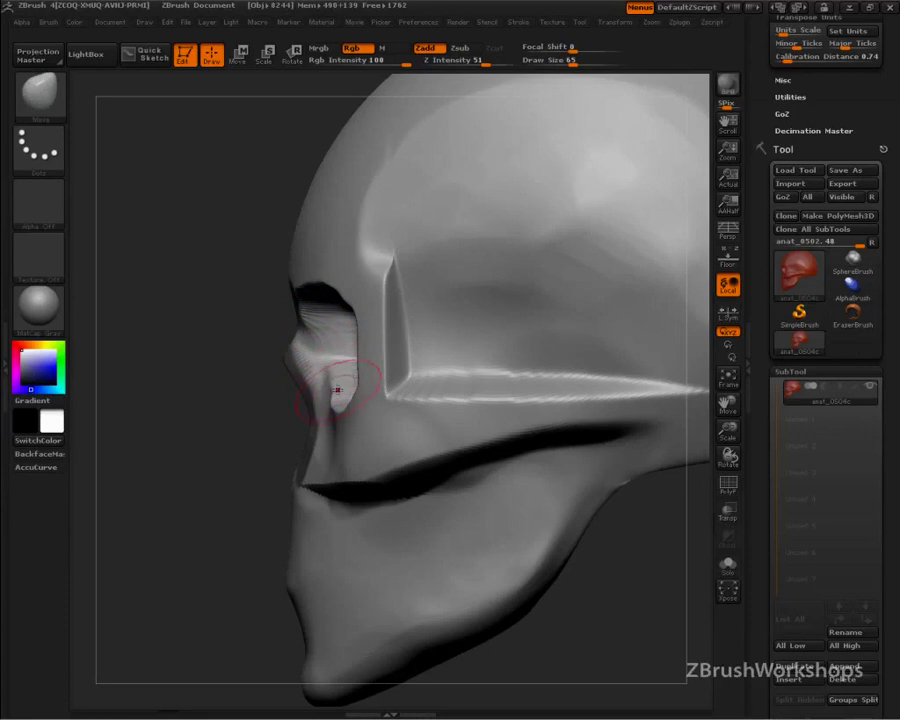
key(bracketleft)
key(bracketleft)
key(bracketright)
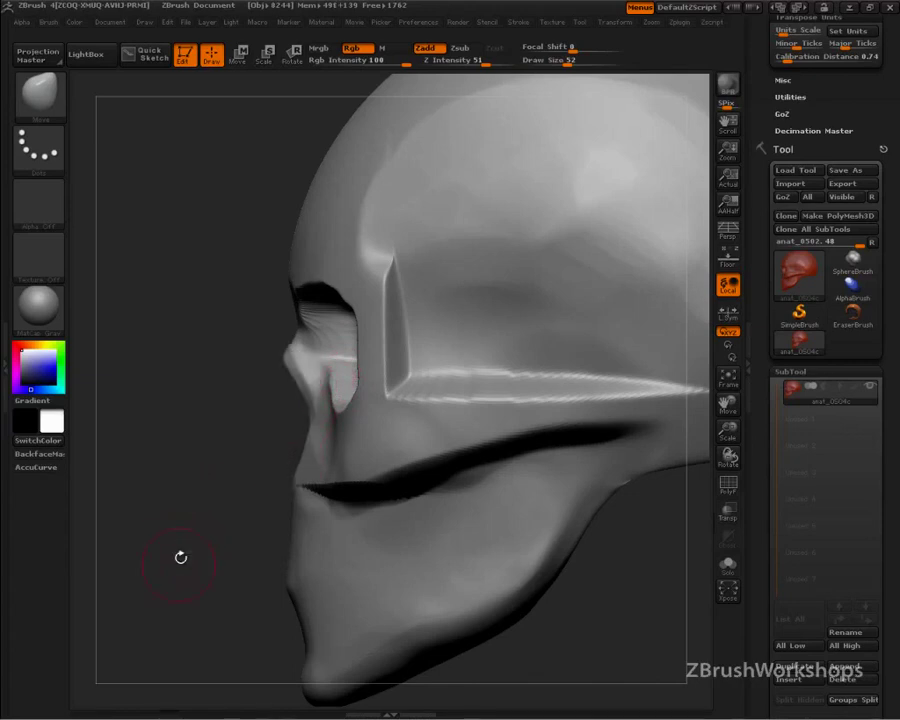
Turn to a three-quarter view, sketch the lower socket rim, cheek contours and nasal side plane, and clear the annotations
mouse_move(181, 549)
mouse_down()
mouse_move(352, 528)
mouse_move(566, 576)
mouse_move(359, 572)
mouse_up()
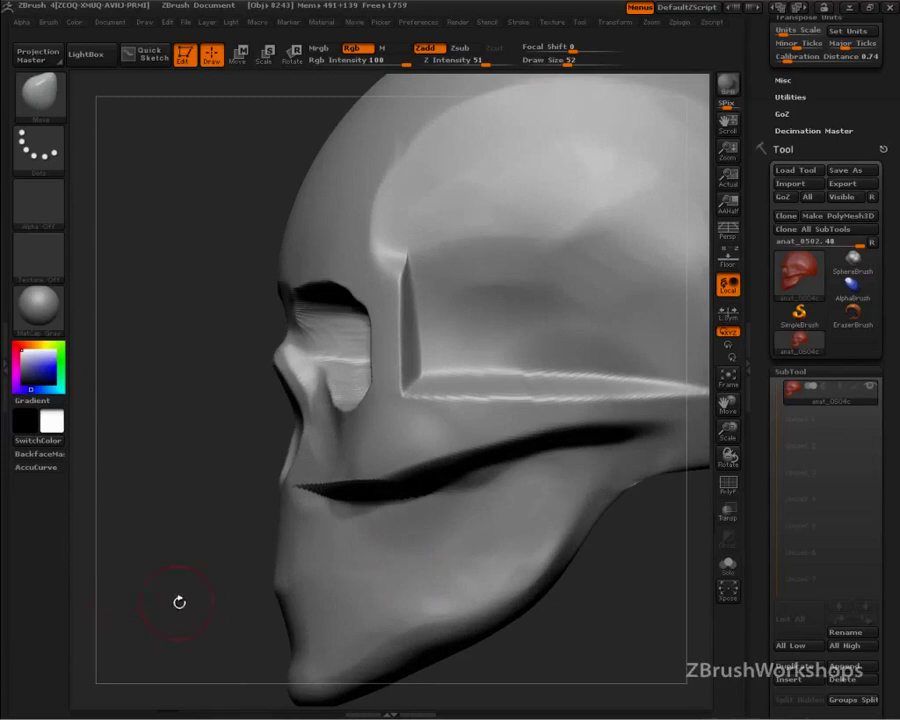
drag(184, 604, 309, 657)
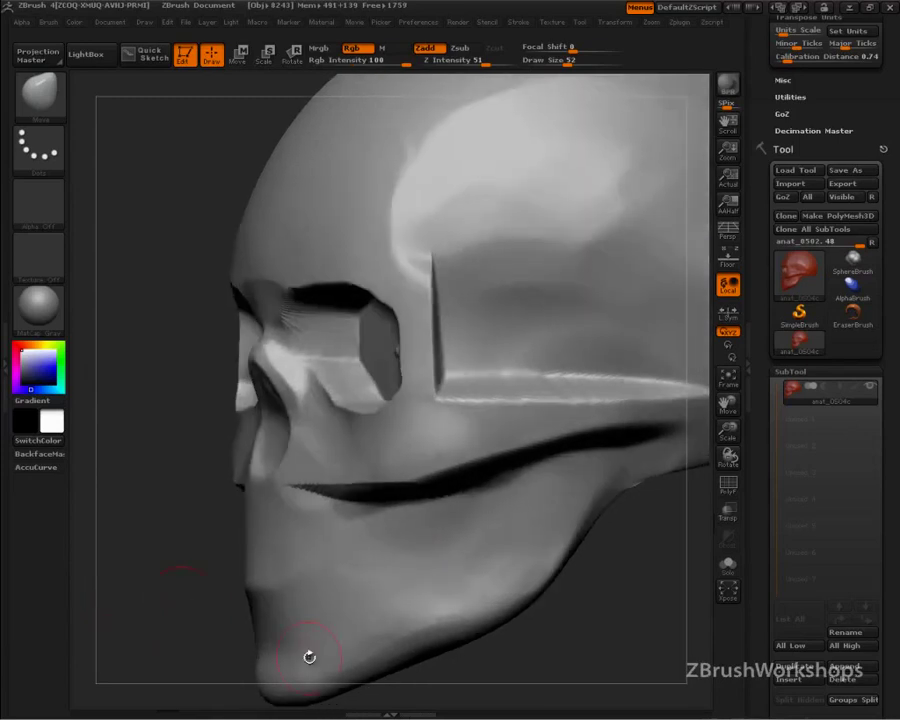
key(ctrl+shift)
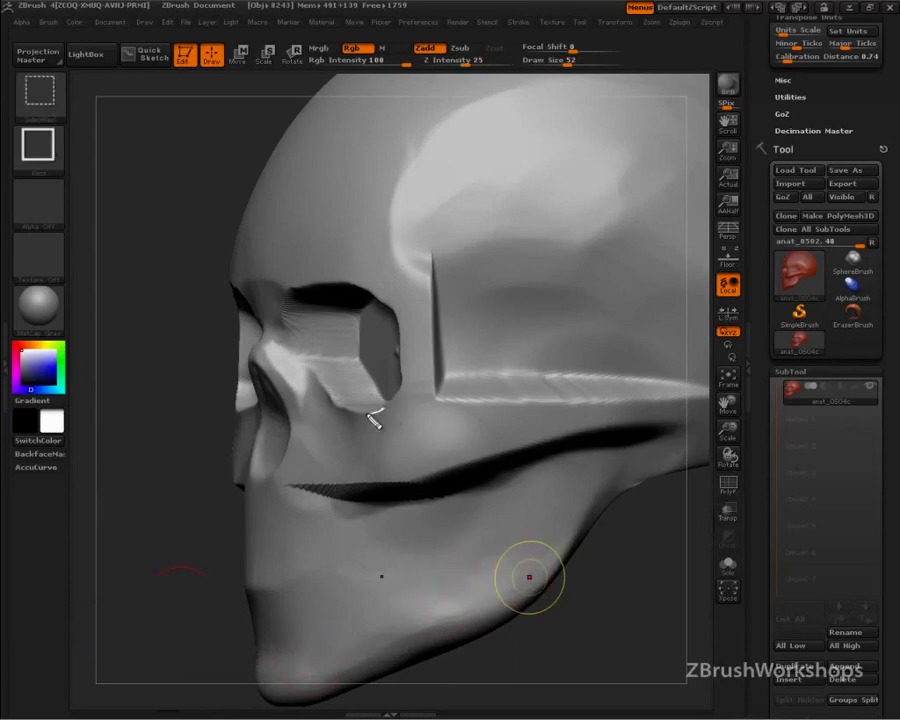
drag(362, 415, 313, 374)
mouse_move(377, 415)
ctrl+shift+mouse_down()
mouse_move(368, 478)
mouse_move(352, 462)
ctrl+shift+mouse_up()
mouse_move(340, 402)
ctrl+shift+mouse_down()
mouse_move(322, 445)
mouse_move(294, 366)
mouse_move(294, 388)
mouse_move(310, 369)
mouse_move(287, 315)
mouse_move(307, 362)
mouse_move(270, 360)
mouse_move(285, 376)
ctrl+shift+mouse_up()
drag(277, 331, 299, 361)
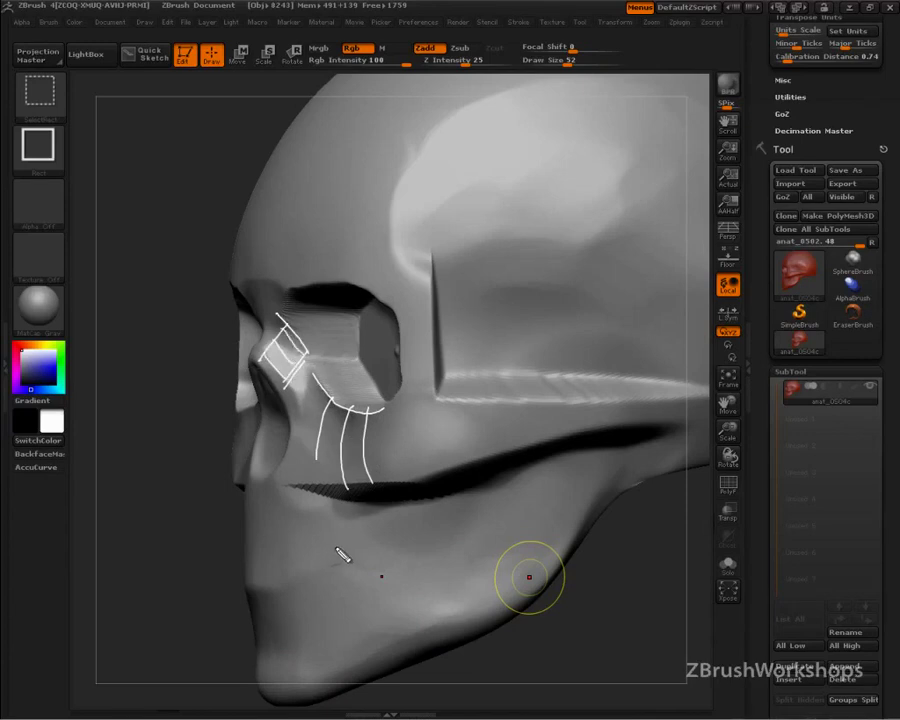
key(Escape)
Flatten the side of the nasal bone next to the inner eye socket corner with the TrimDynamic brush
drag(207, 420, 250, 418)
key(b)
key(t)
key(d)
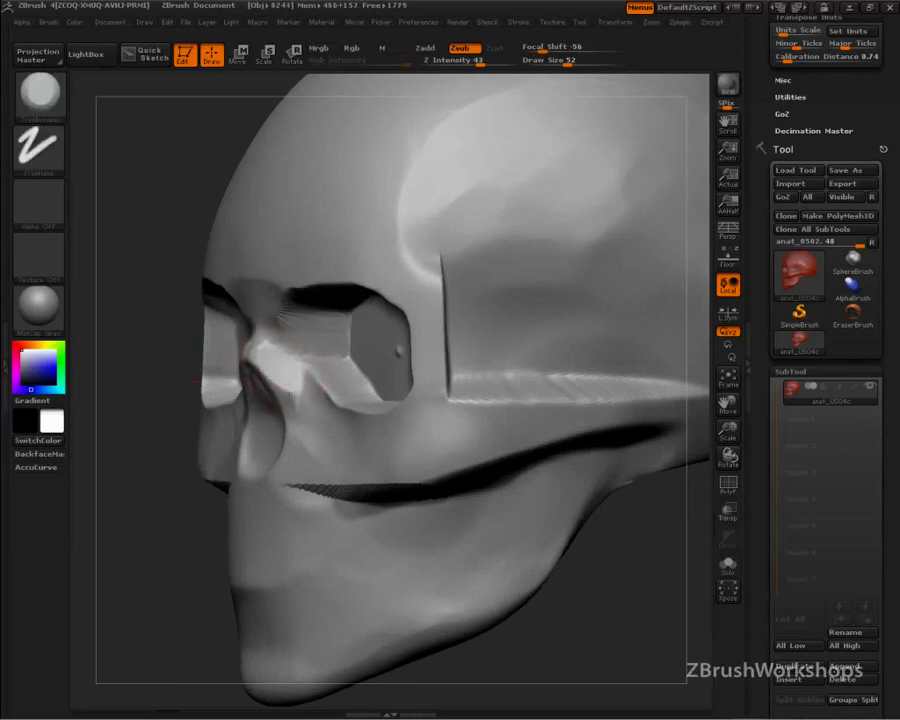
drag(281, 366, 296, 406)
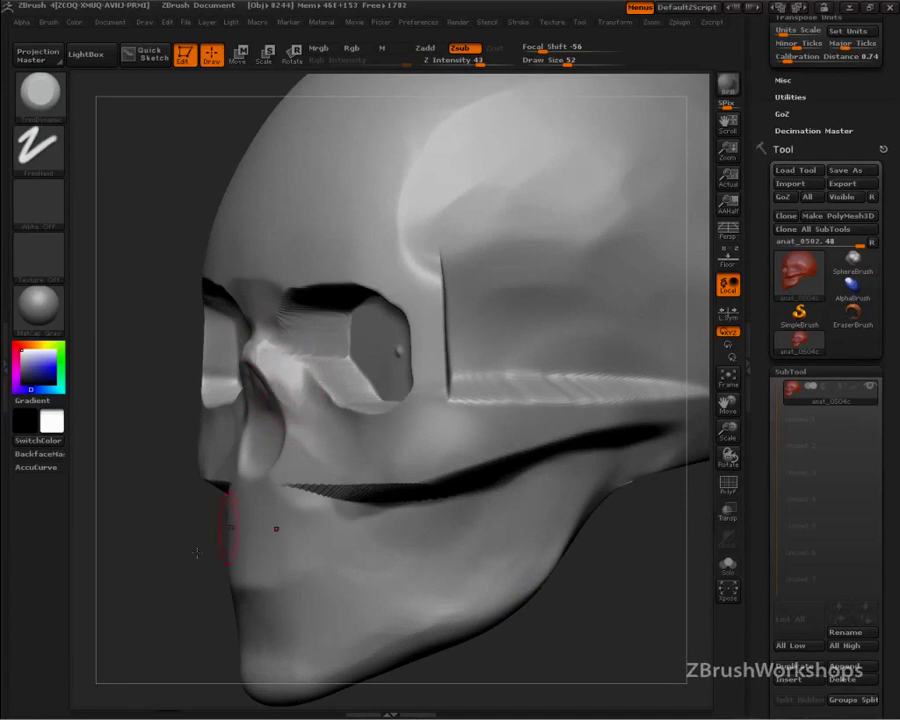
Sketch the lower socket rim, the nasal bridge planes and the curves crossing at the lacrimal area, and clear the annotations
drag(177, 561, 528, 547)
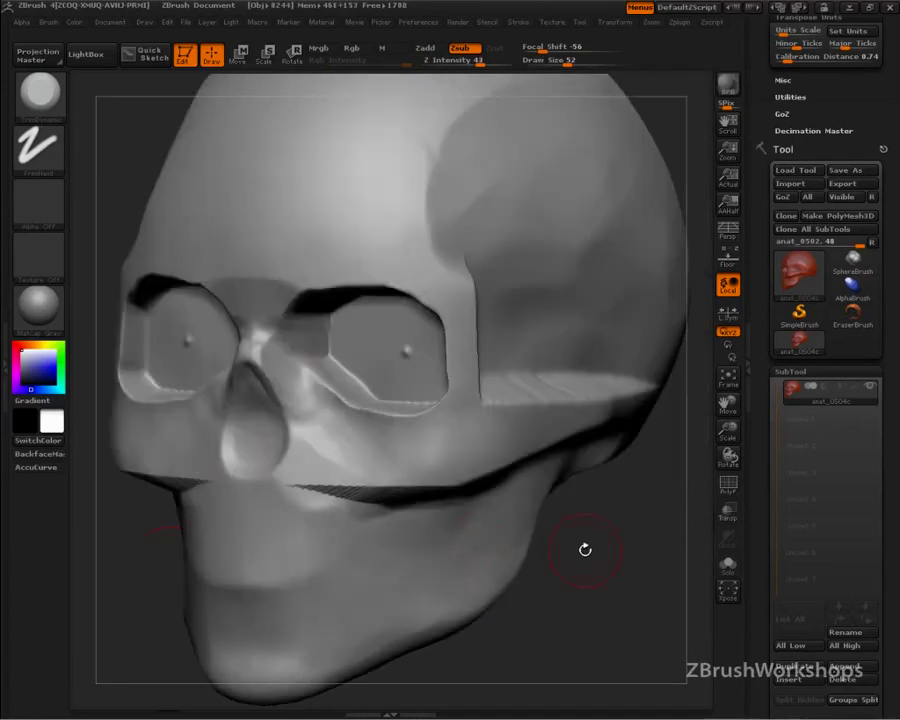
drag(597, 553, 248, 340)
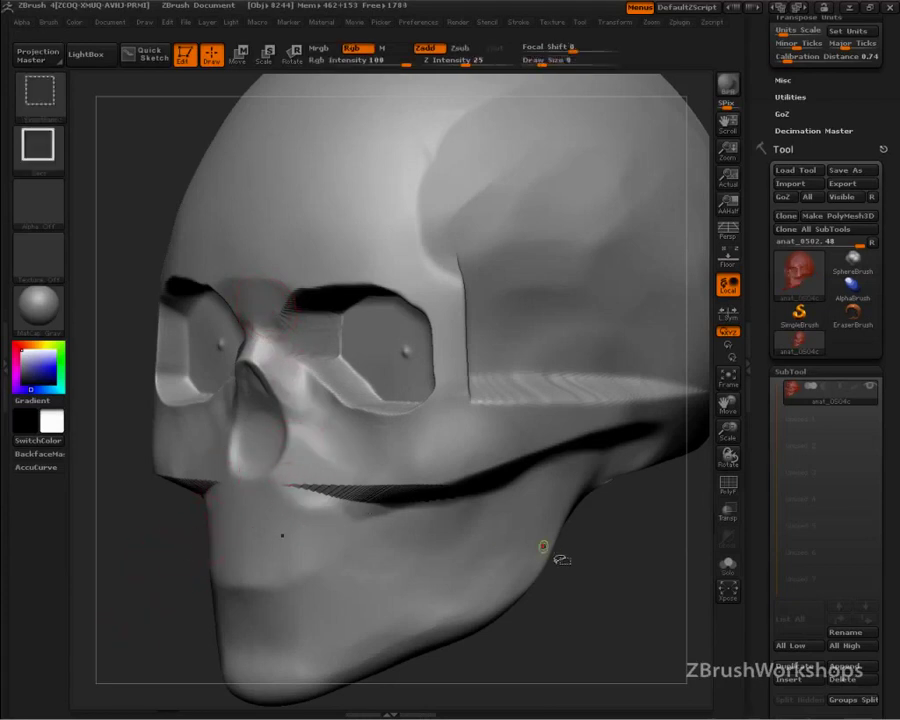
key(ctrl+shift)
mouse_move(413, 410)
mouse_down()
mouse_move(353, 414)
mouse_move(287, 339)
mouse_up()
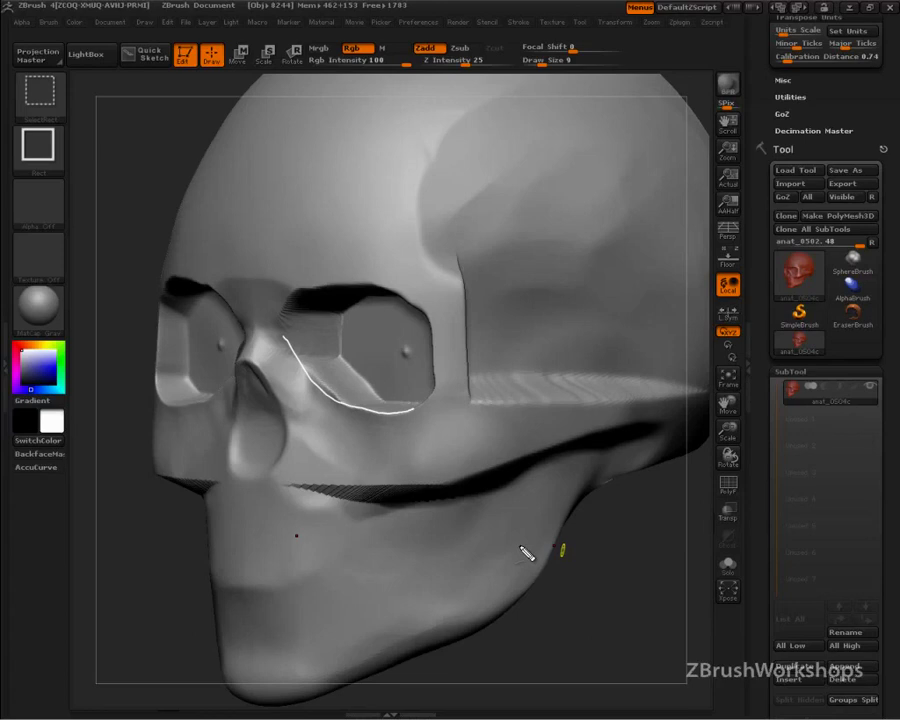
mouse_move(250, 370)
mouse_down()
mouse_move(281, 390)
mouse_move(300, 376)
mouse_move(268, 362)
mouse_move(280, 342)
mouse_move(272, 336)
mouse_move(250, 348)
mouse_move(262, 352)
mouse_move(272, 340)
mouse_move(296, 392)
mouse_up()
mouse_move(278, 344)
mouse_down()
mouse_move(287, 341)
mouse_move(271, 370)
mouse_up()
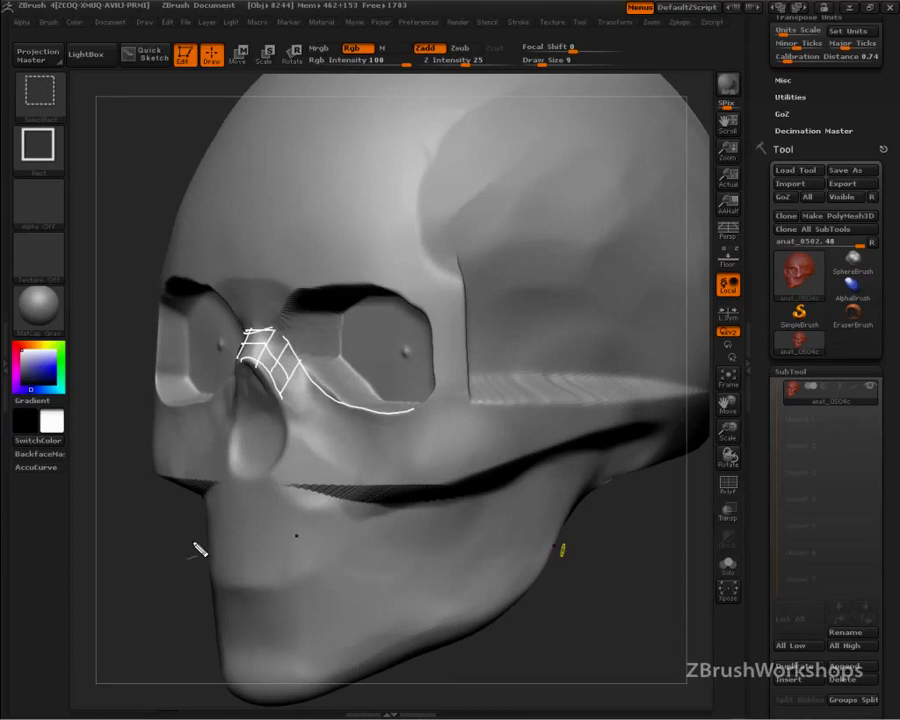
drag(350, 405, 288, 414)
drag(346, 406, 320, 342)
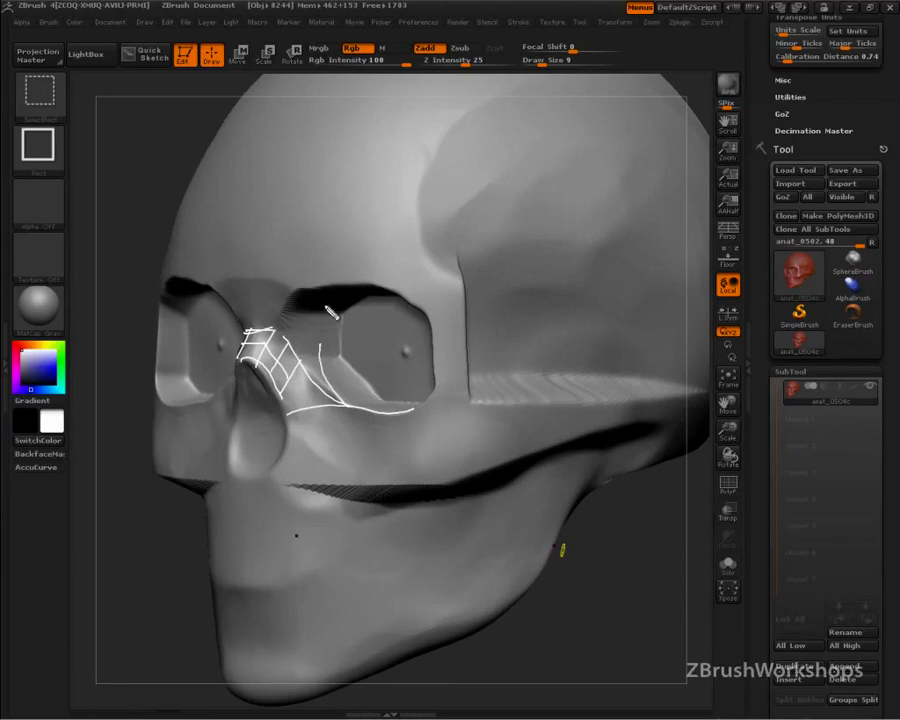
drag(345, 285, 305, 378)
key(Escape)
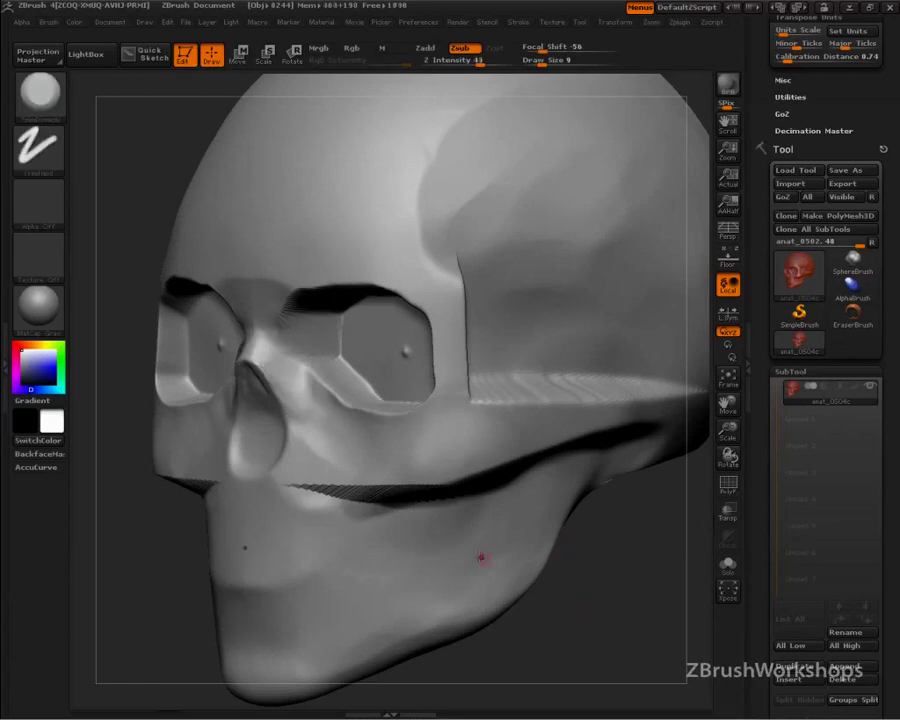
Build up the form below the inner corner of the eye socket with the Clay brush at Draw Size 32
key(b)
key(c)
key(l)
key(s)
drag(312, 396, 326, 397)
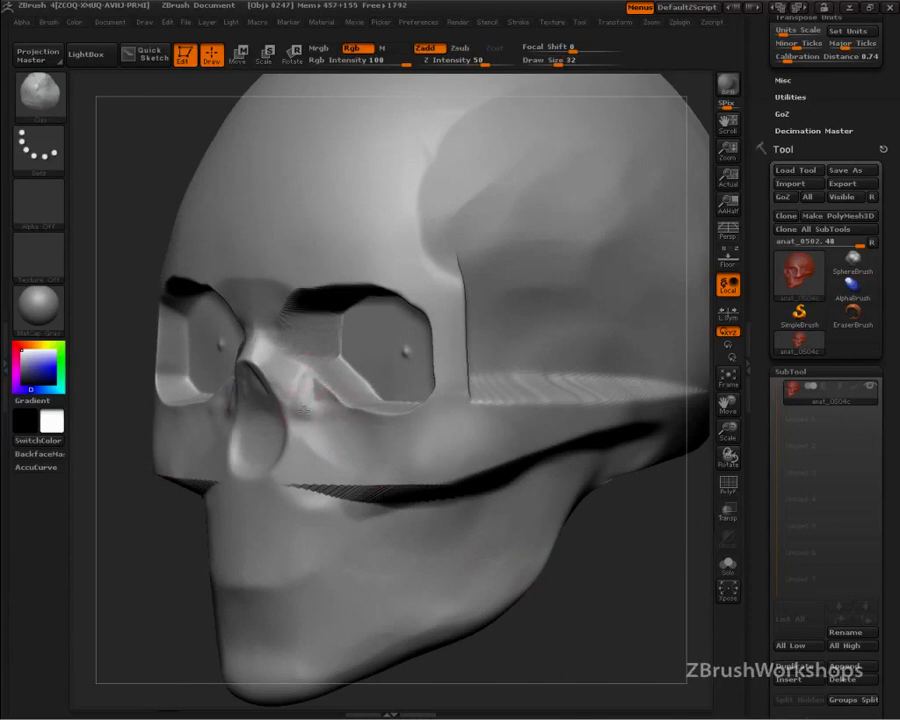
drag(321, 409, 315, 399)
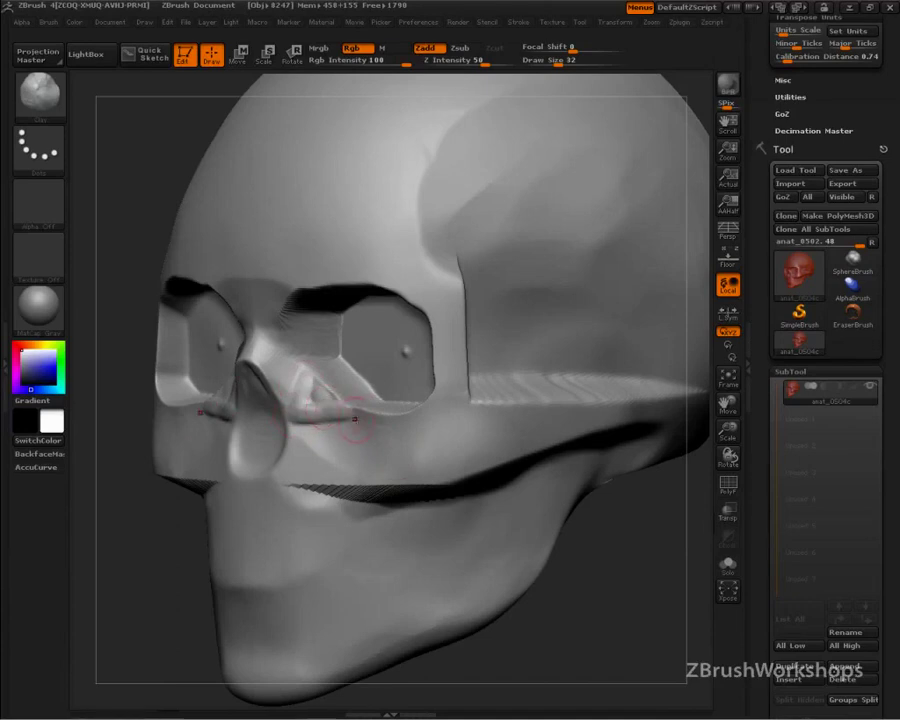
Set the Draw Size to 19, sketch the triangular plane below the inner socket corner, and clear the annotations
key(s)
drag(333, 406, 295, 427)
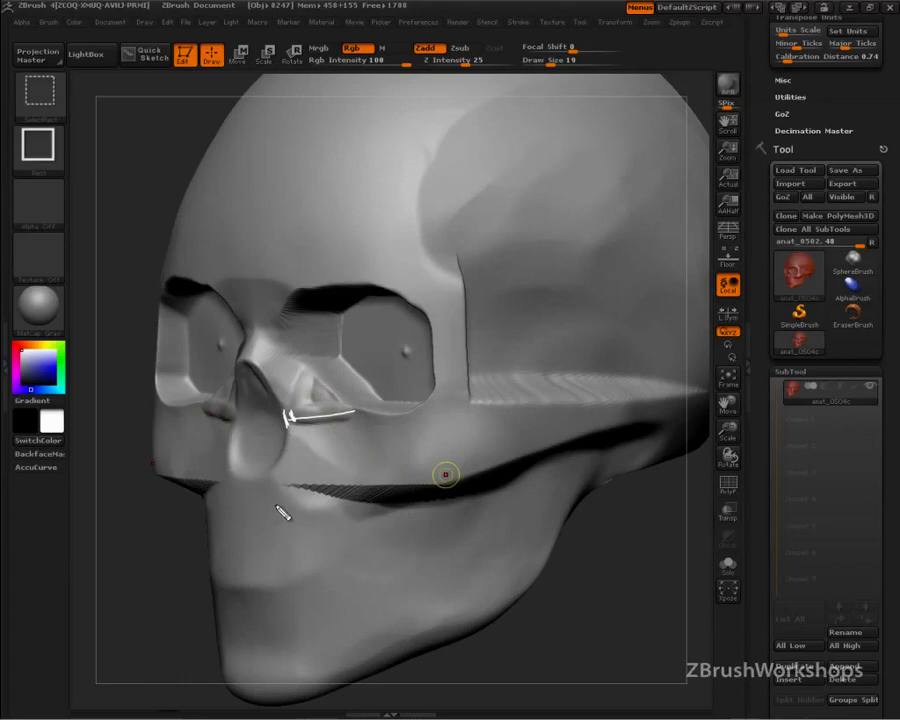
drag(289, 416, 326, 384)
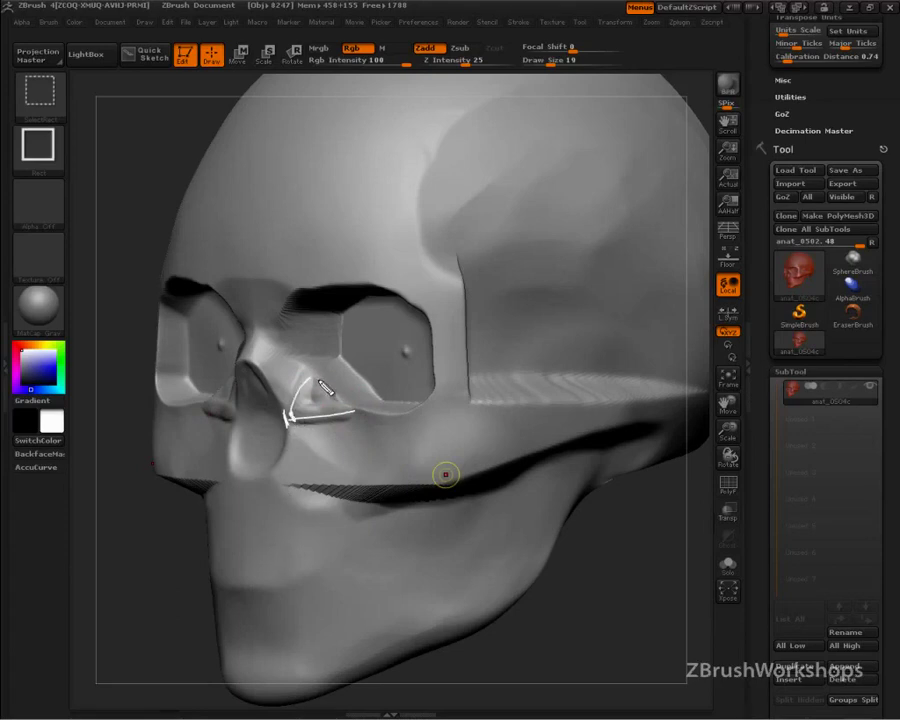
key(Escape)
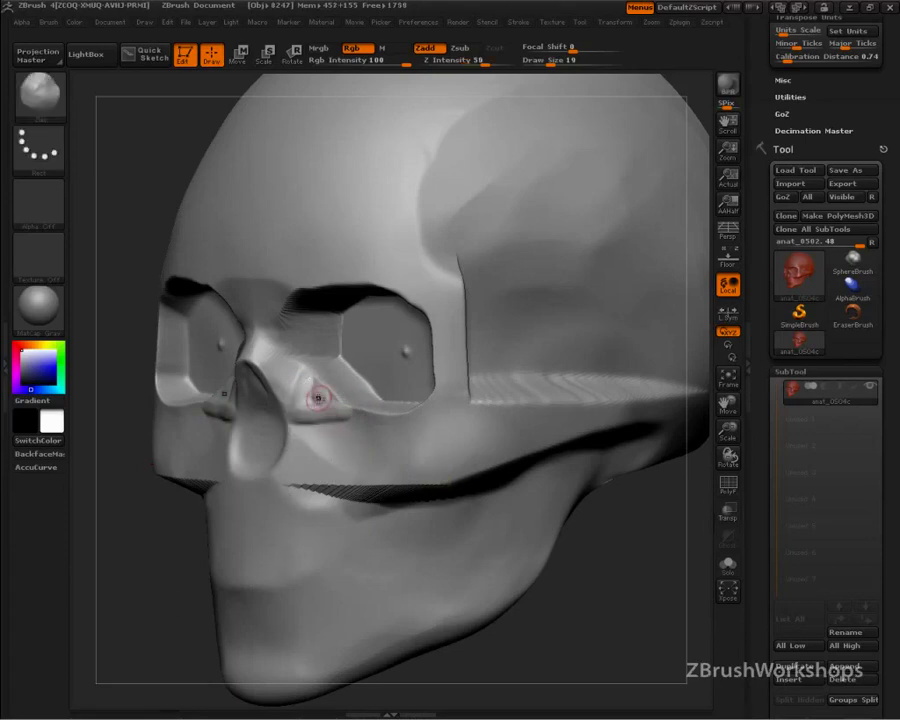
Flatten the triangular plane below the inner socket corner with TrimDynamic at Draw Size 32
key(b)
key(t)
key(d)
key(s)
drag(316, 398, 323, 398)
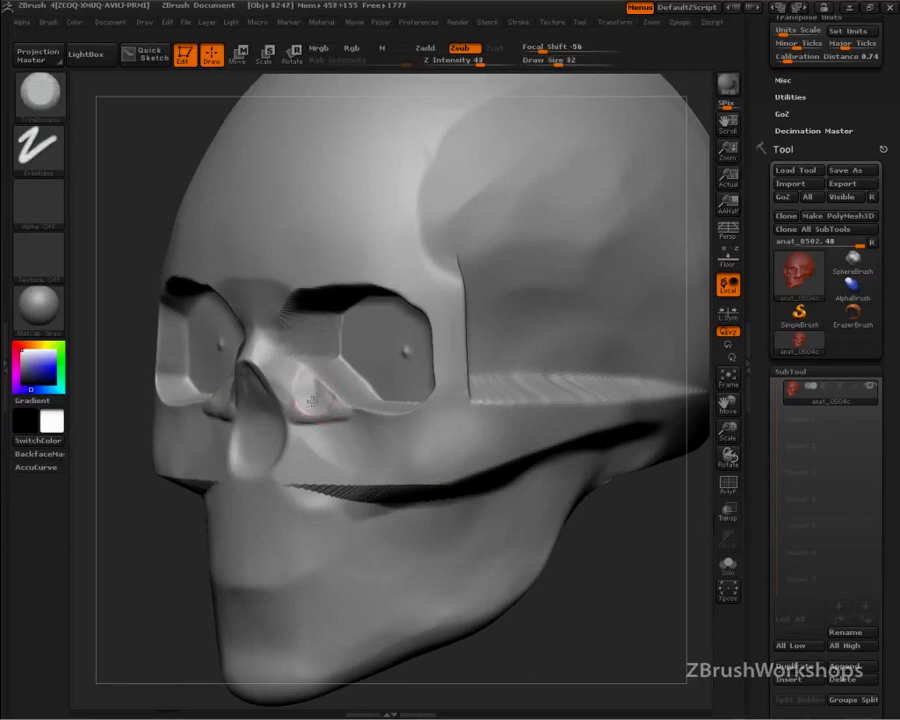
drag(318, 392, 306, 404)
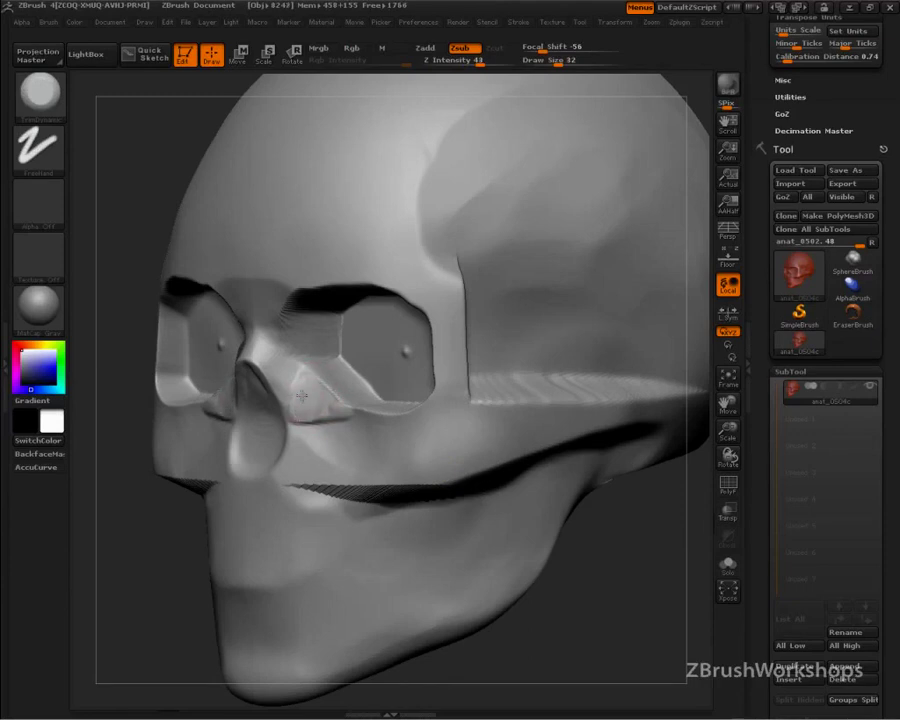
Trim the lower and outer rims of the eye socket with TrimDynamic, and smooth the upper and lower rims
mouse_move(320, 396)
mouse_down()
mouse_move(338, 412)
mouse_move(410, 403)
mouse_move(405, 410)
mouse_move(438, 397)
mouse_up()
mouse_move(366, 426)
mouse_down()
mouse_move(428, 398)
mouse_move(436, 382)
mouse_up()
mouse_move(410, 300)
shift+mouse_down()
mouse_move(380, 282)
mouse_move(295, 284)
shift+mouse_up()
shift+drag(356, 281, 295, 316)
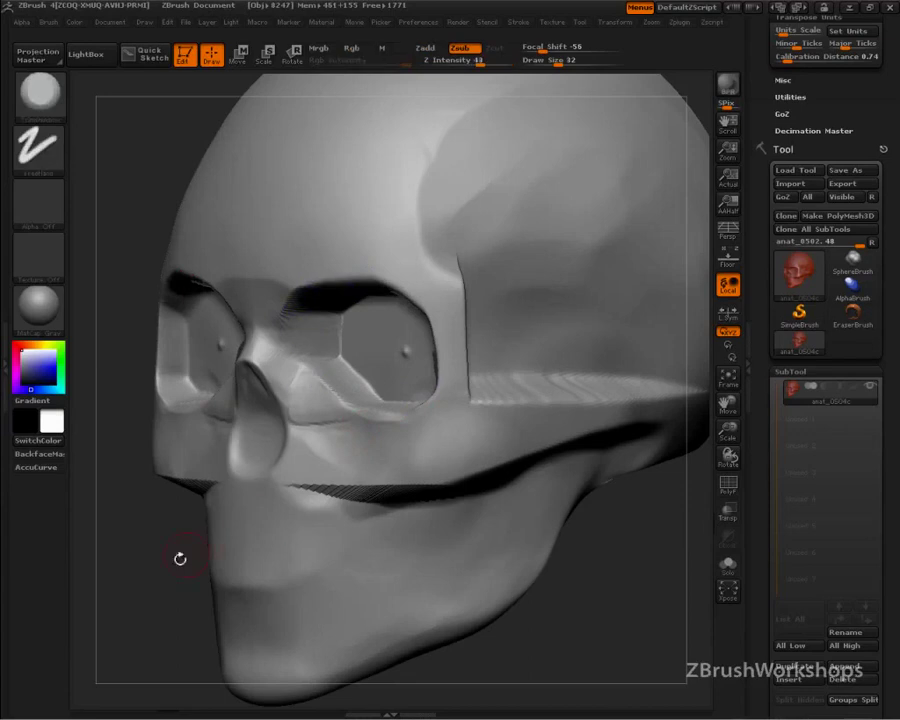
drag(169, 567, 250, 555)
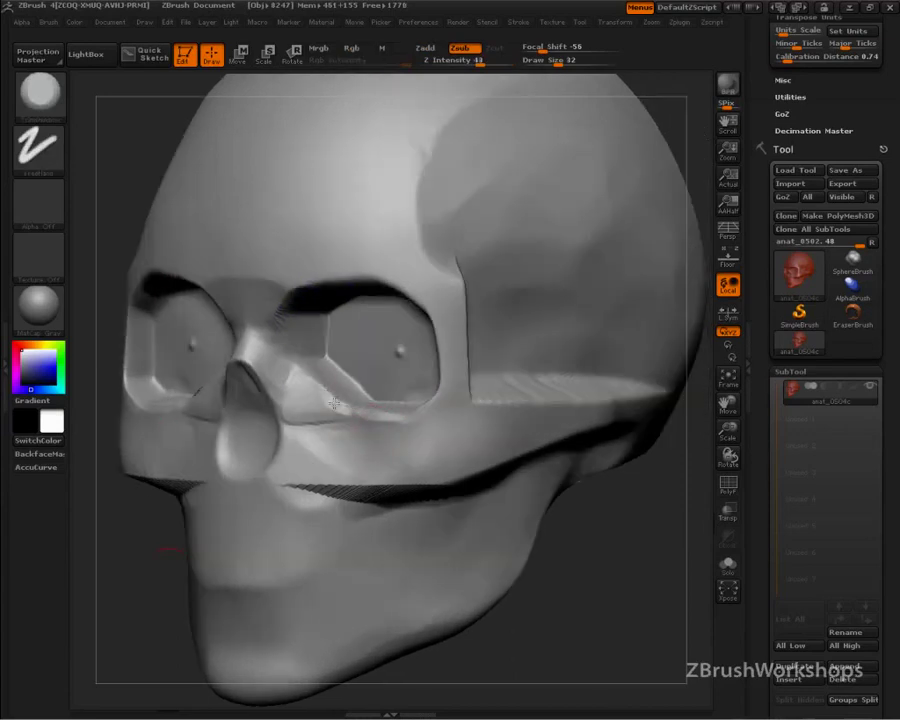
mouse_move(325, 394)
mouse_down()
mouse_move(350, 412)
mouse_move(314, 399)
mouse_up()
shift+drag(366, 414, 349, 409)
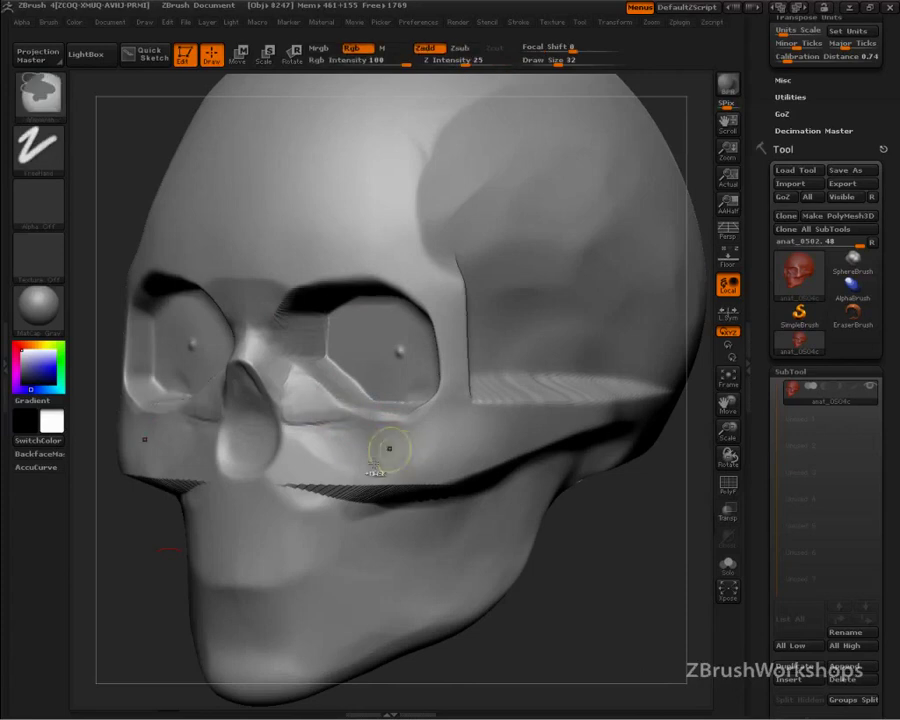
Refine the cheek plane beneath the lower socket rim with TrimDynamic from several angles
key(b)
key(d)
key(s)
drag(601, 559, 359, 426)
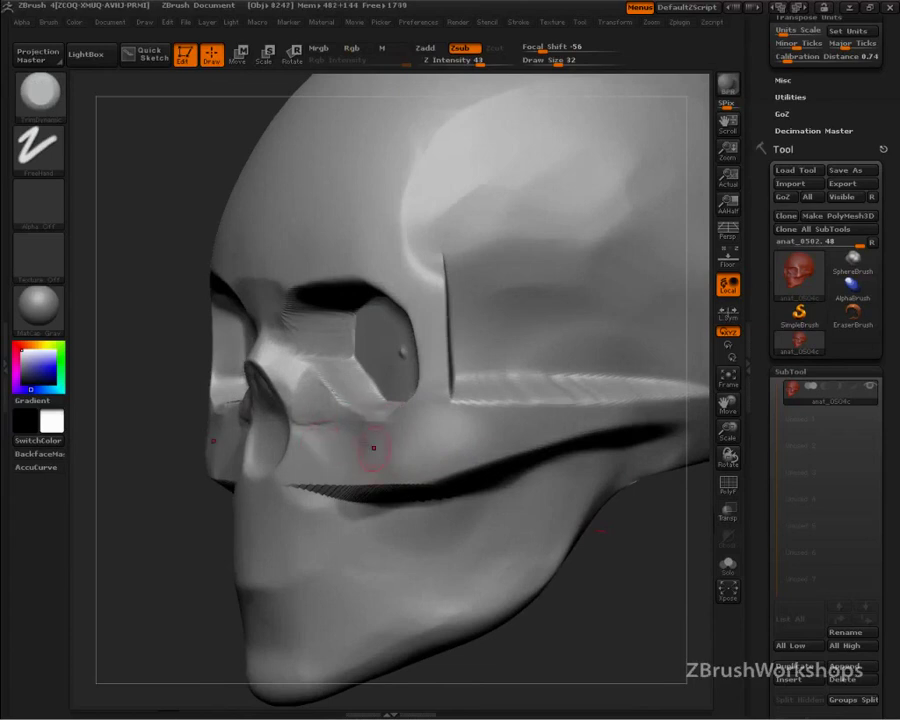
drag(214, 510, 185, 548)
alt+drag(278, 427, 273, 365)
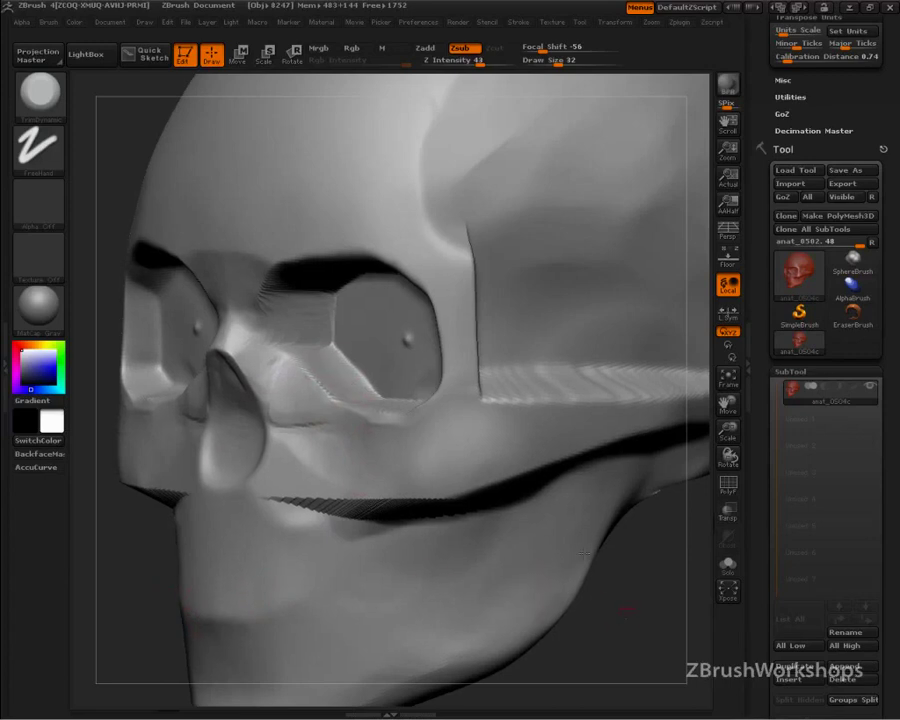
Turn the skull to a front view and adjust the inner lower socket rim with the Move brush at Draw Size 71
alt+drag(627, 618, 569, 589)
drag(569, 589, 555, 462)
alt+drag(577, 526, 627, 597)
key(b)
key(m)
key(v)
key(s)
mouse_move(323, 379)
mouse_down()
mouse_move(338, 379)
mouse_move(312, 380)
mouse_up()
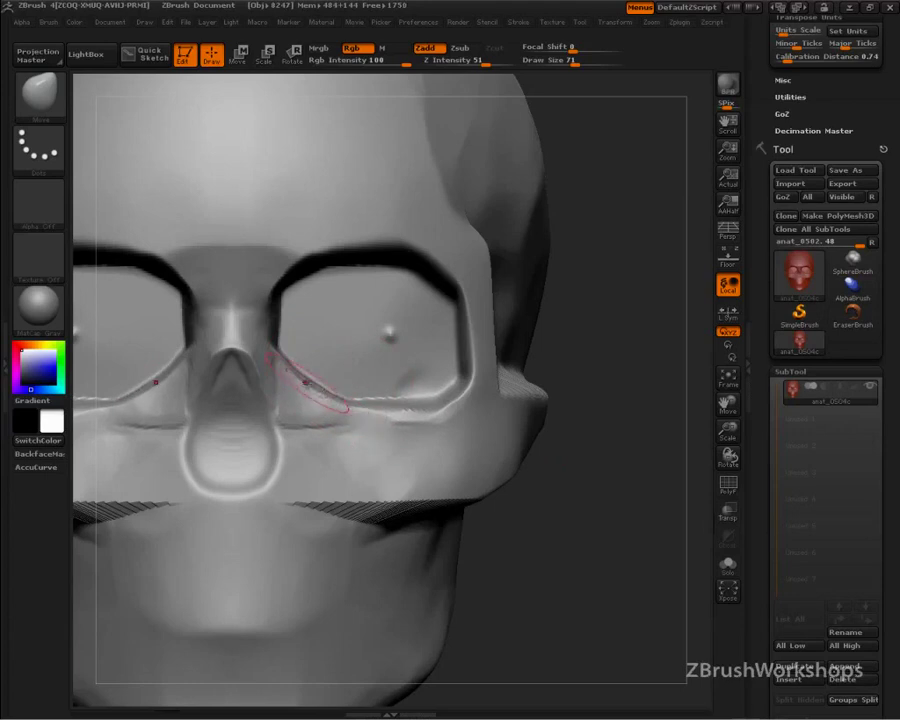
Sketch a line below the inner lower socket rim in the front view, and clear the annotation
key(ctrl+shift+d)
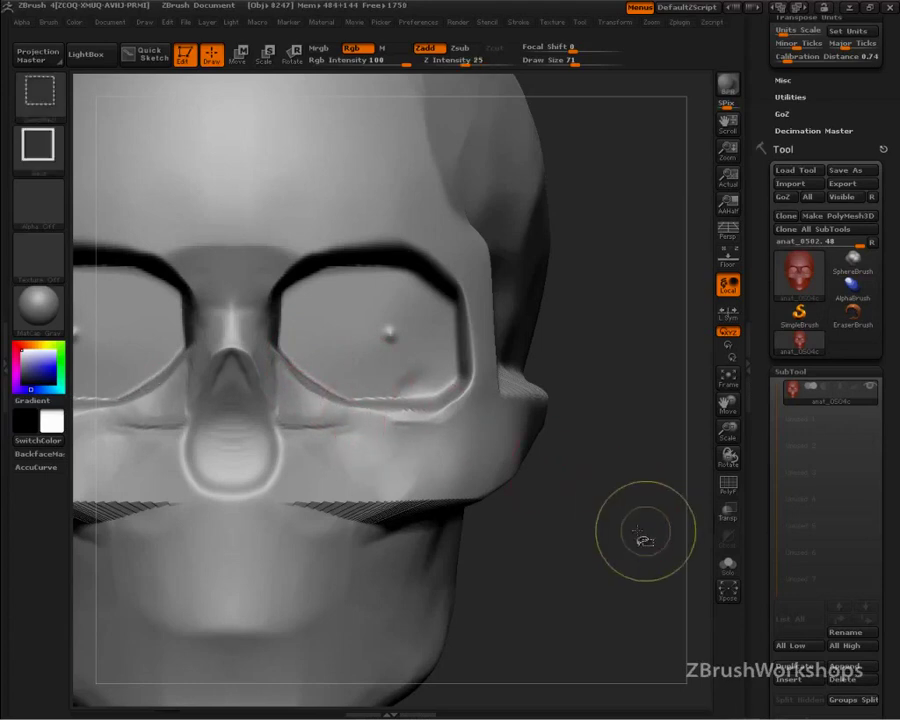
mouse_move(277, 421)
mouse_down()
mouse_move(367, 416)
mouse_move(281, 358)
mouse_move(378, 416)
mouse_up()
key(Escape)
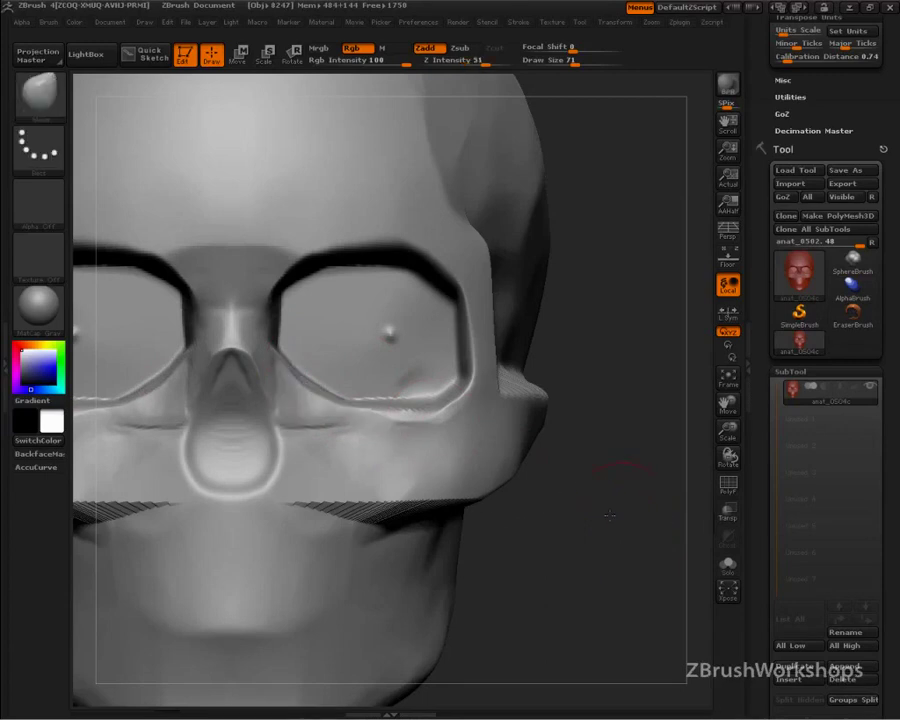
Flatten the area between the inner lower socket rim and the nasal opening with TrimDynamic at Draw Size 34
drag(608, 510, 515, 465)
key(s)
mouse_move(328, 413)
mouse_down()
mouse_move(314, 414)
mouse_move(341, 426)
mouse_up()
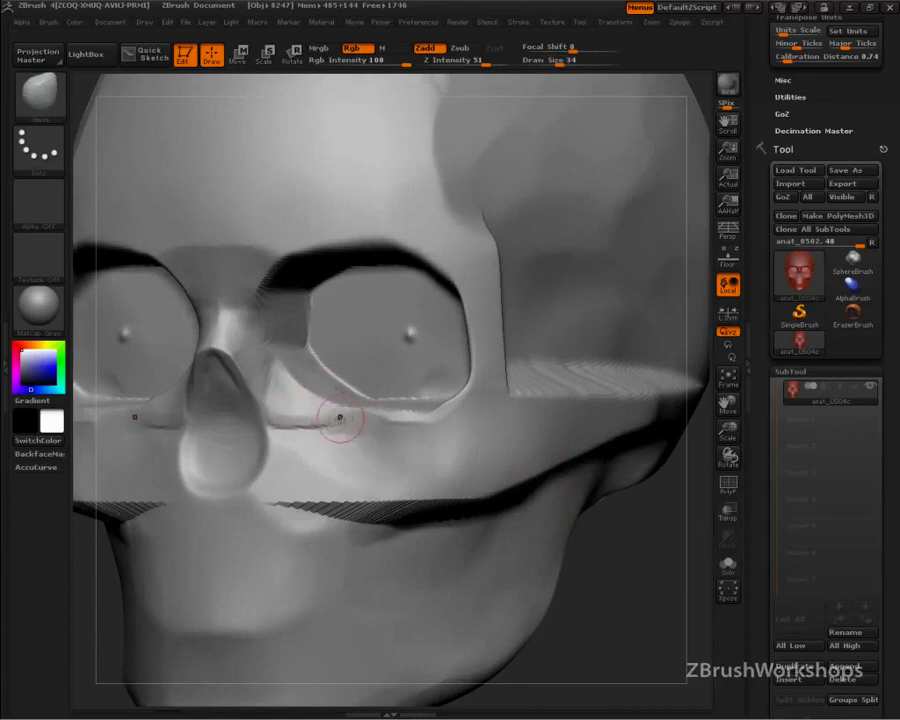
key(b)
key(t)
key(d)
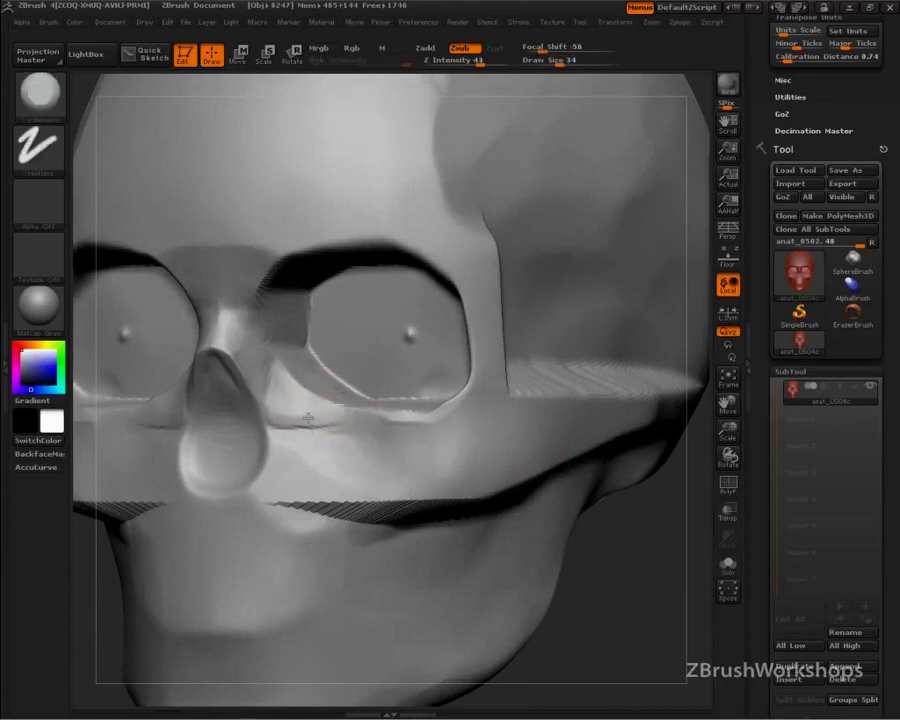
mouse_move(293, 413)
mouse_down()
mouse_move(281, 402)
mouse_move(358, 418)
mouse_move(277, 405)
mouse_up()
key(shift)
drag(592, 551, 625, 603)
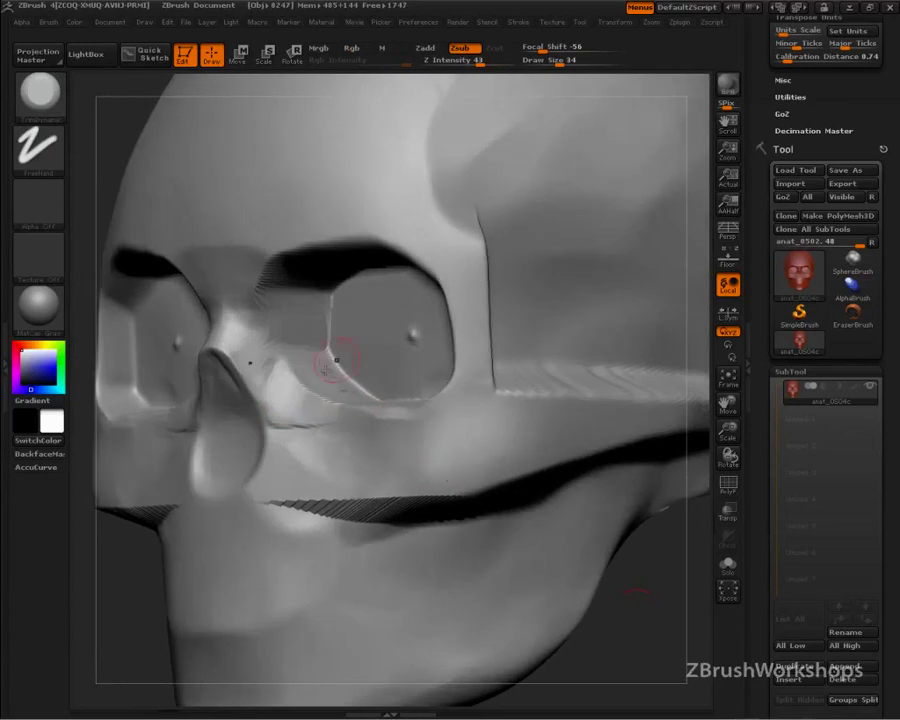
Switch to the Clay brush, display the wireframe and examine the polygons around the eye socket at lower subdivision levels
key(b)
key(c)
key(l)
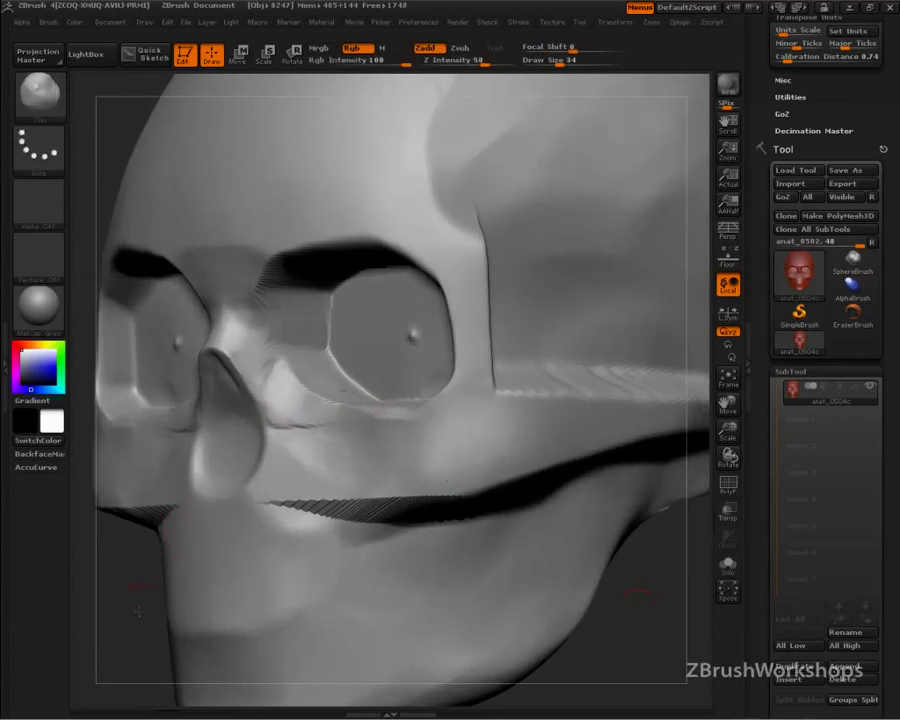
drag(136, 606, 150, 598)
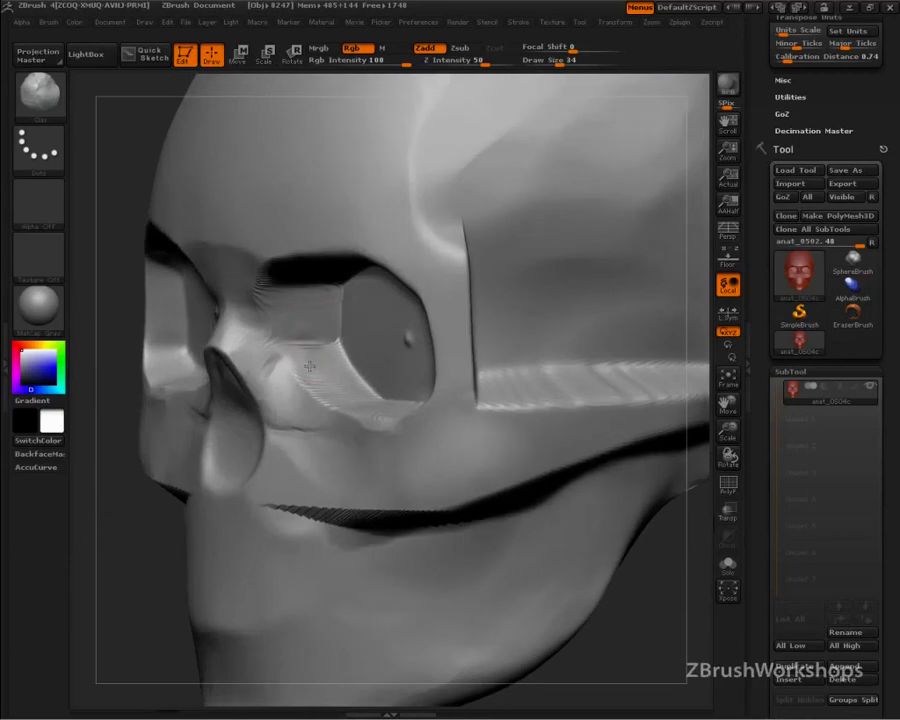
key(shift)
key(shift+d)
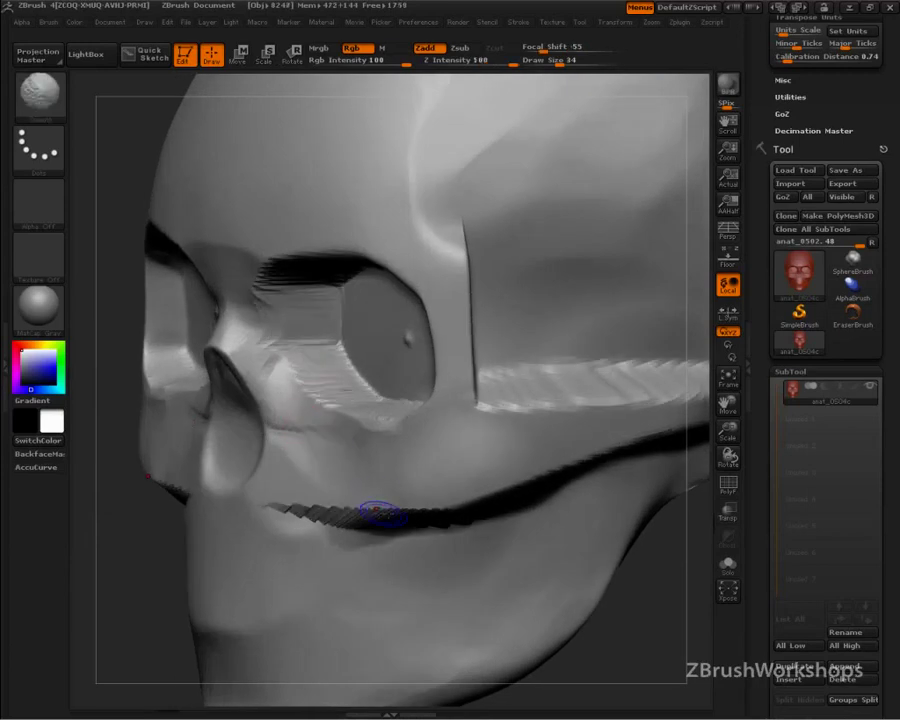
key(shift+f)
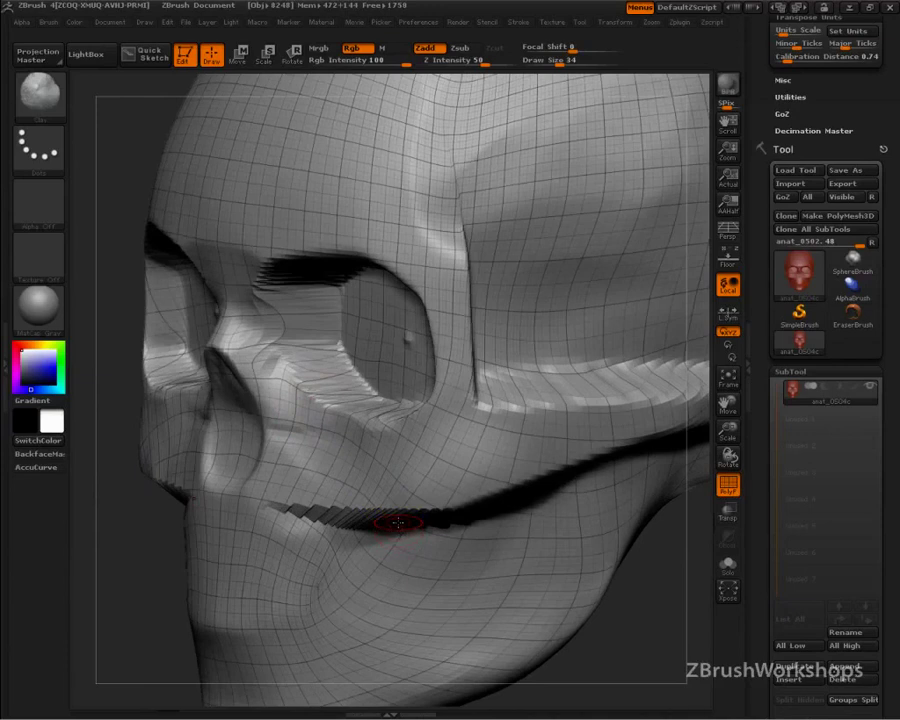
key(shift+d)
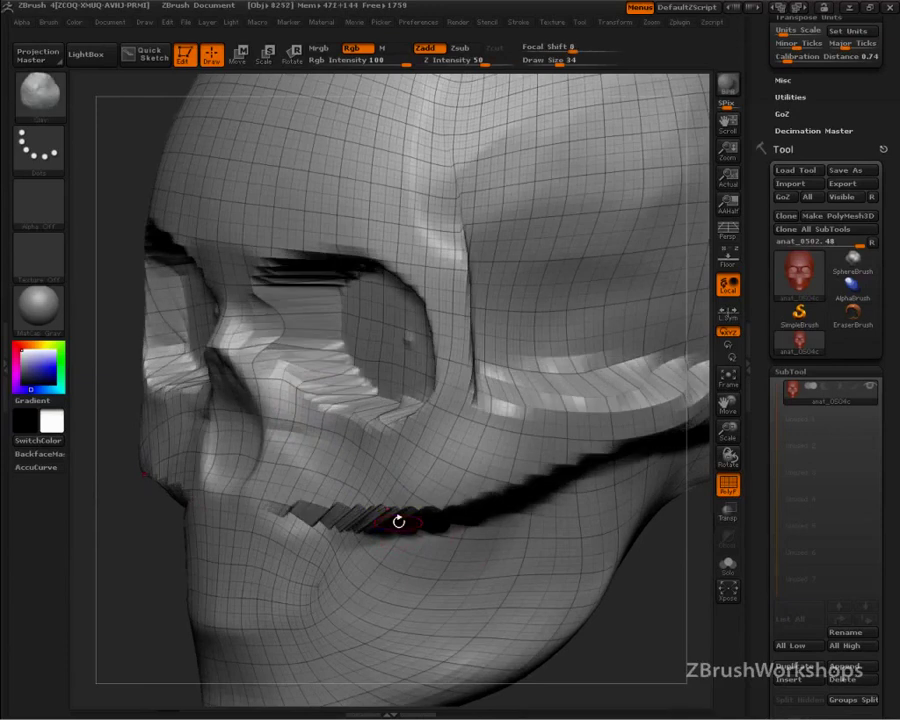
key(ctrl+z)
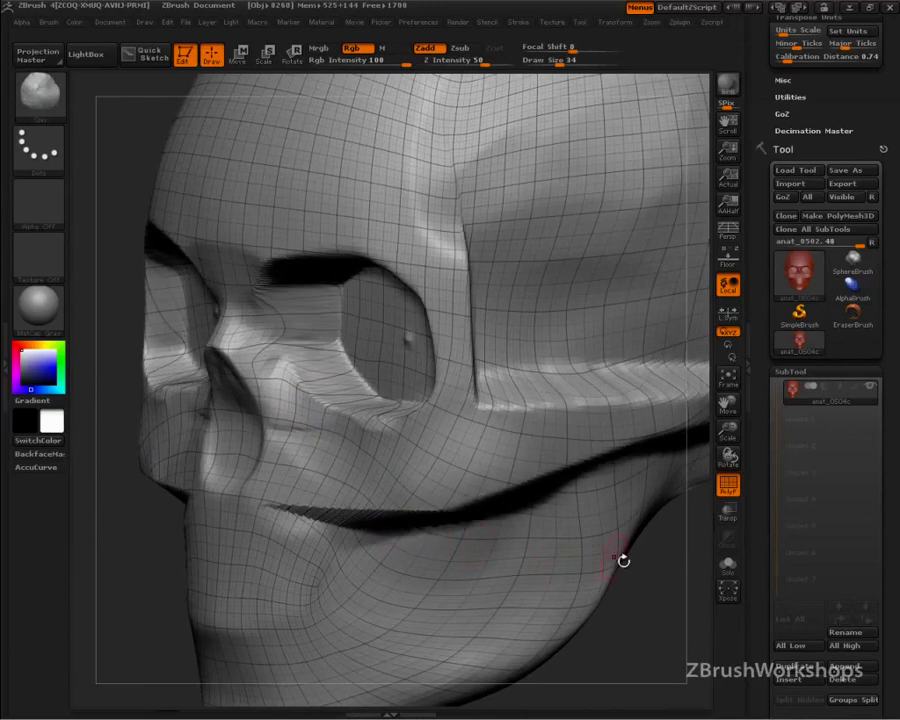
Apply the Relax deformation to the skull mesh to even out its stretched polygons
drag(761, 621, 775, 294)
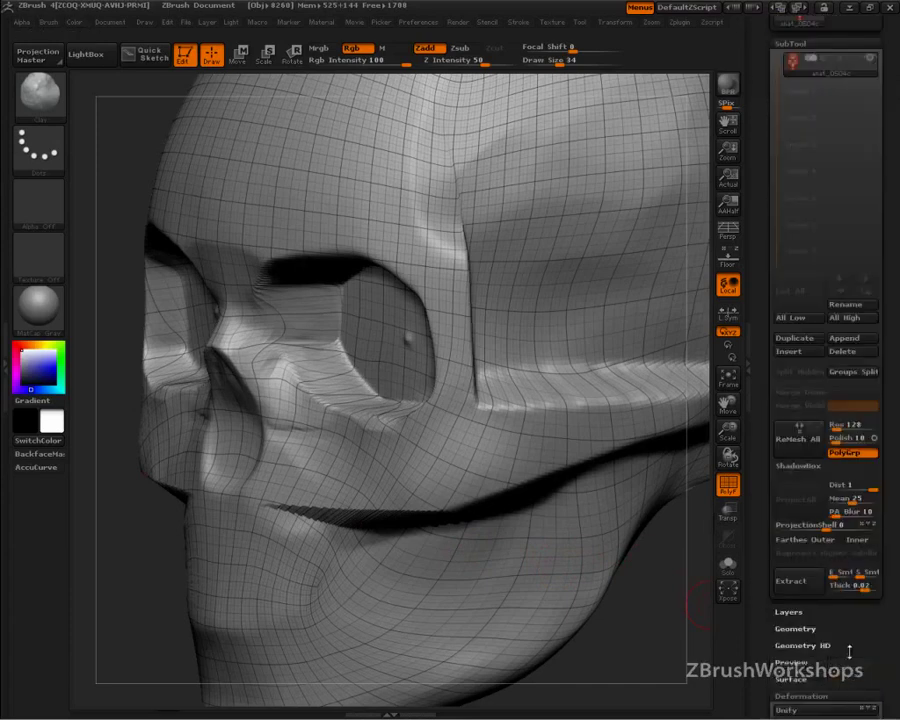
drag(852, 645, 852, 400)
click(788, 519)
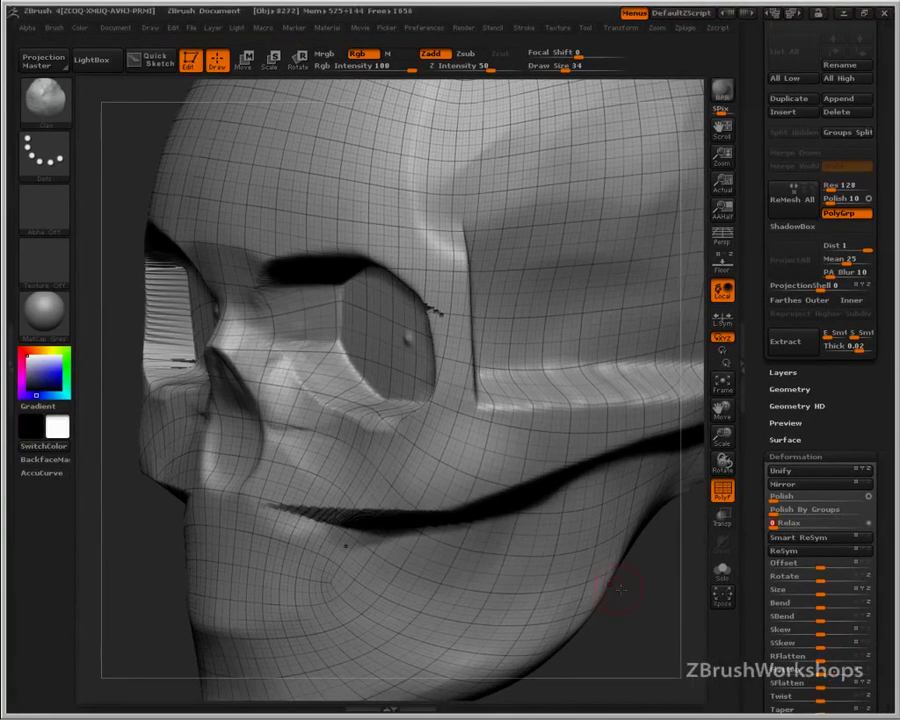
Smooth the distorted outer rim of the eye socket from several angles, and hide the wireframe
mouse_move(643, 625)
mouse_down()
mouse_move(488, 301)
mouse_move(503, 328)
mouse_up()
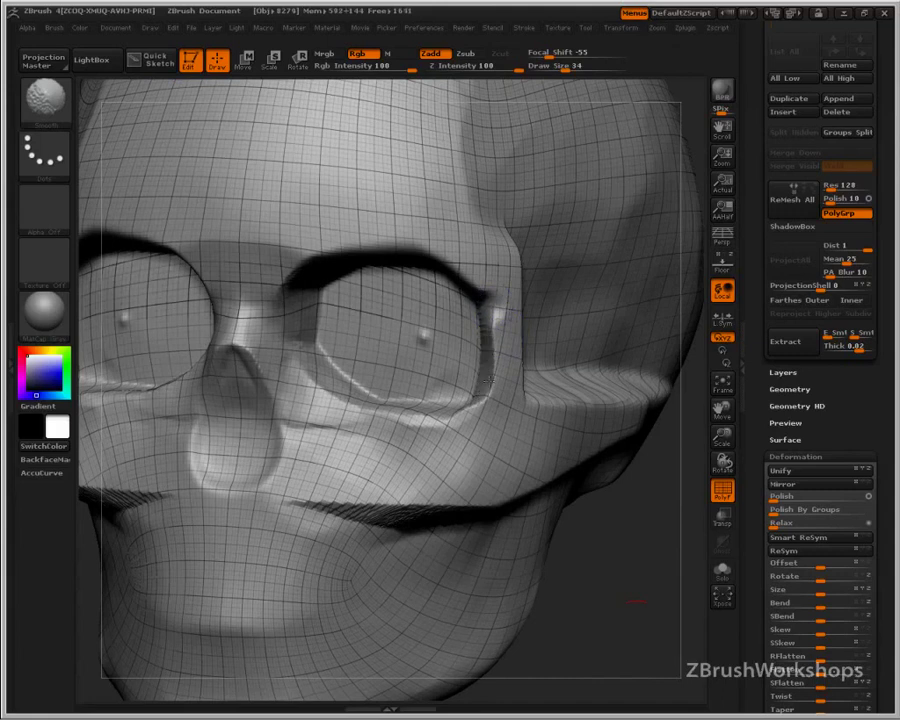
drag(634, 601, 420, 575)
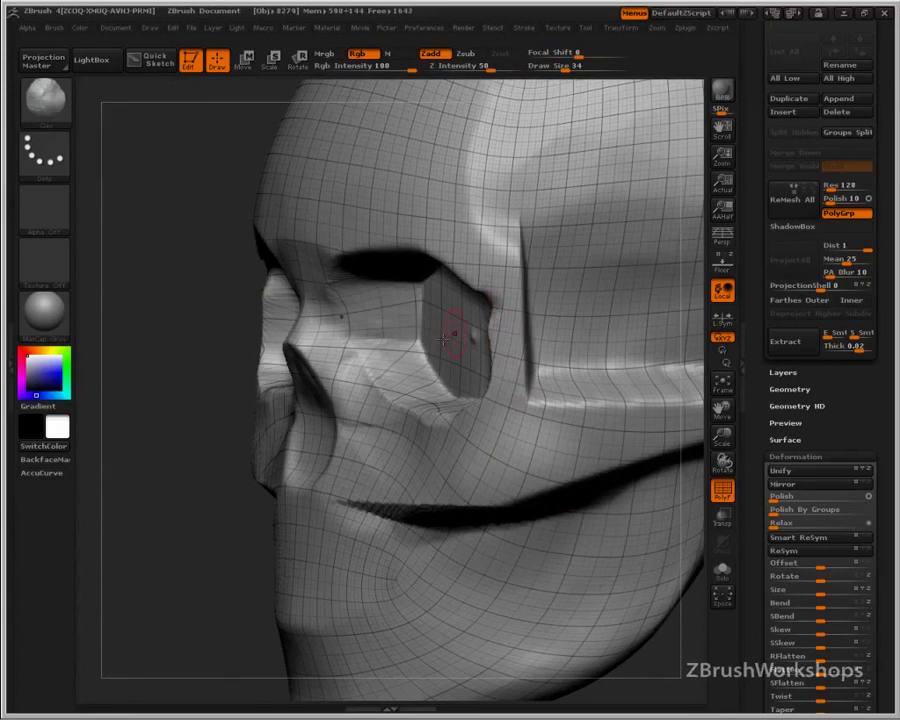
drag(215, 382, 440, 385)
mouse_move(519, 305)
mouse_down()
mouse_move(517, 295)
mouse_move(516, 318)
mouse_up()
shift+drag(449, 336, 471, 318)
drag(602, 590, 120, 604)
key(shift+f)
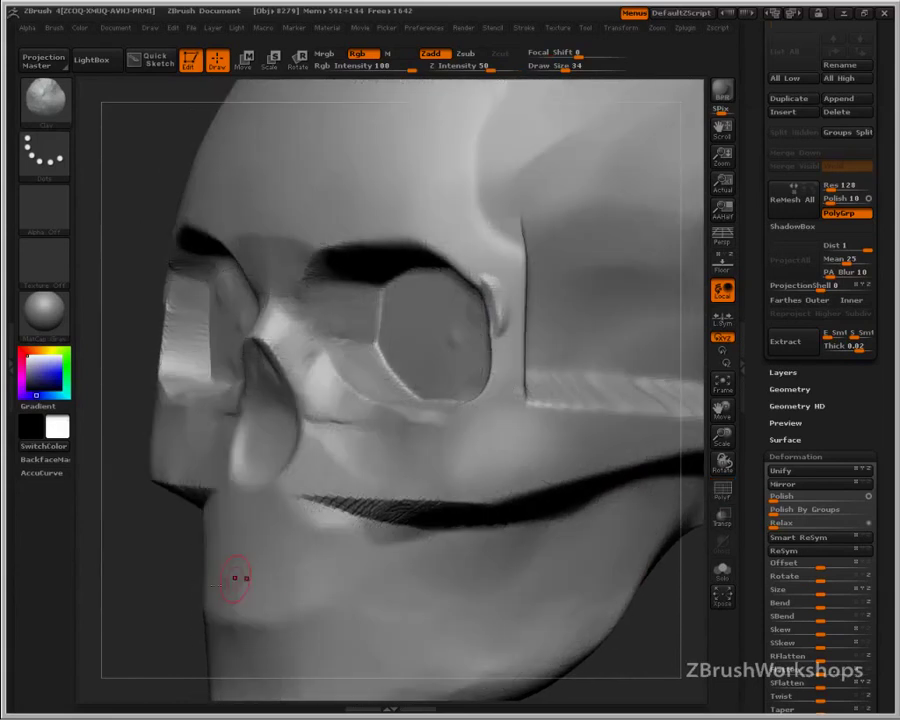
Trim the outer rim of the eye socket with TrimDynamic at Draw Size 54
drag(196, 586, 112, 590)
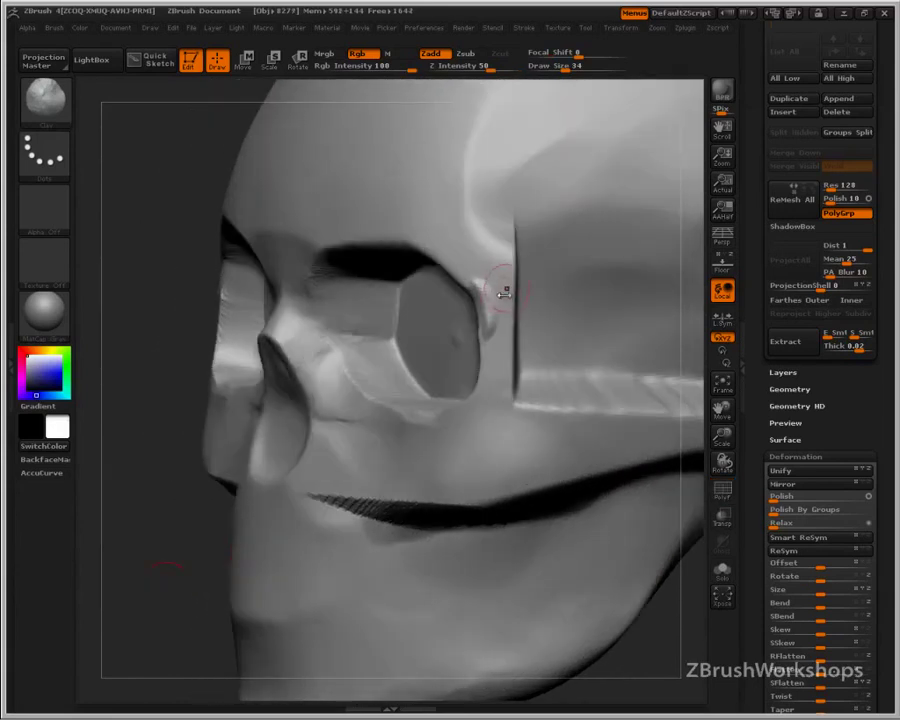
key(b)
key(t)
key(d)
key(s)
mouse_move(508, 311)
mouse_down()
mouse_move(516, 311)
mouse_move(480, 290)
mouse_move(487, 320)
mouse_move(488, 303)
mouse_up()
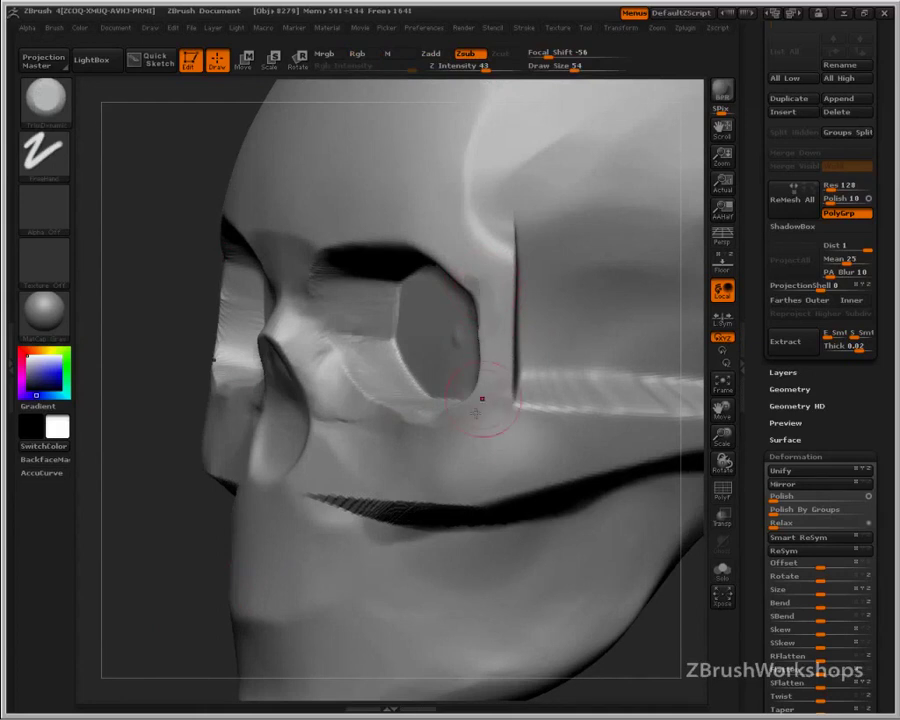
Switch to the Clay brush at Draw Size 37, check the subtool's polygon count and subdivide the skull mesh
key(b)
key(s)
key(t)
key(s)
drag(377, 359, 375, 359)
drag(750, 230, 794, 336)
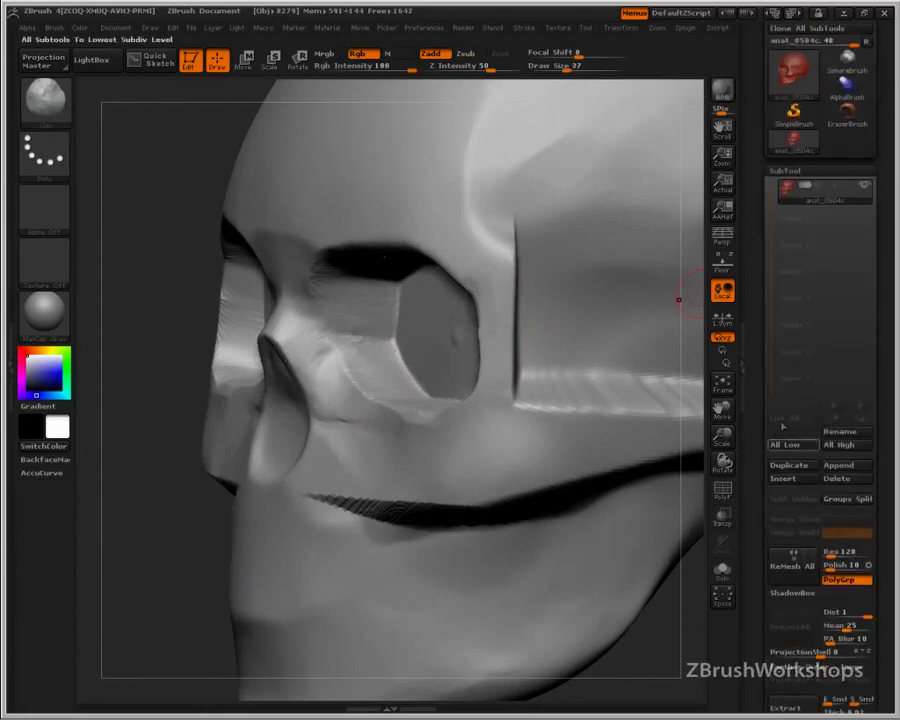
mouse_move(790, 200)
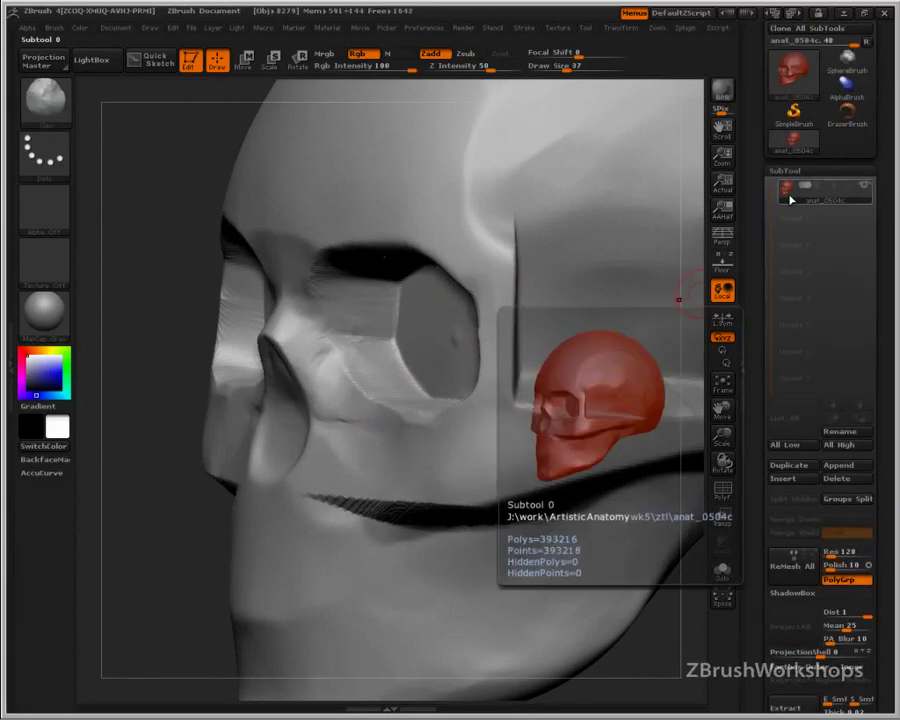
key(ctrl+d)
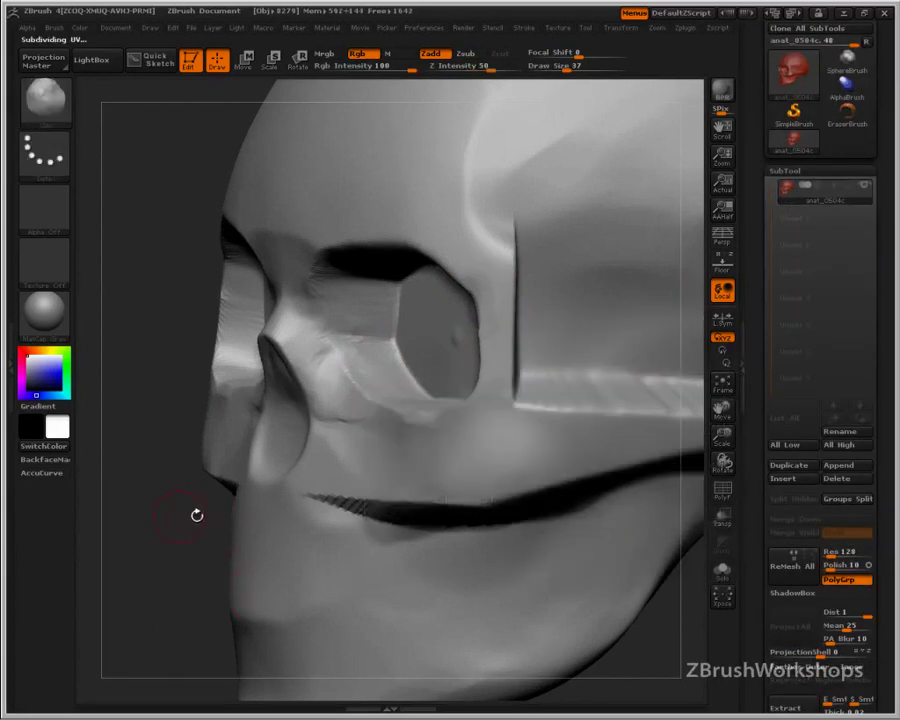
Sculpt the lacrimal groove and its bordering ridges on the inner socket wall with Clay, reducing Draw Size to 25
mouse_move(358, 310)
mouse_down()
mouse_move(353, 340)
mouse_move(366, 378)
mouse_up()
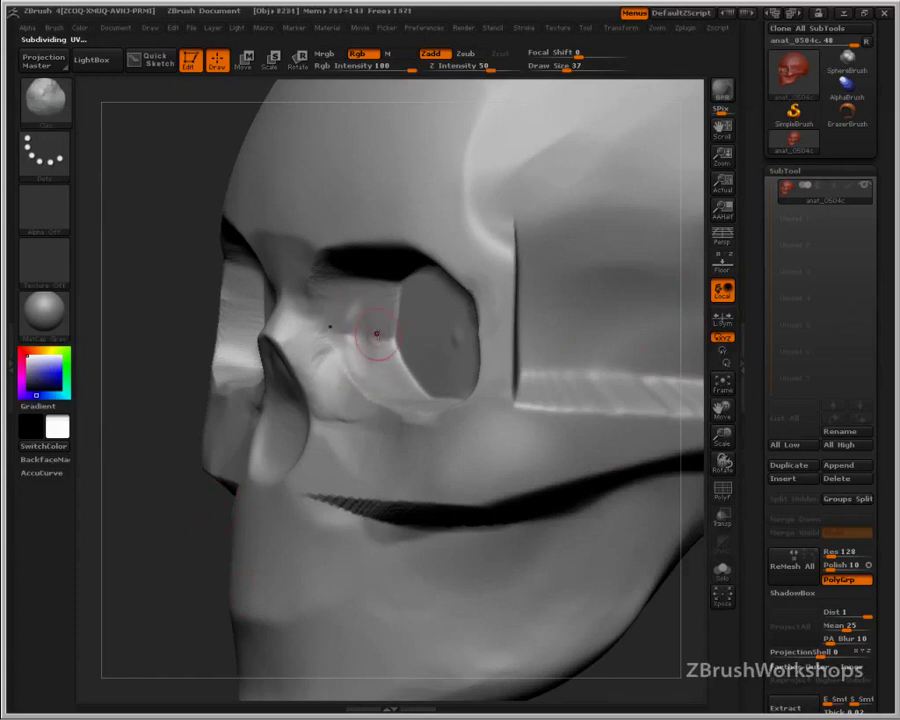
drag(356, 302, 366, 365)
drag(358, 306, 377, 386)
key(s)
drag(368, 327, 366, 320)
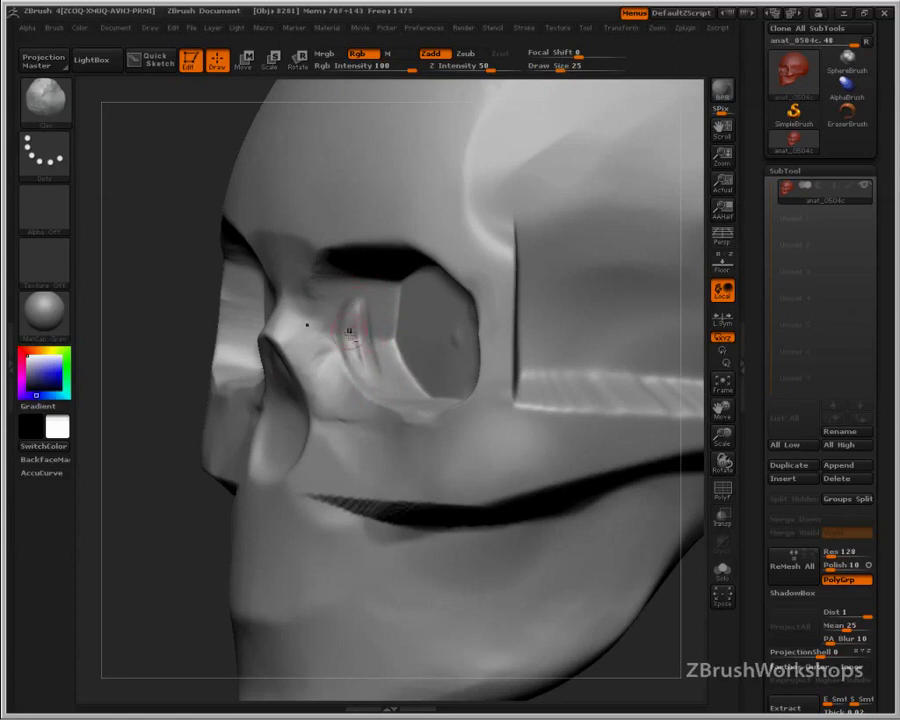
mouse_move(355, 358)
mouse_down()
mouse_move(365, 382)
mouse_move(349, 347)
mouse_up()
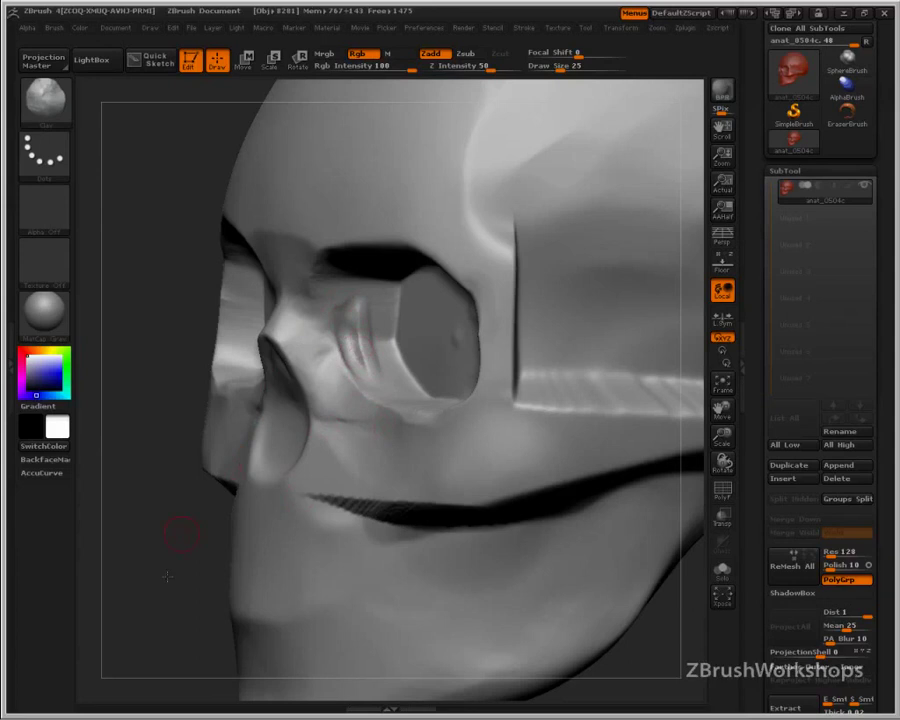
Carve a small canal opening at the lower end of the lacrimal groove with Clay at Draw Size 16
drag(181, 533, 261, 512)
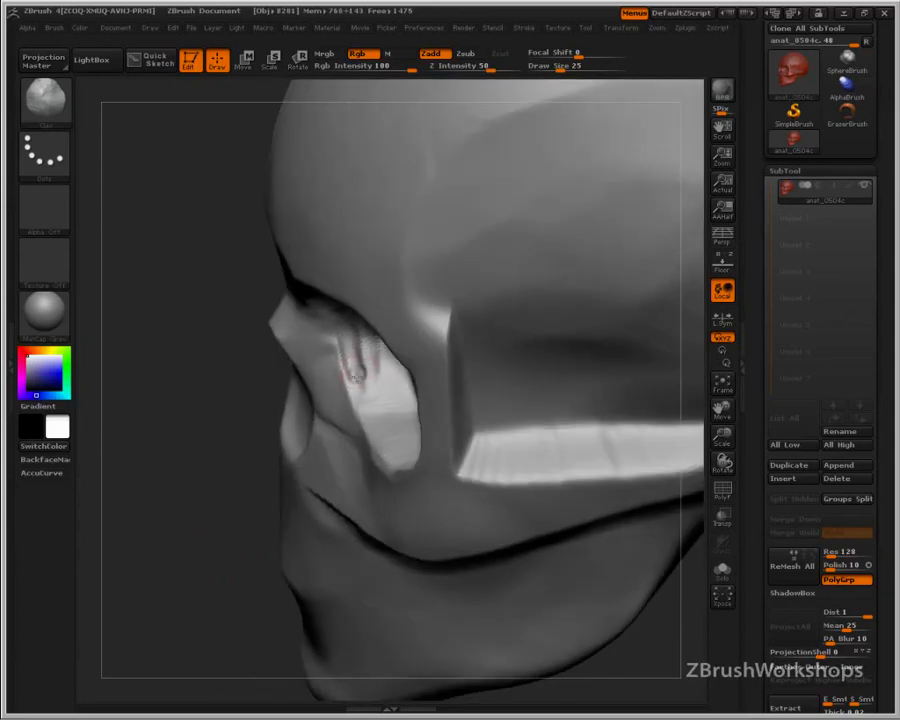
key(s)
drag(360, 376, 351, 376)
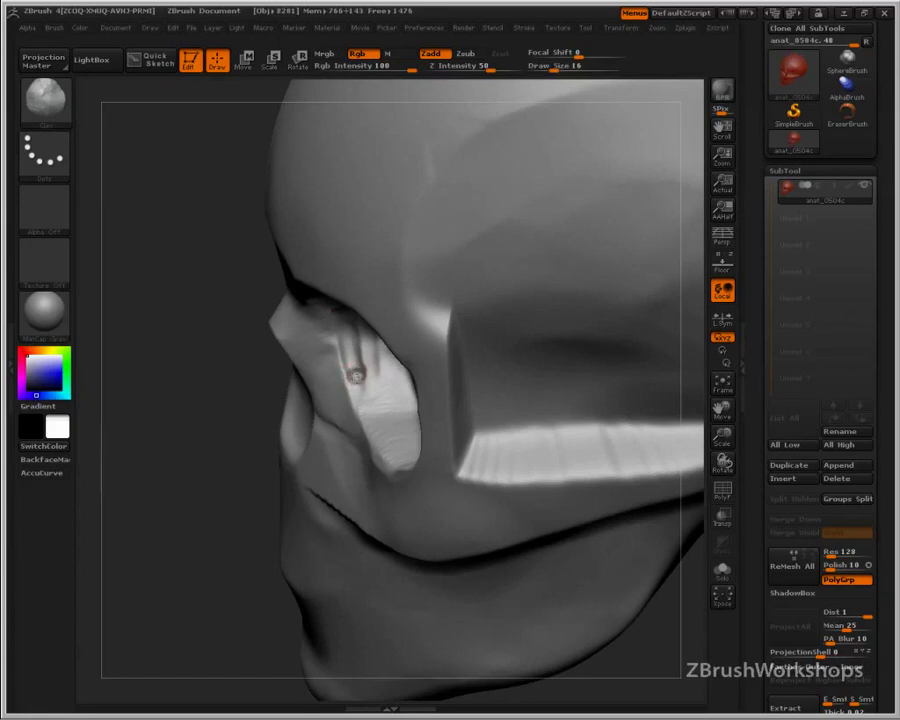
mouse_move(248, 441)
mouse_down()
mouse_move(357, 368)
mouse_move(371, 373)
mouse_up()
Smooth the lacrimal groove and its canal opening, and resculpt the groove and ridges with Clay at Draw Size 27
key(s)
mouse_move(207, 490)
mouse_down()
mouse_move(349, 416)
mouse_move(341, 401)
mouse_up()
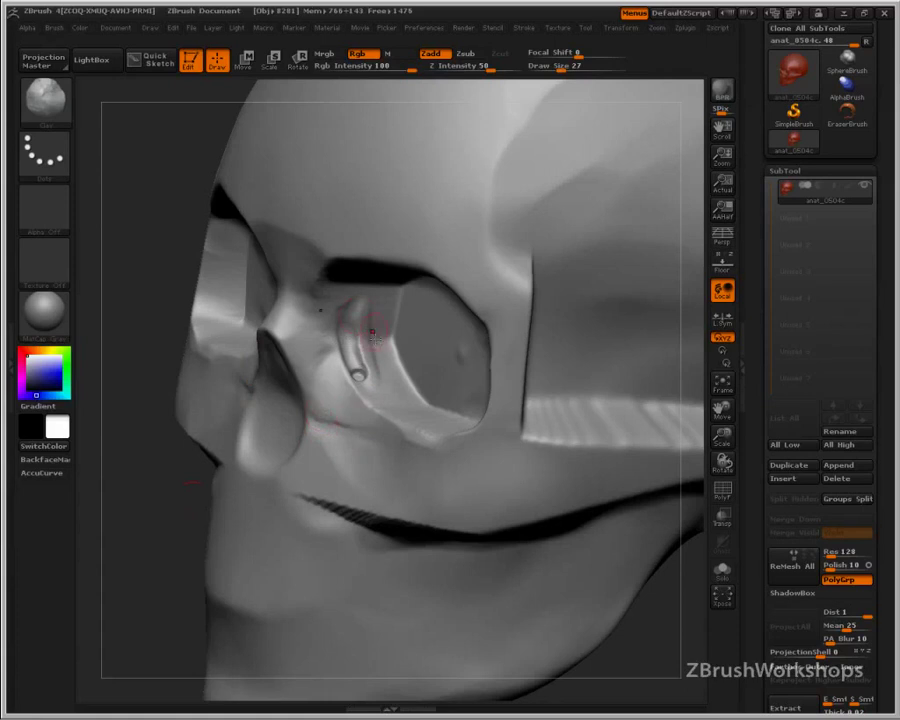
key(shift)
shift+drag(351, 318, 357, 342)
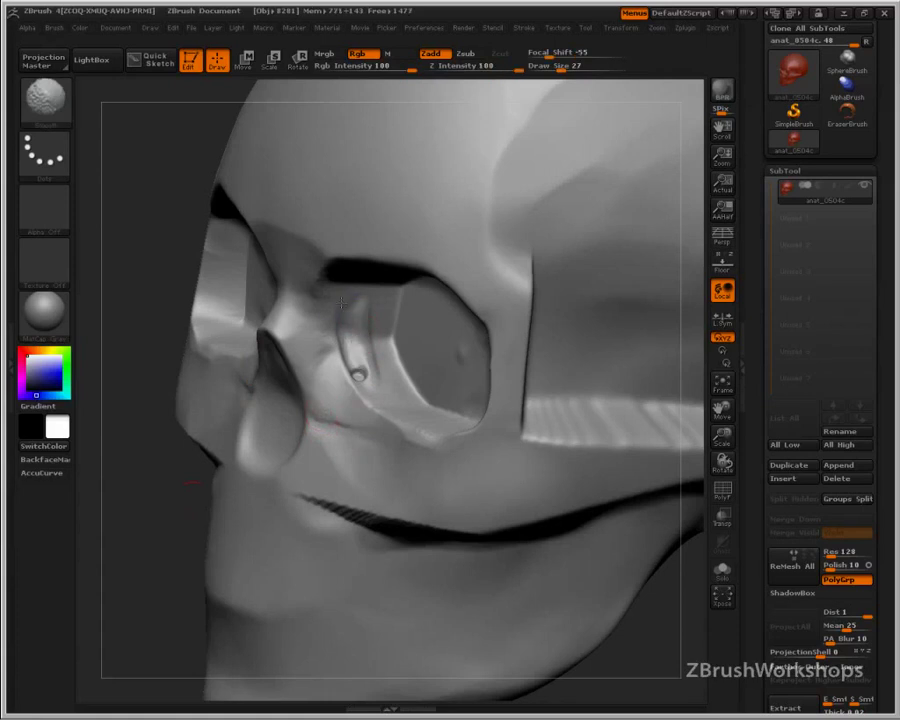
key(shift)
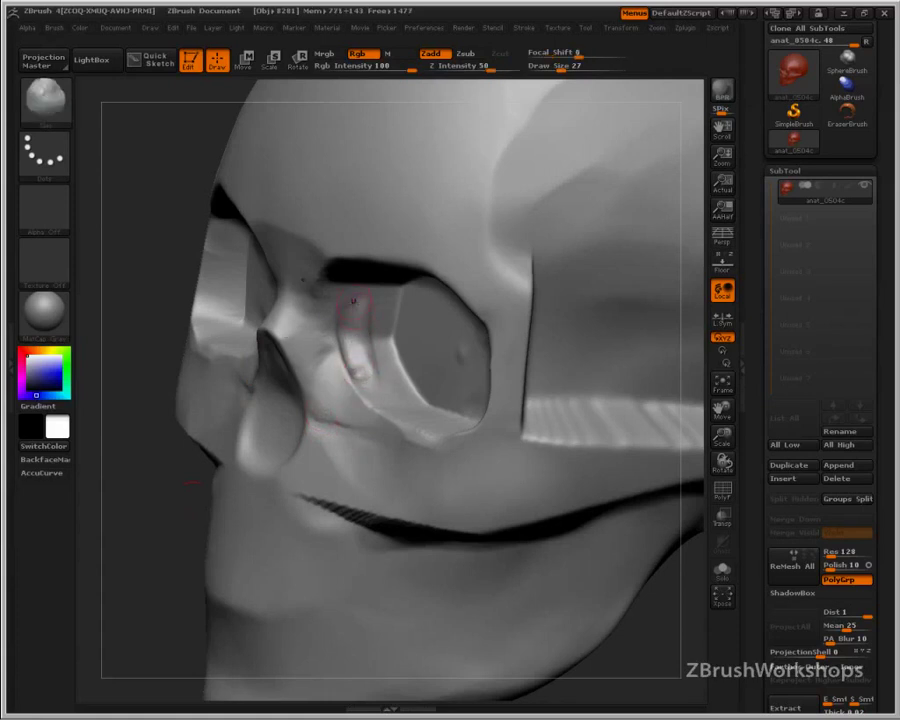
mouse_move(359, 329)
mouse_down()
mouse_move(372, 401)
mouse_move(378, 393)
mouse_up()
drag(354, 300, 362, 353)
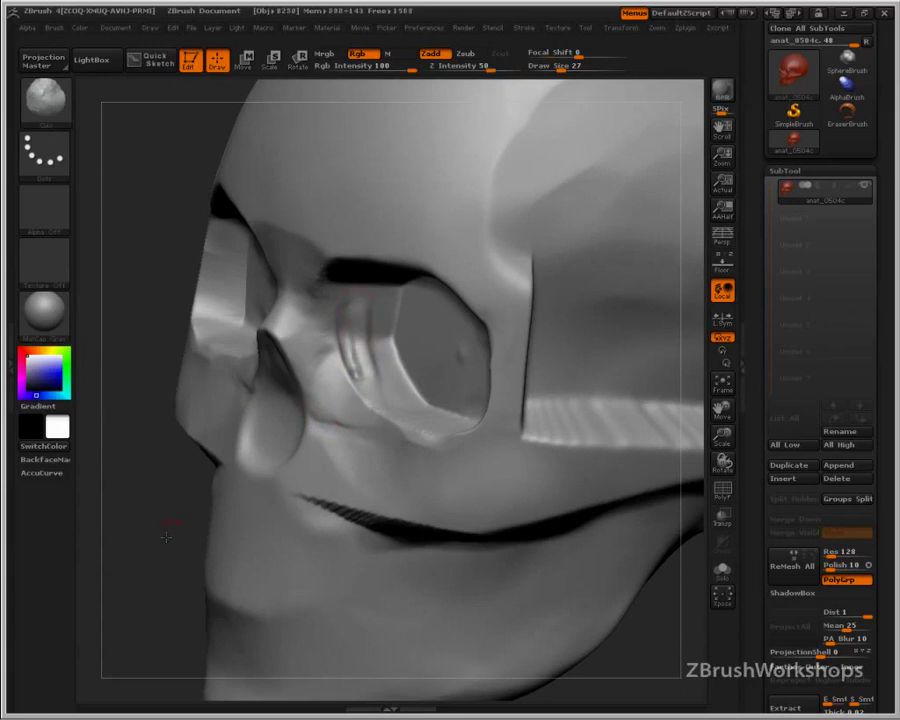
Refine and soften the lacrimal ridges with Clay and Smooth, reducing Draw Size to 20 and 13
drag(165, 534, 176, 523)
key(s)
drag(359, 332, 351, 330)
key(shift)
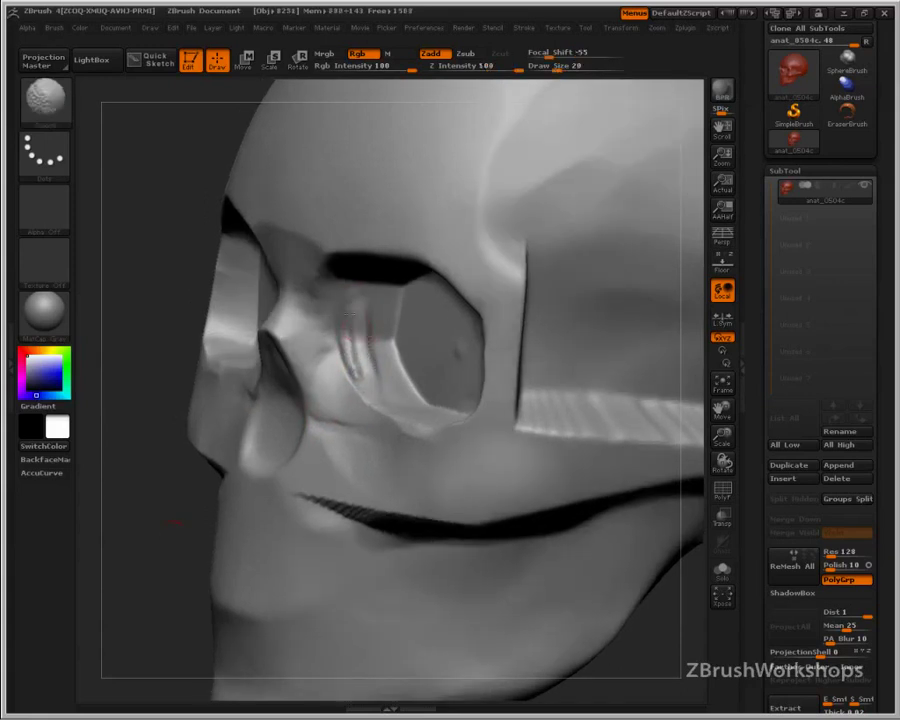
key(s)
click(338, 358)
key(shift)
Sketch an annotation over the lower inner area of the eye socket, and clear it
mouse_move(186, 514)
mouse_down()
mouse_move(214, 530)
mouse_move(201, 494)
mouse_move(225, 470)
mouse_up()
key(ctrl+shift)
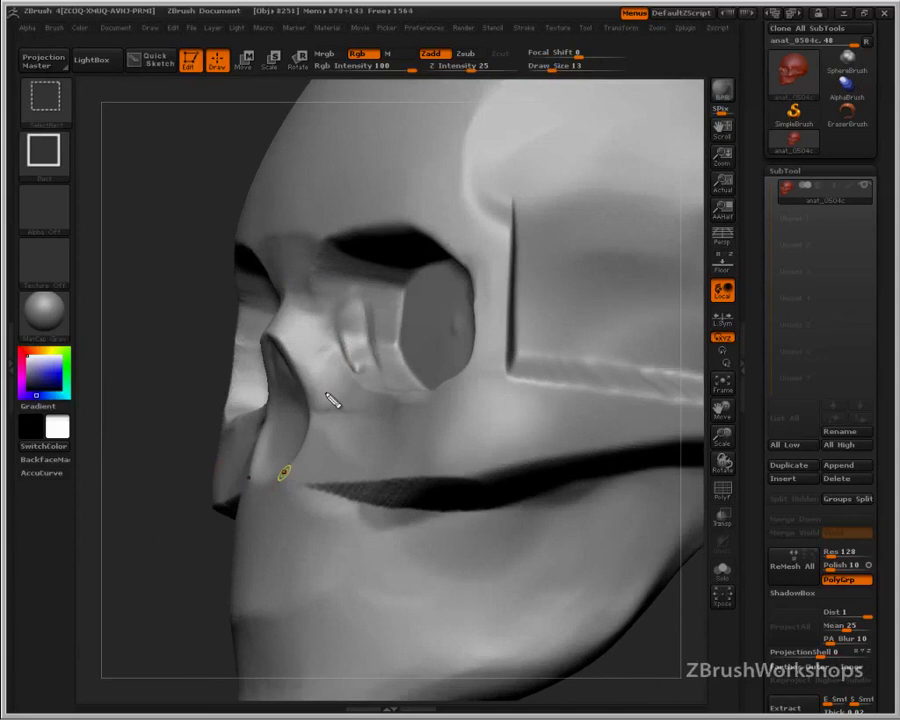
mouse_move(316, 399)
ctrl+shift+mouse_down()
mouse_move(347, 366)
mouse_move(428, 350)
mouse_move(452, 297)
ctrl+shift+mouse_up()
key(Escape)
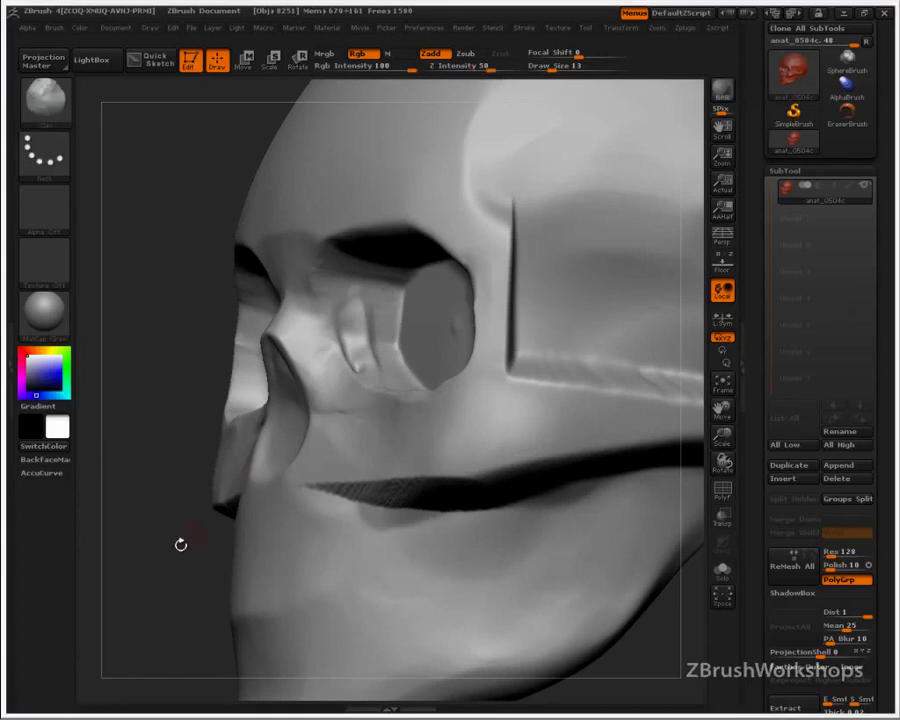
Sketch curved contours around the inner lower socket corner and plane lines along the side of the nose, and clear the annotation
mouse_move(173, 548)
mouse_down()
mouse_move(181, 579)
mouse_move(167, 613)
mouse_move(178, 610)
mouse_up()
key(ctrl+shift)
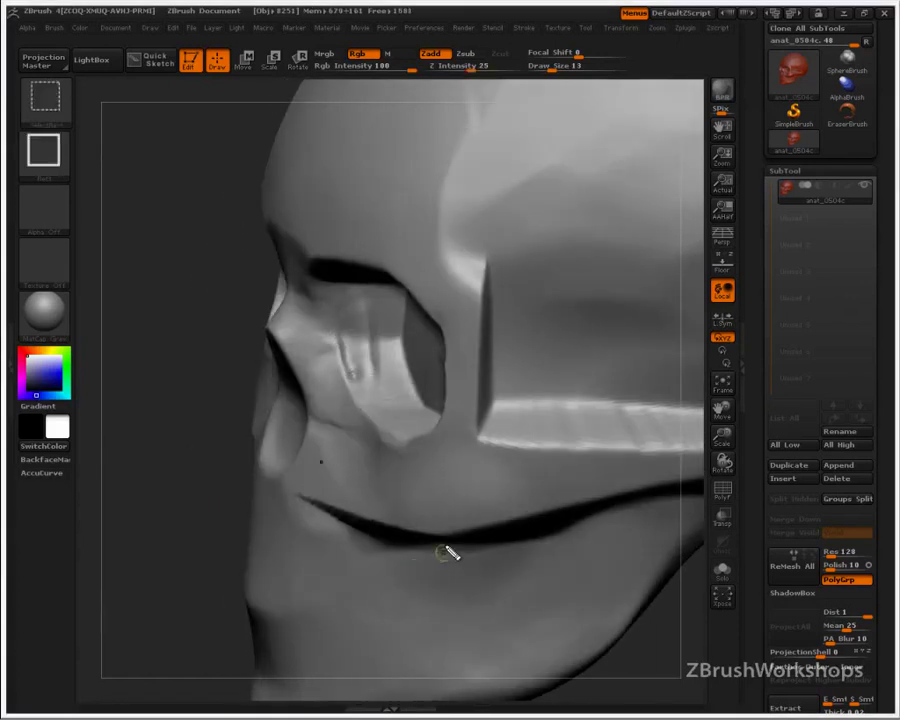
mouse_move(380, 343)
ctrl+shift+mouse_down()
mouse_move(380, 410)
mouse_move(386, 406)
mouse_move(372, 426)
mouse_move(307, 427)
mouse_move(346, 362)
mouse_move(376, 428)
mouse_move(338, 345)
mouse_move(378, 331)
mouse_move(333, 418)
mouse_move(375, 394)
ctrl+shift+mouse_up()
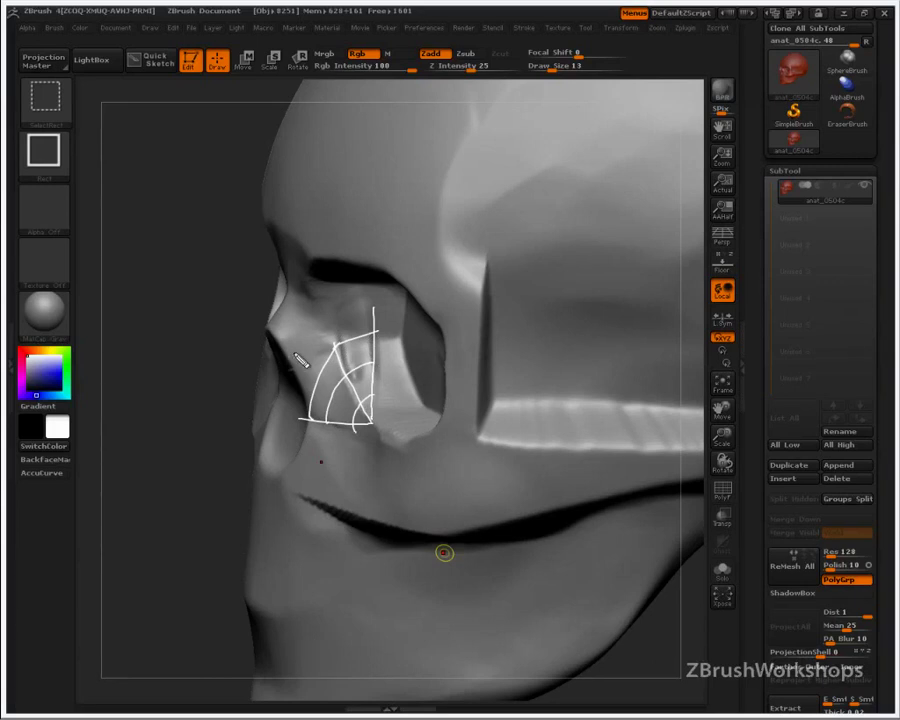
drag(280, 336, 310, 398)
mouse_move(315, 310)
mouse_down()
mouse_move(332, 346)
mouse_move(318, 300)
mouse_move(284, 340)
mouse_move(316, 368)
mouse_up()
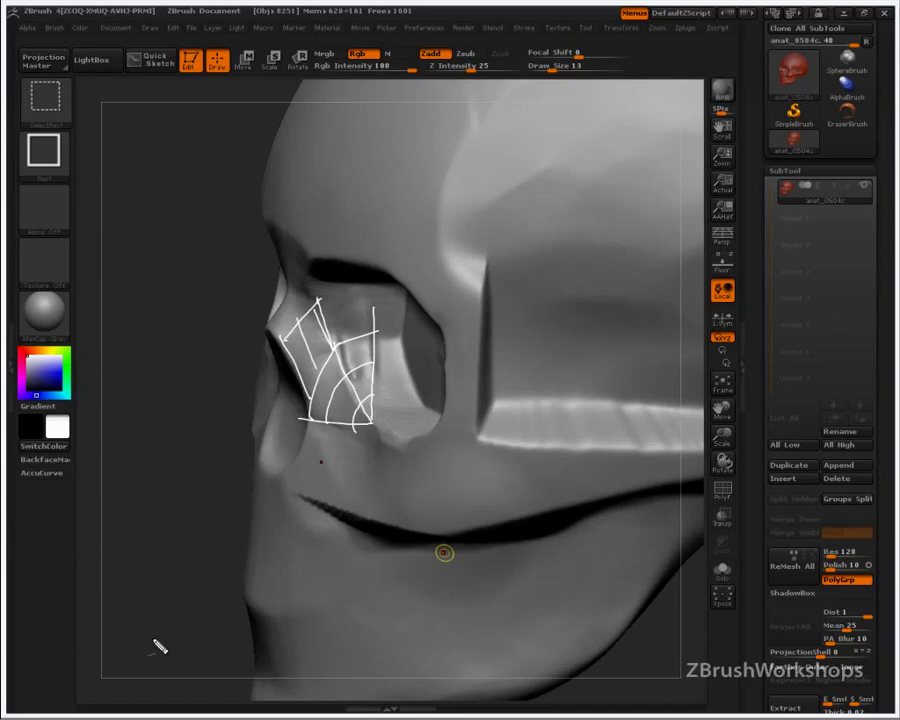
key(Escape)
mouse_move(190, 497)
mouse_down()
mouse_move(197, 454)
mouse_move(184, 469)
mouse_up()
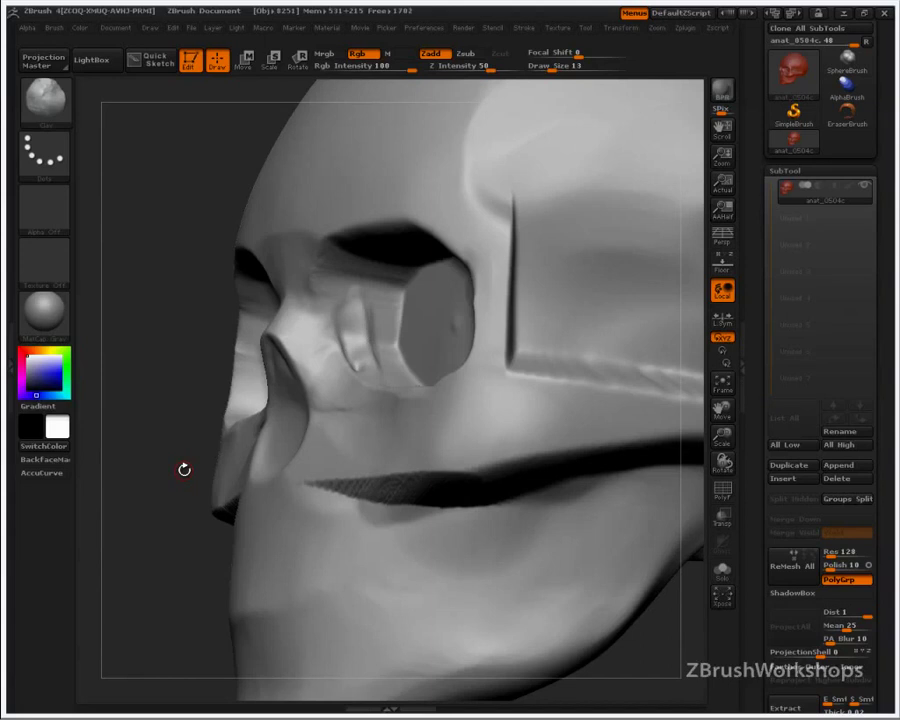
Sketch crossing plane lines over the upper inner corner of the eye socket, and clear the annotation
key(ctrl)
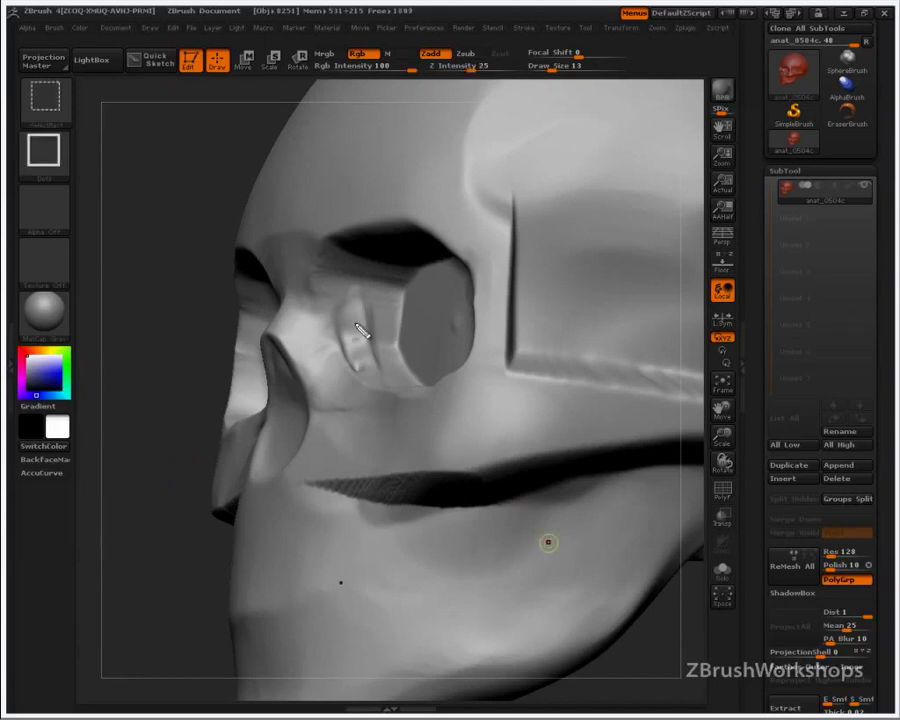
drag(283, 256, 347, 278)
mouse_move(328, 204)
mouse_down()
mouse_move(330, 236)
mouse_move(367, 258)
mouse_move(322, 297)
mouse_up()
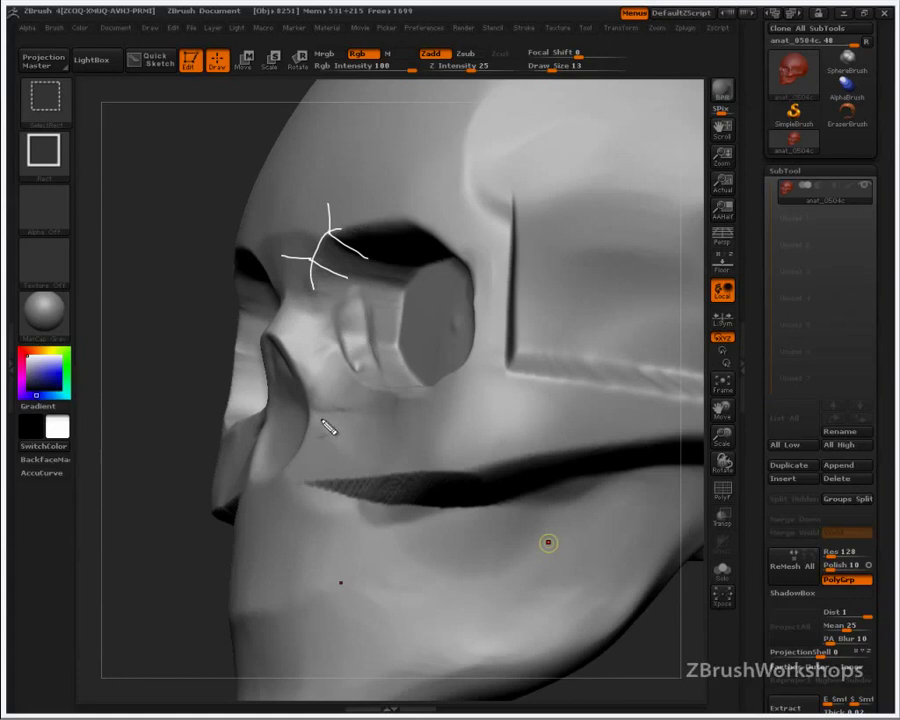
key(Escape)
Carve and flatten the plane from the upper inner socket rim to the nasal root with TrimDynamic at Draw Size 65
key(b)
key(d)
key(s)
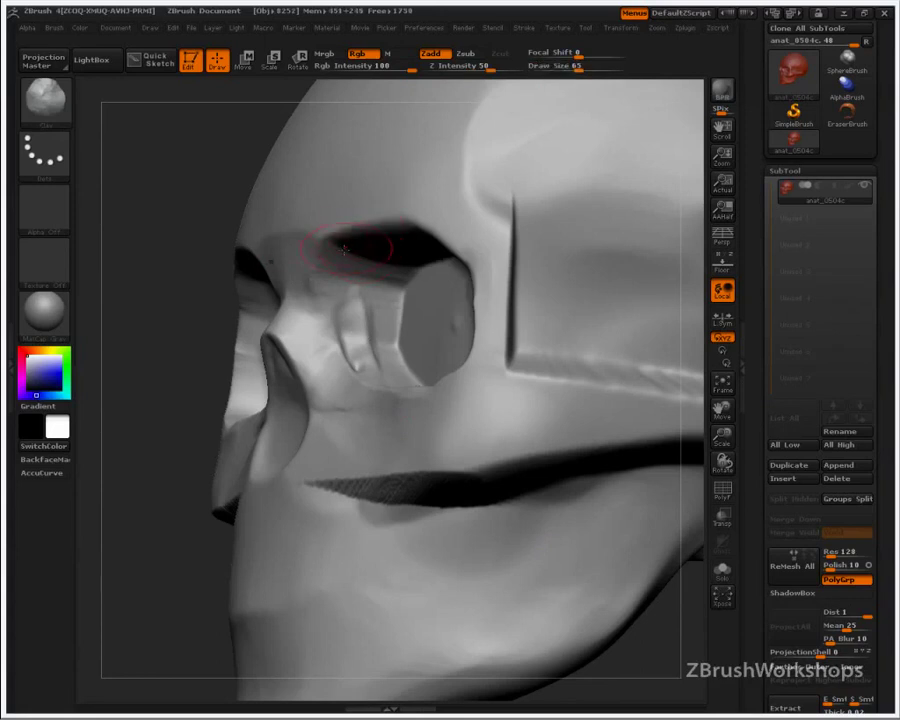
mouse_move(320, 248)
mouse_down()
mouse_move(352, 222)
mouse_move(316, 270)
mouse_up()
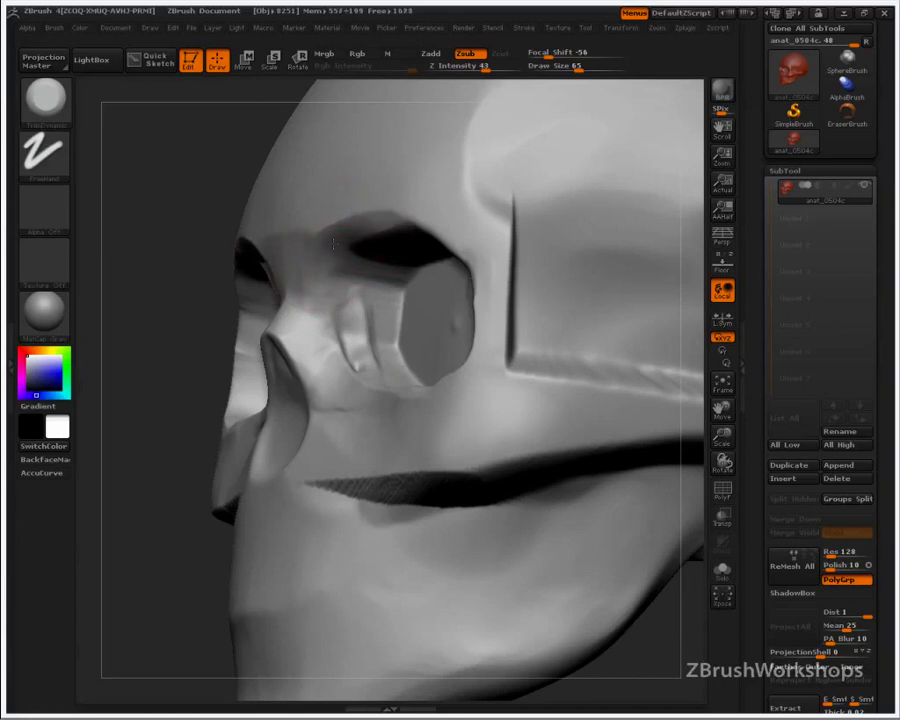
drag(311, 288, 297, 326)
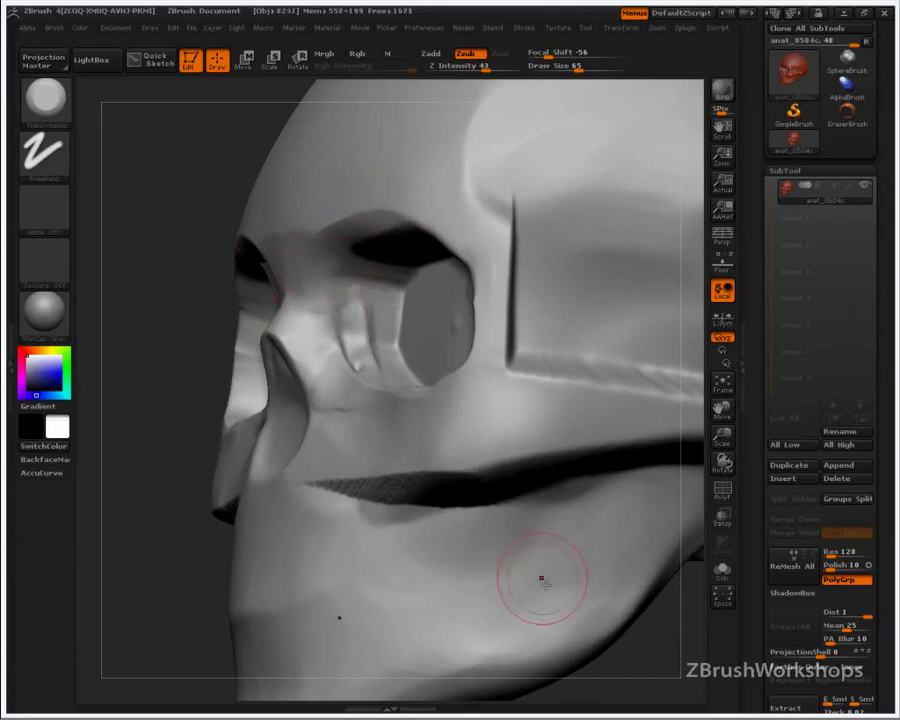
Sketch a grid of planes across the brow, nasal root and upper inner socket rim, and clear the annotation
key(ctrl+shift)
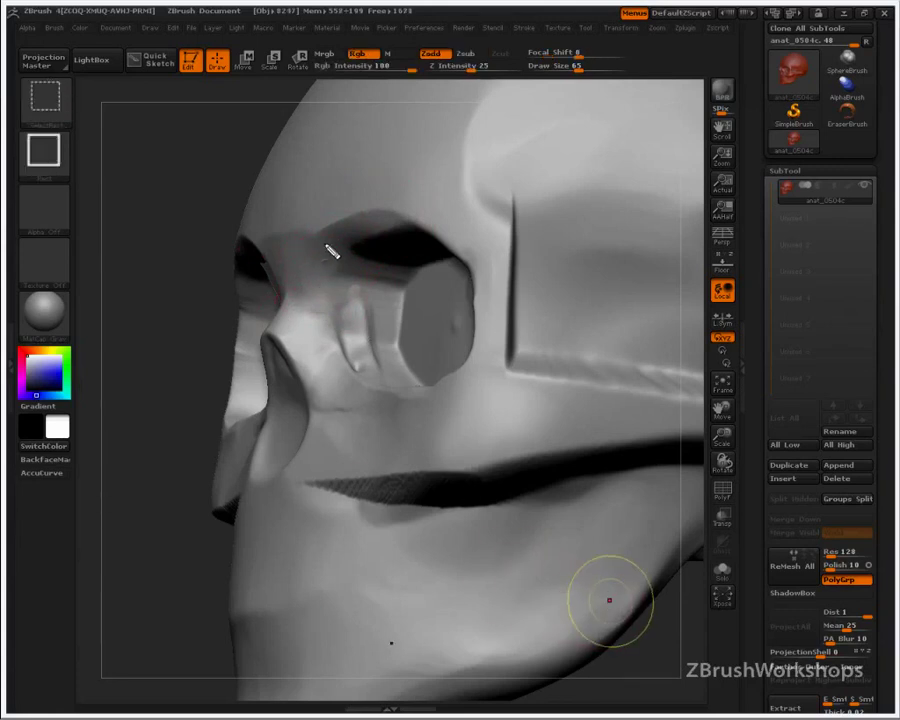
mouse_move(407, 225)
mouse_down()
mouse_move(376, 244)
mouse_move(328, 306)
mouse_up()
mouse_move(410, 229)
mouse_down()
mouse_move(398, 217)
mouse_move(350, 214)
mouse_move(308, 265)
mouse_move(302, 300)
mouse_up()
drag(243, 232, 302, 296)
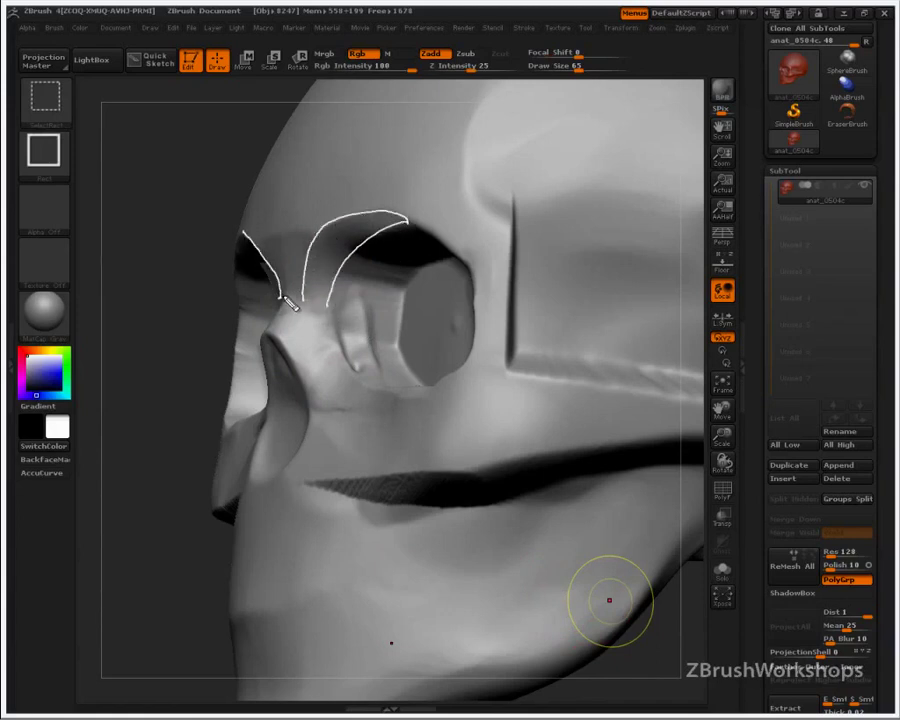
mouse_move(258, 243)
mouse_down()
mouse_move(325, 238)
mouse_move(378, 249)
mouse_move(410, 224)
mouse_move(350, 213)
mouse_move(243, 236)
mouse_move(333, 286)
mouse_up()
drag(367, 152, 350, 212)
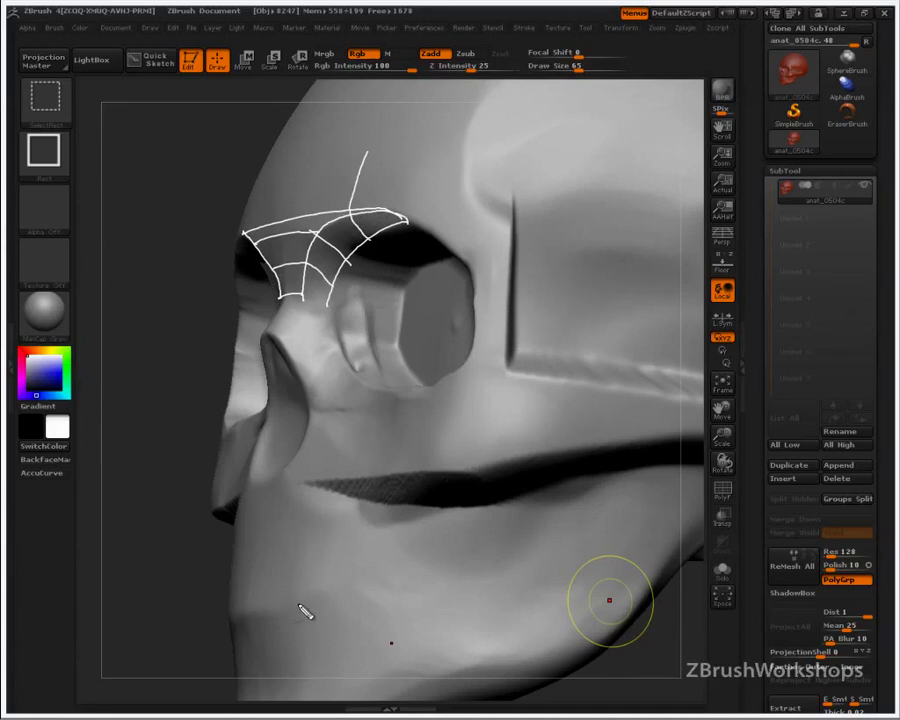
key(ctrl+shift+d)
key(ctrl+shift+d)
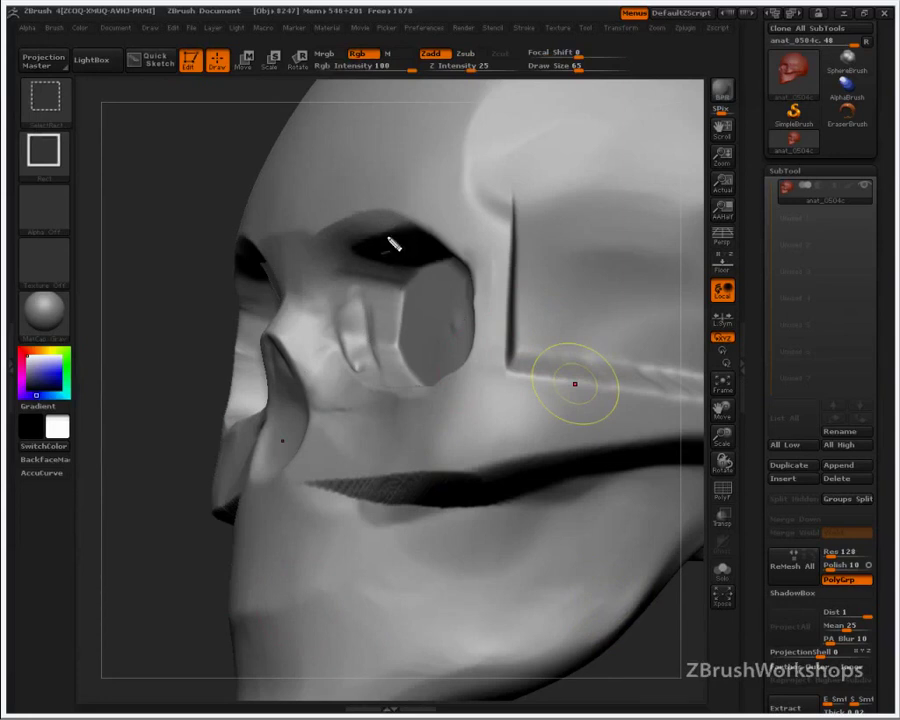
Sketch a curve from the upper socket rim down the inner wall to the lacrimal groove, and clear it
mouse_move(404, 224)
mouse_down()
mouse_move(354, 262)
mouse_move(372, 335)
mouse_up()
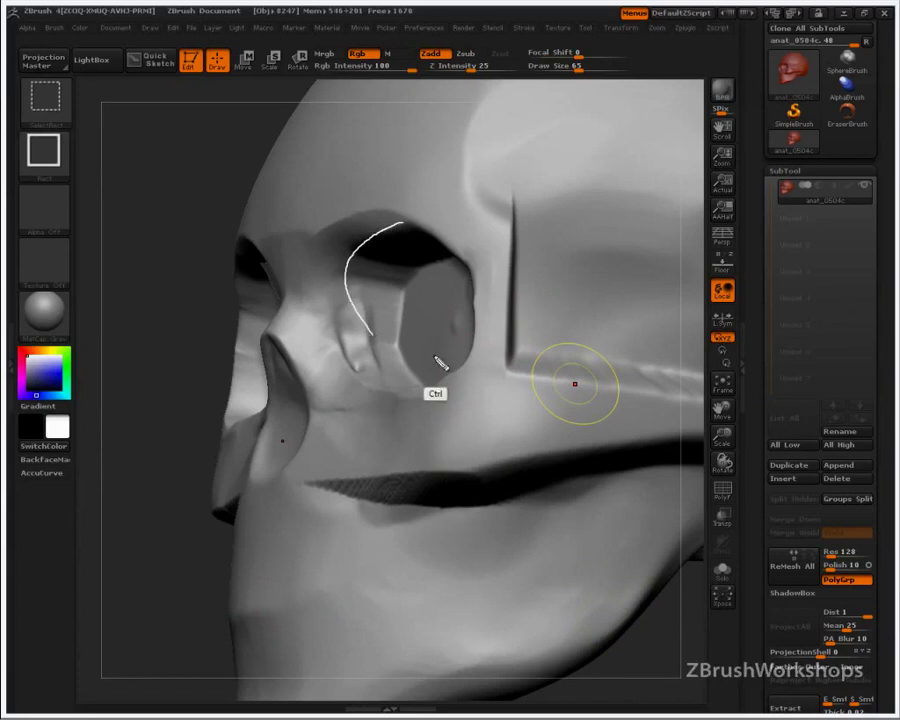
mouse_move(410, 223)
mouse_down()
mouse_move(368, 252)
mouse_move(352, 280)
mouse_move(371, 347)
mouse_up()
key(ctrl+z)
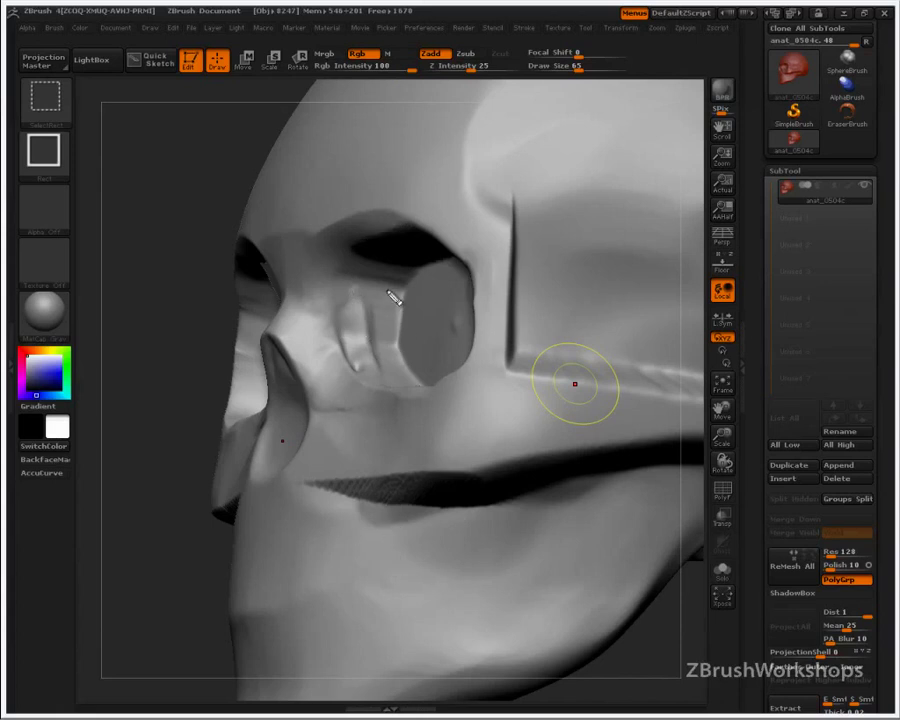
key(Escape)
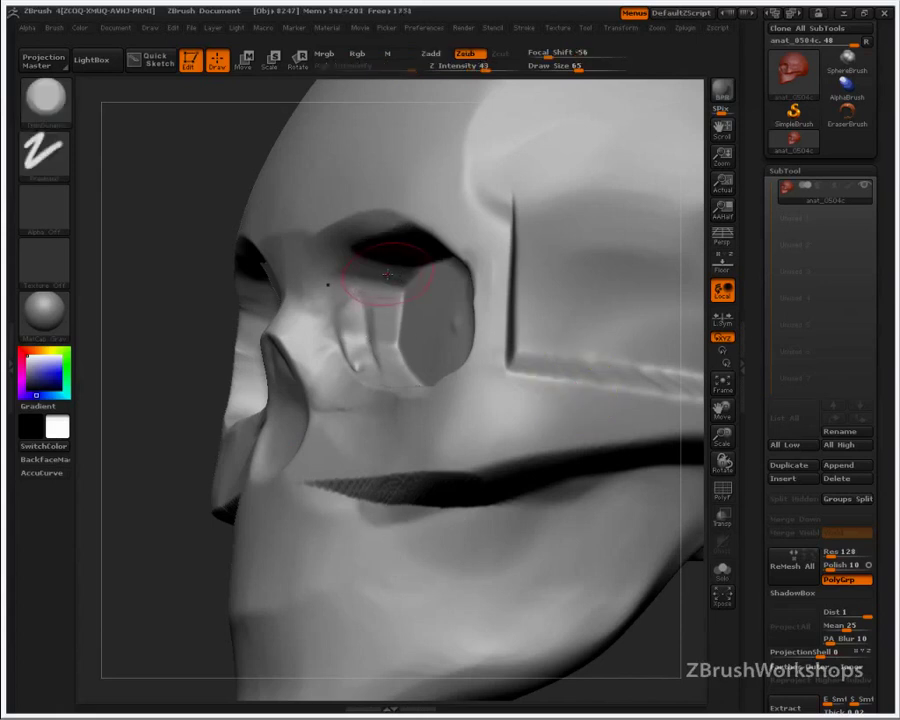
Set Draw Size to 27 and trim the upper inner wall of the eye socket with TrimDynamic
key(s)
drag(387, 269, 368, 269)
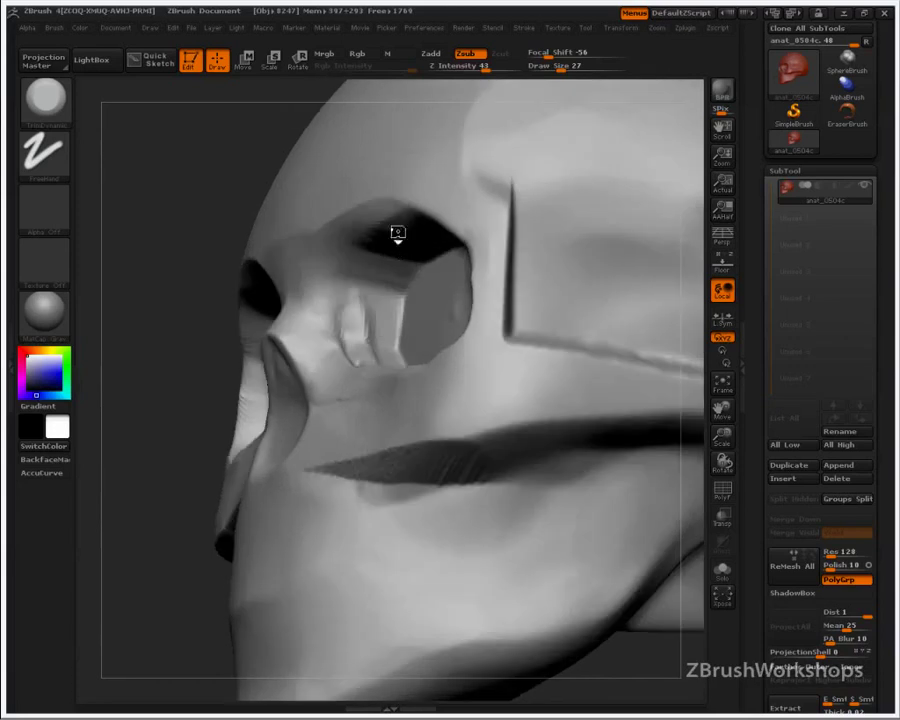
right_drag(398, 233, 383, 234)
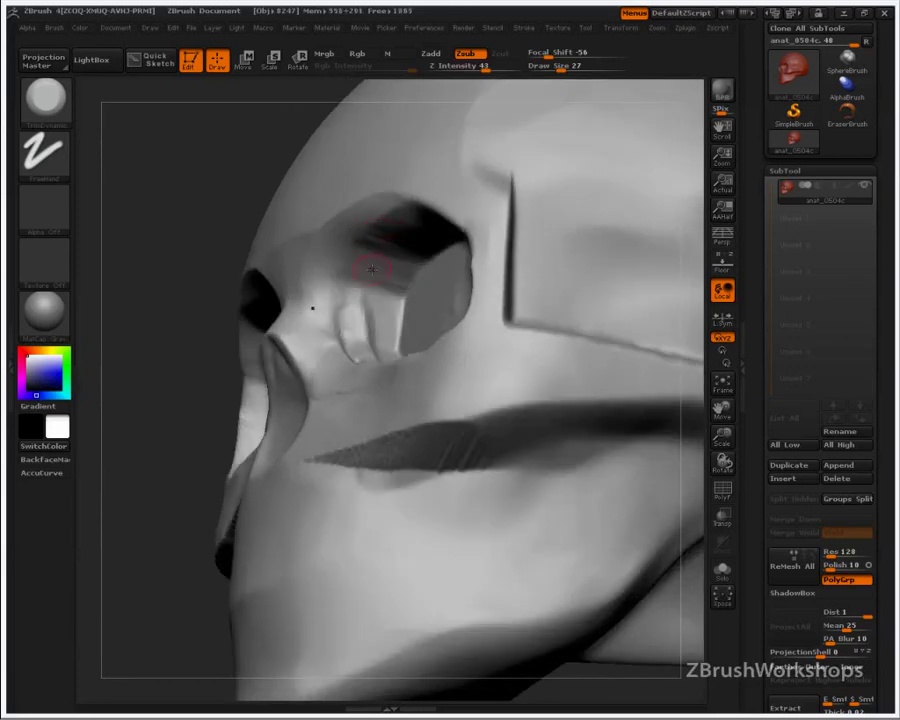
key(shift)
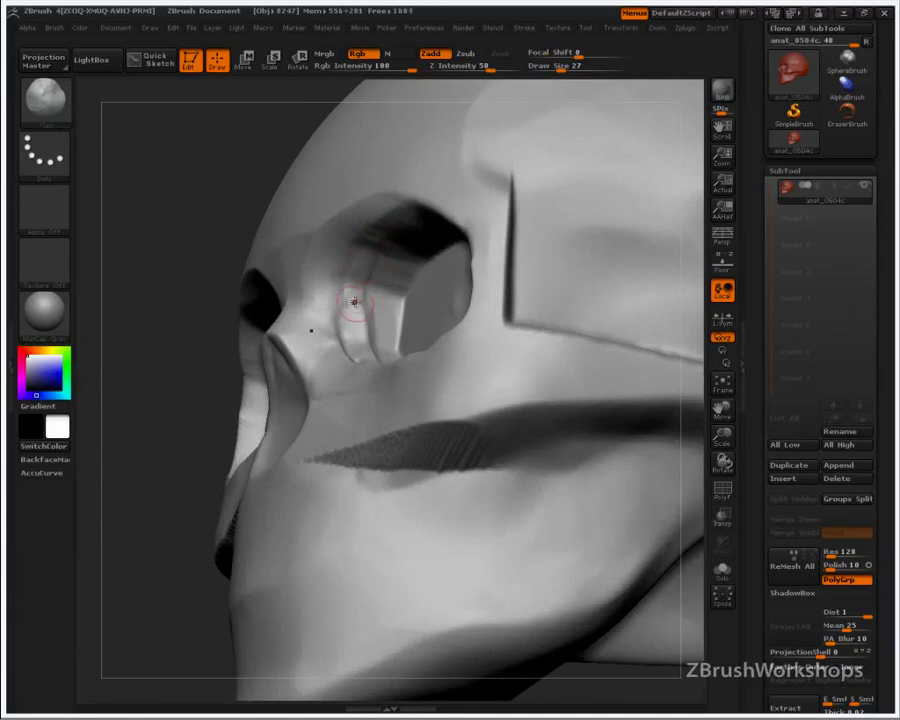
Sculpt the inner socket wall above the lacrimal groove with Clay at Draw Size 27
drag(356, 298, 376, 229)
drag(362, 293, 368, 291)
mouse_move(346, 250)
mouse_down()
mouse_move(353, 285)
mouse_move(354, 262)
mouse_up()
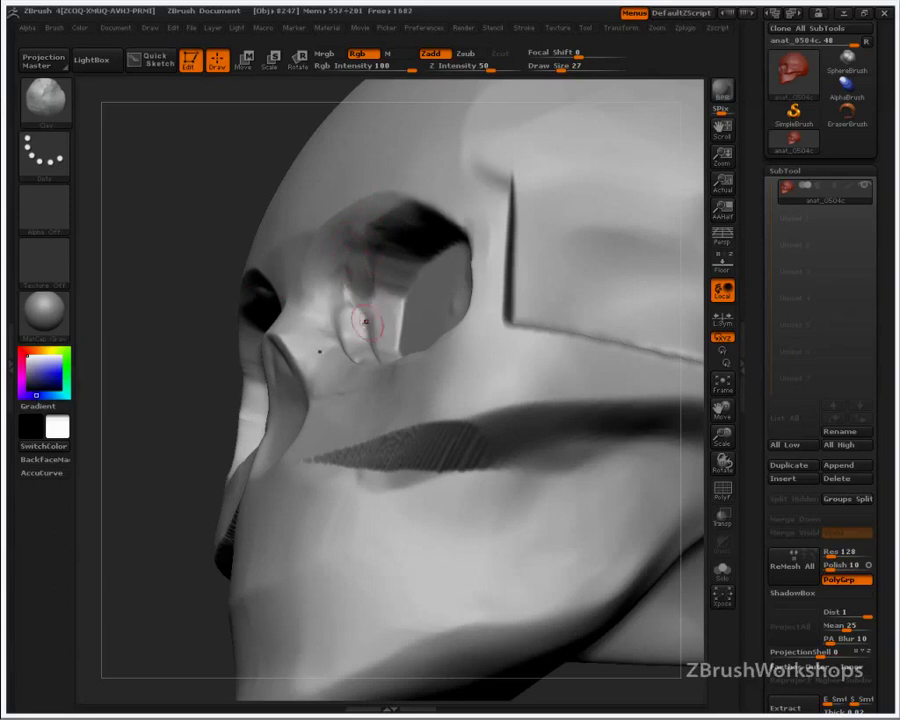
drag(191, 388, 214, 425)
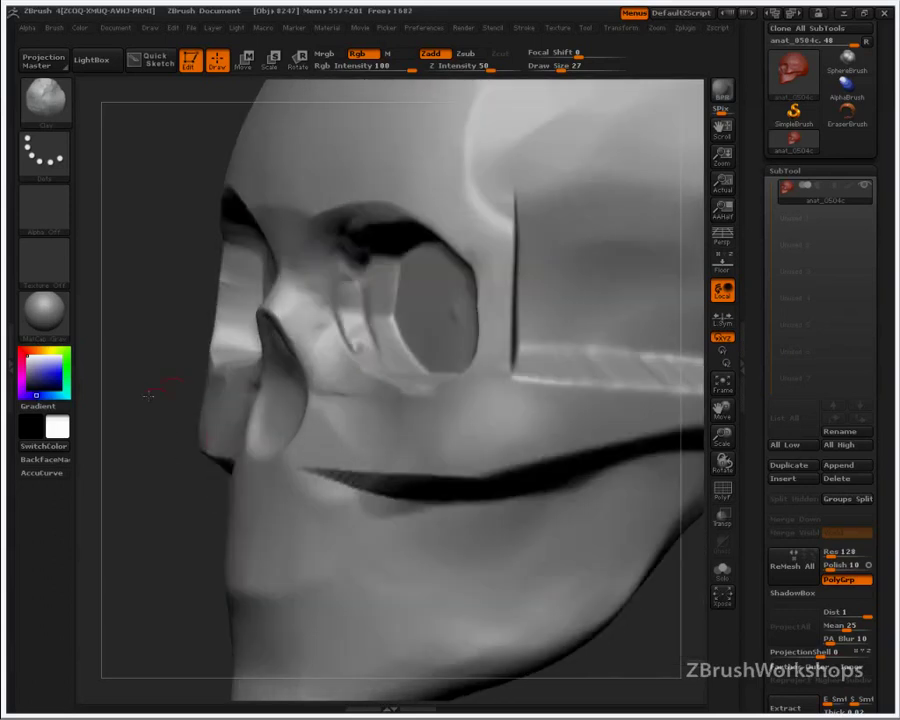
drag(150, 385, 193, 374)
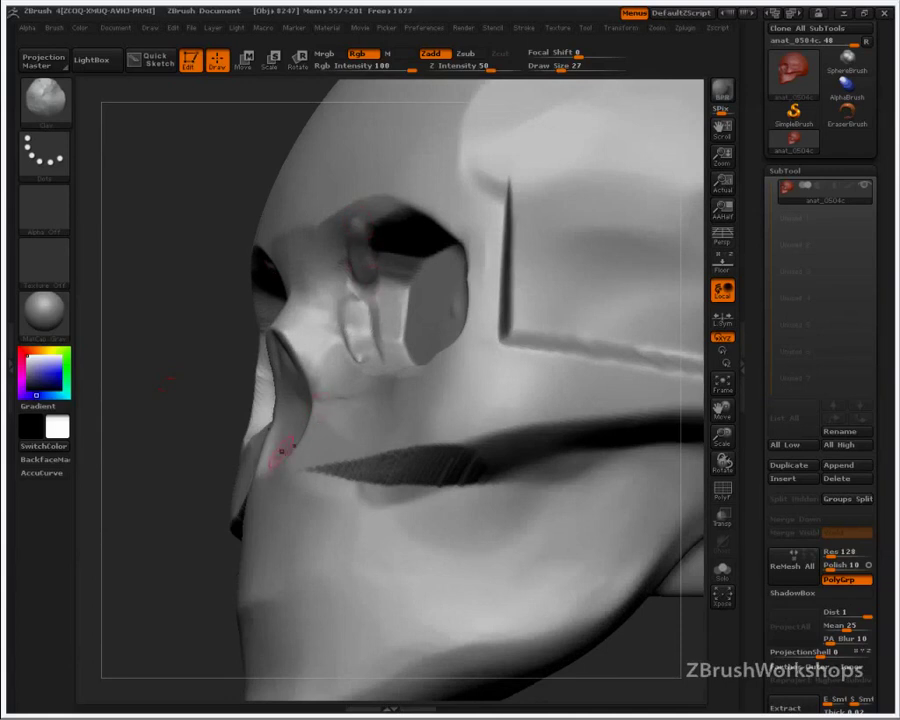
drag(361, 298, 382, 340)
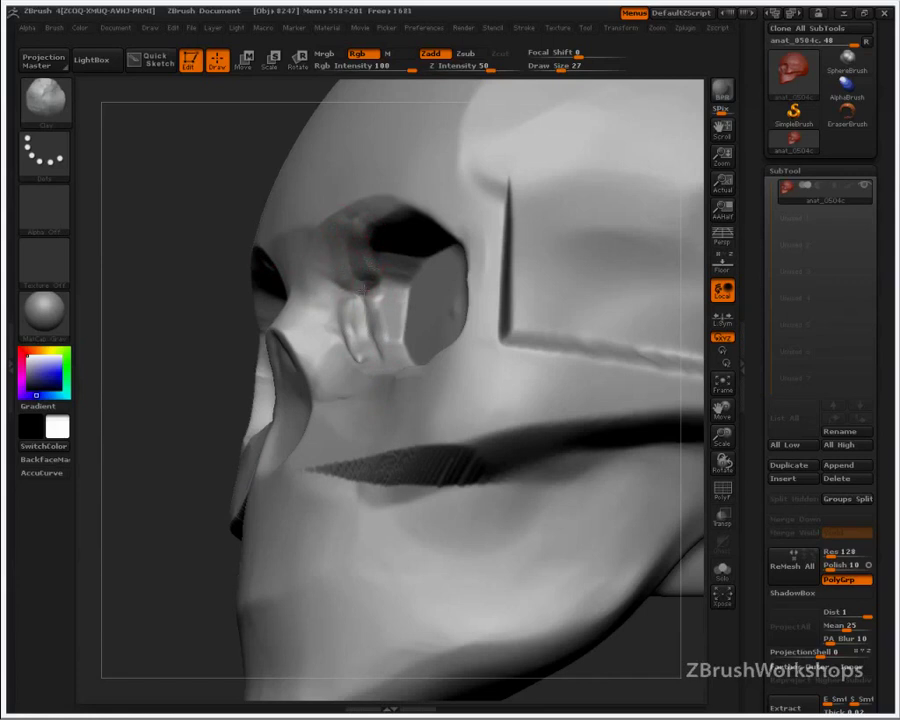
Flatten the Clay strokes on the upper inner socket wall with TrimDynamic at Draw Size 39
key(b)
key(t)
key(d)
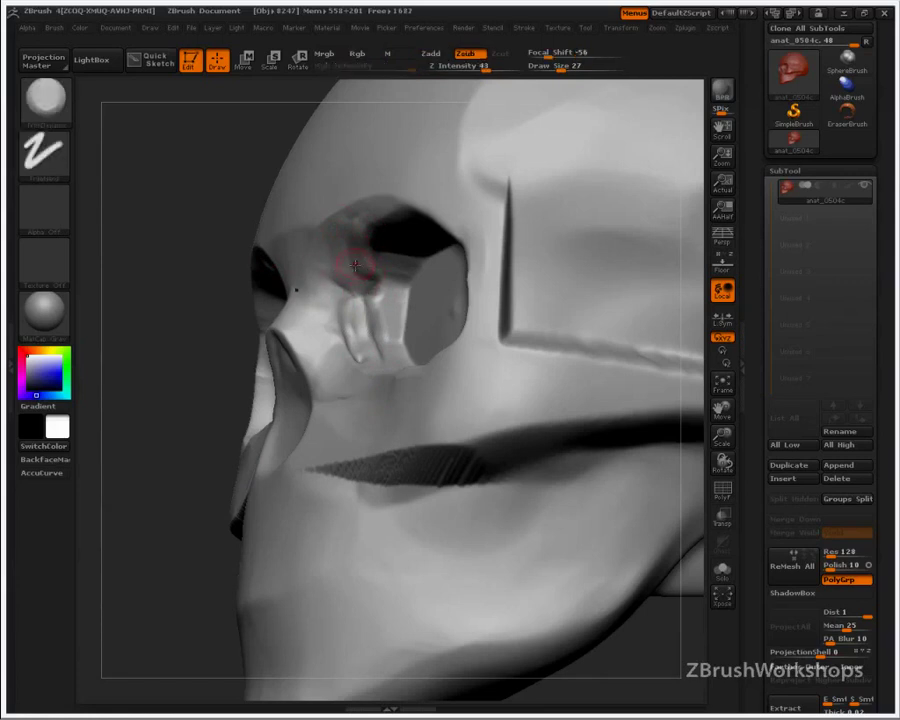
key(s)
drag(364, 267, 374, 267)
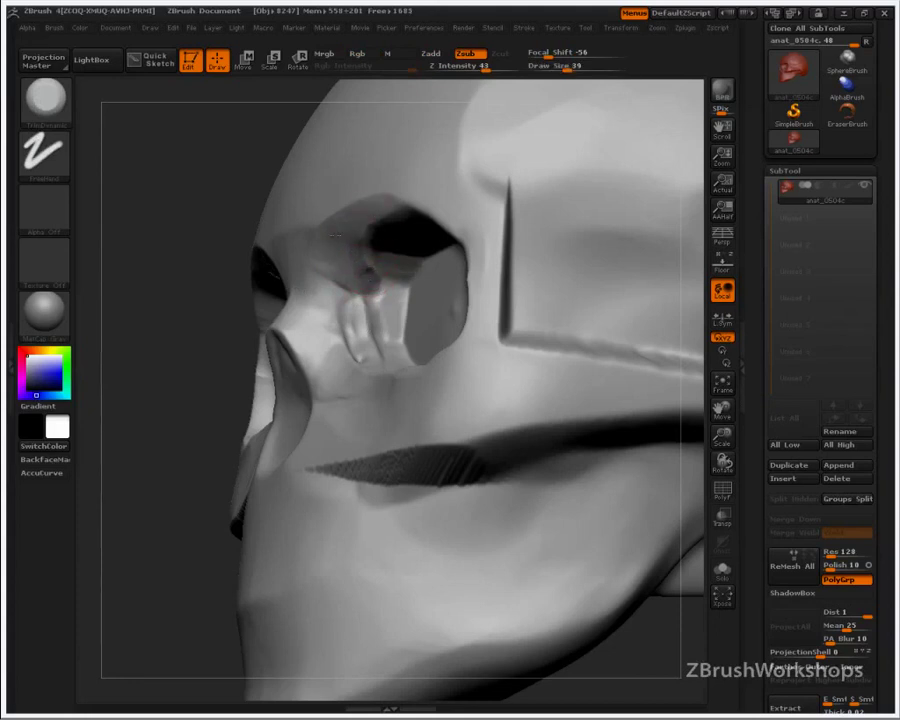
drag(189, 373, 199, 369)
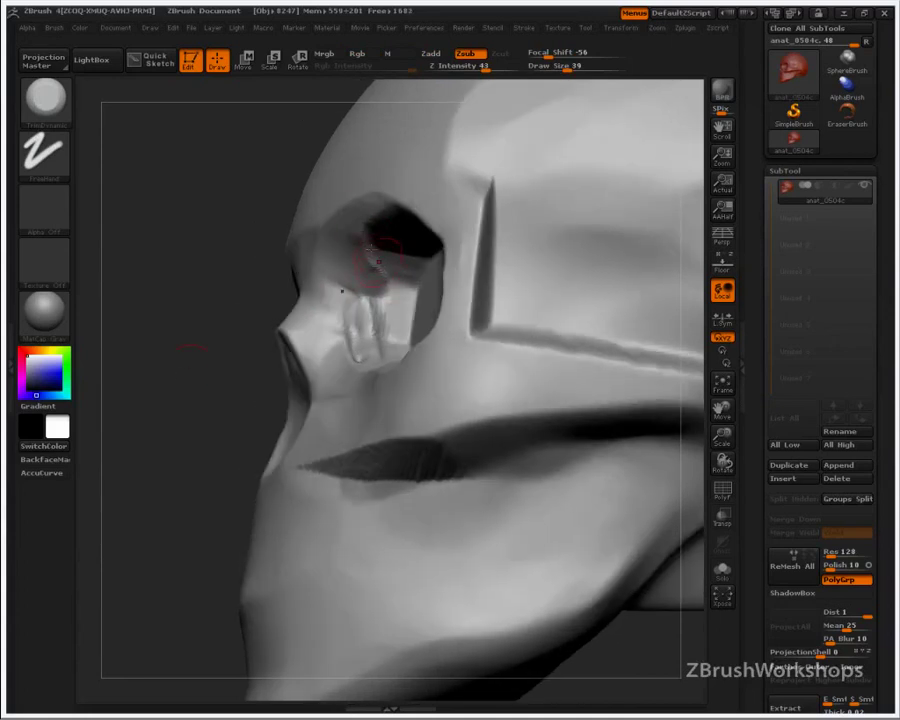
Round out the eye socket's interior behind the lacrimal groove with Clay, and refine it with TrimDynamic at Draw Size 34
key(b)
key(c)
key(l)
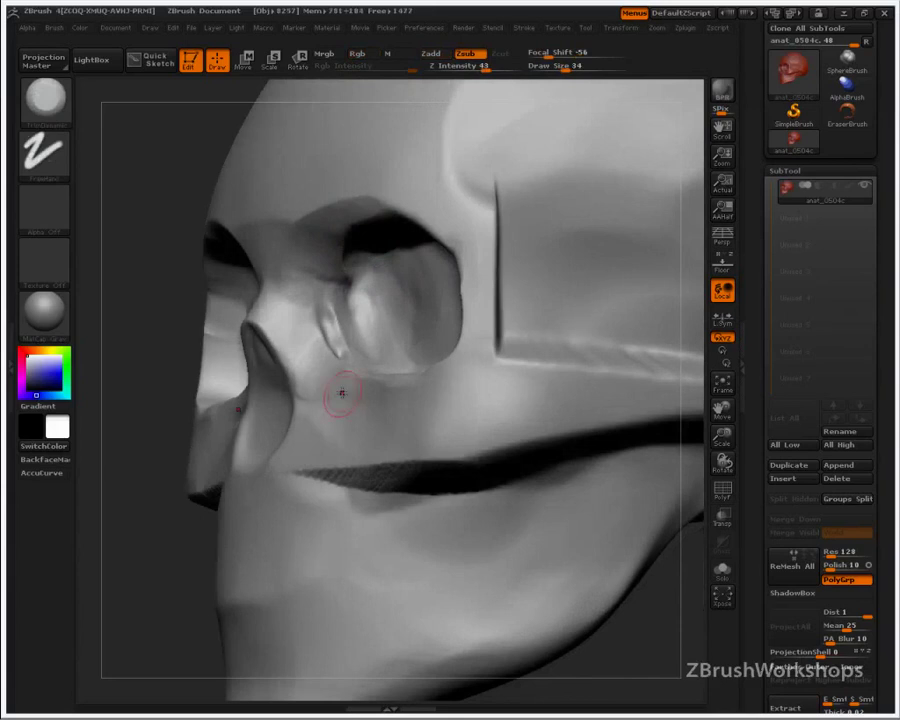
key(b)
key(s)
key(t)
key(b)
key(t)
key(d)
Sketch blue contours along the opposite eye socket's rim and fan lines converging at its upper inner corner
drag(180, 590, 539, 500)
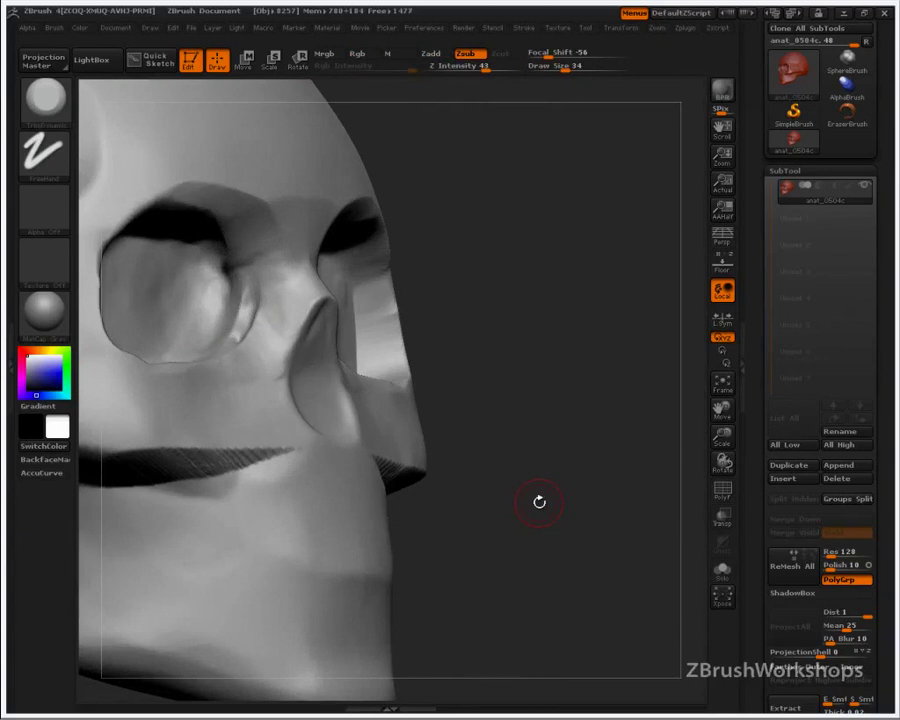
key(ctrl+shift)
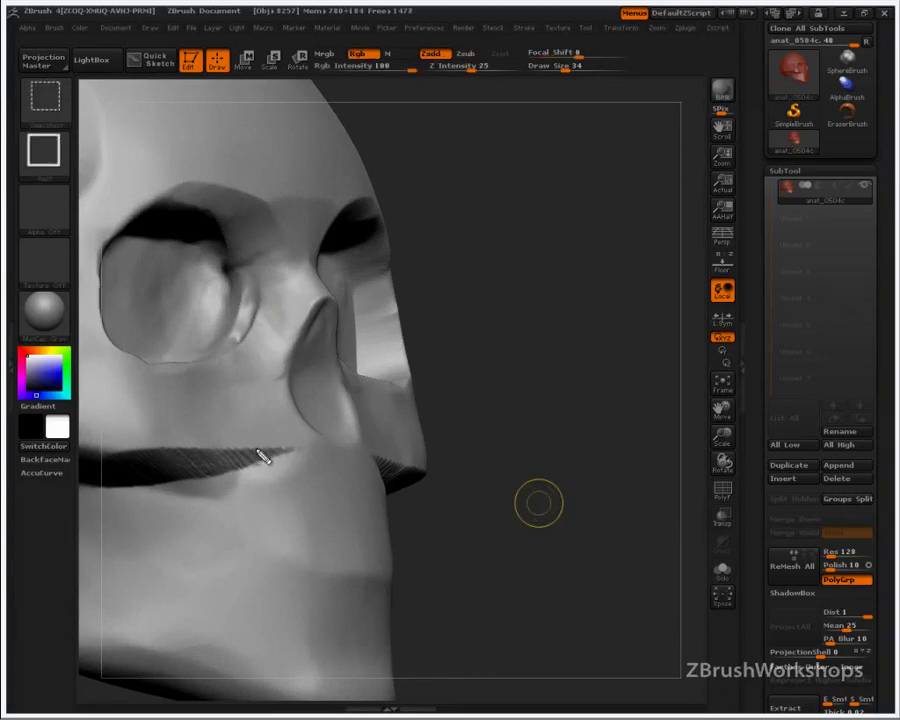
mouse_move(158, 366)
mouse_down()
mouse_move(201, 365)
mouse_move(248, 342)
mouse_move(265, 287)
mouse_up()
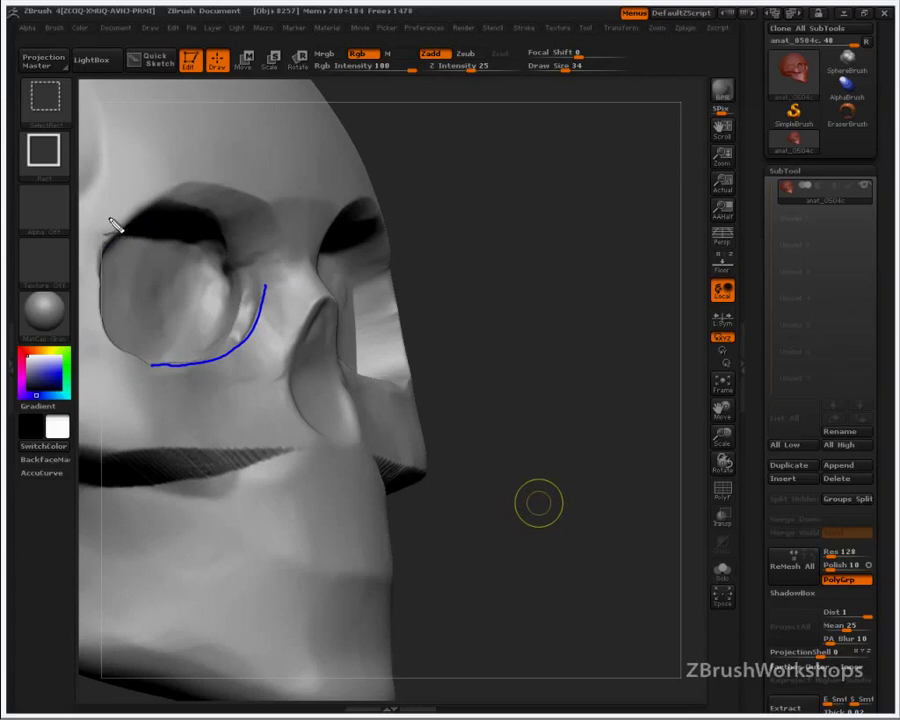
drag(108, 214, 185, 201)
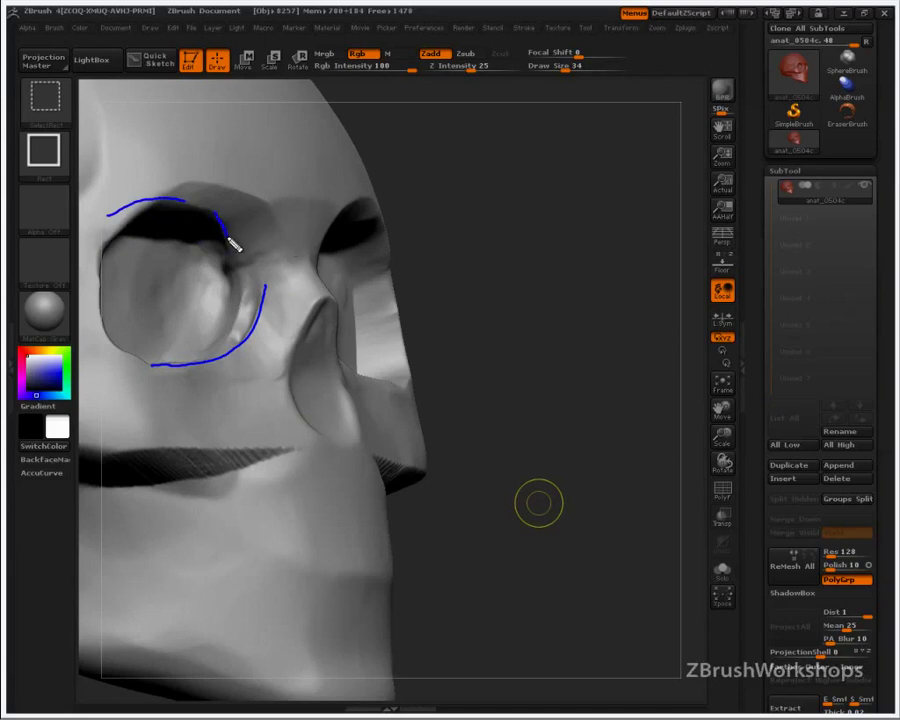
mouse_move(228, 241)
mouse_down()
mouse_move(228, 268)
mouse_move(287, 244)
mouse_up()
mouse_move(227, 200)
mouse_down()
mouse_move(228, 268)
mouse_move(241, 245)
mouse_move(228, 270)
mouse_up()
drag(269, 205, 227, 275)
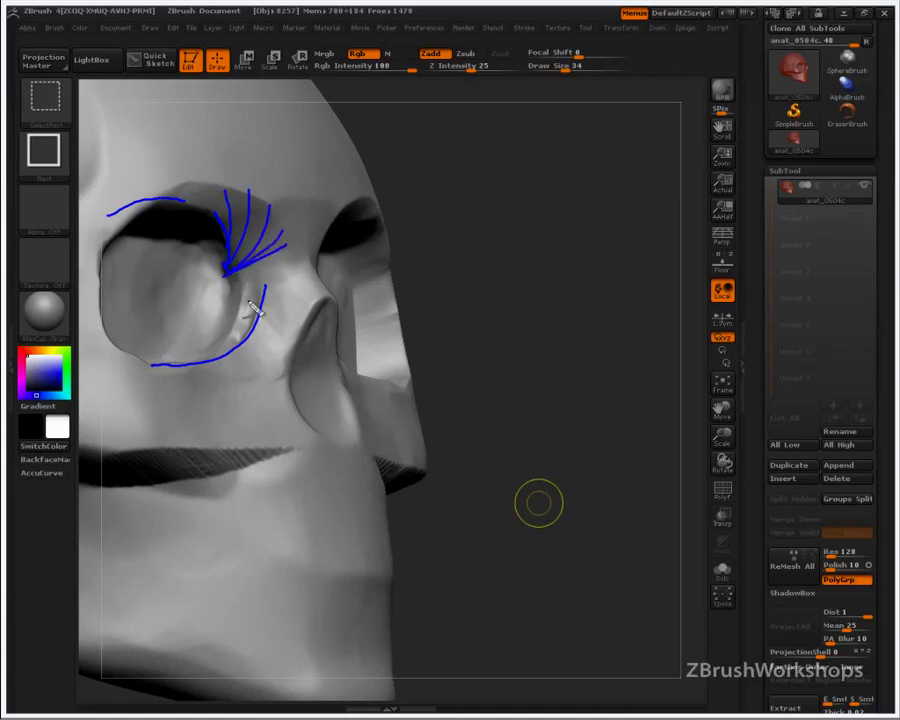
Add blue plane lines across the lacrimal groove and the cheek area beneath the inner socket corner
mouse_move(240, 284)
mouse_down()
mouse_move(235, 321)
mouse_move(190, 366)
mouse_move(280, 384)
mouse_up()
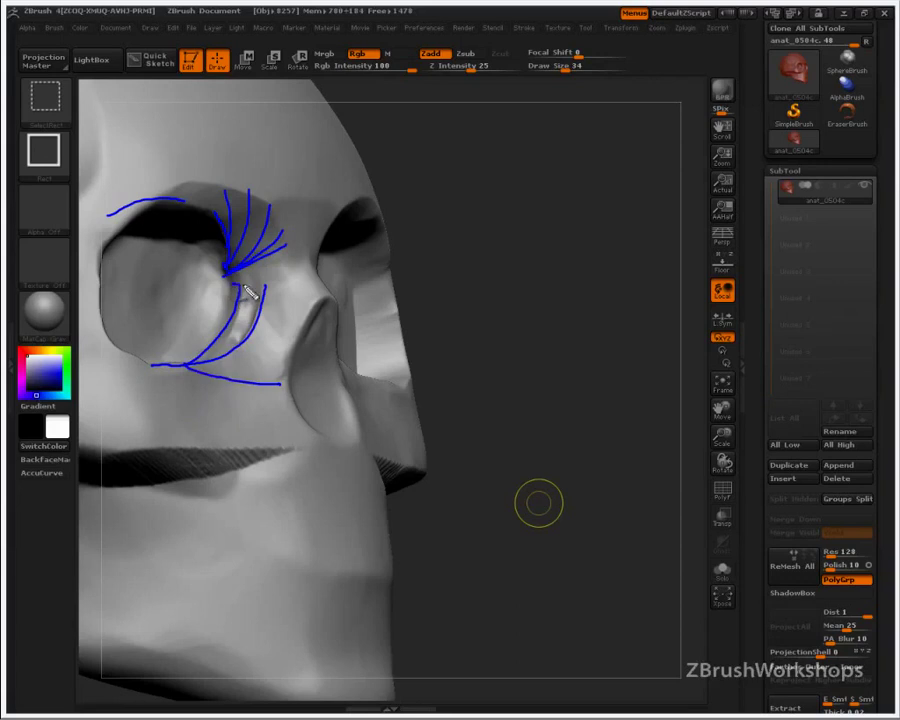
drag(268, 284, 289, 370)
mouse_move(211, 339)
mouse_down()
mouse_move(236, 346)
mouse_move(245, 378)
mouse_up()
mouse_move(229, 315)
mouse_down()
mouse_move(253, 319)
mouse_move(280, 390)
mouse_up()
mouse_move(200, 352)
mouse_down()
mouse_move(219, 358)
mouse_move(230, 385)
mouse_up()
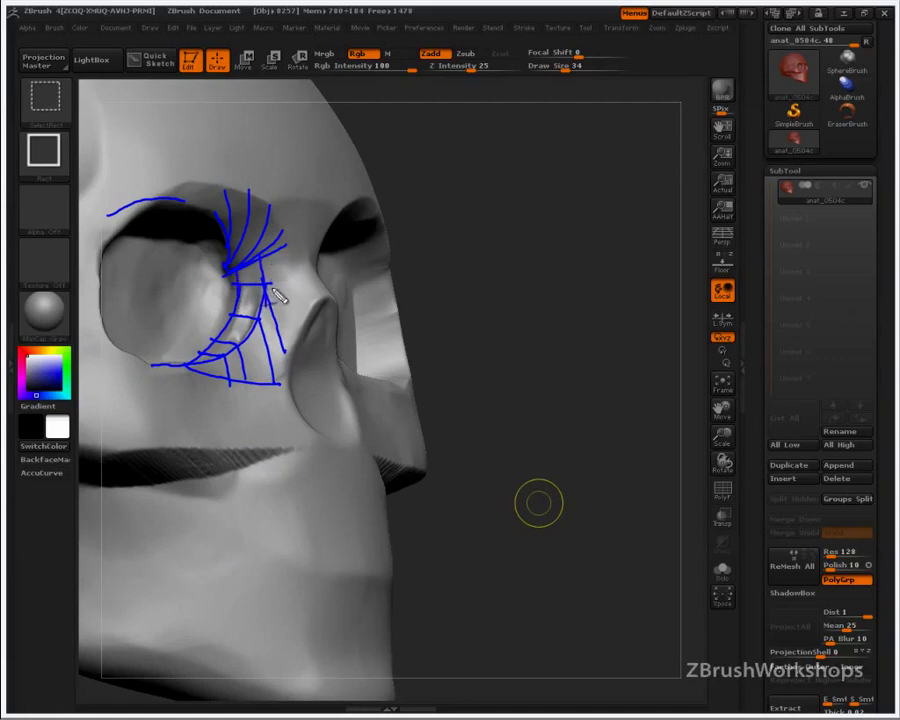
Outline the nasal bone planes in blue from the socket's inner edge to the rim of the nasal opening
mouse_move(272, 288)
mouse_down()
mouse_move(293, 279)
mouse_move(319, 306)
mouse_move(317, 283)
mouse_move(327, 311)
mouse_move(299, 343)
mouse_up()
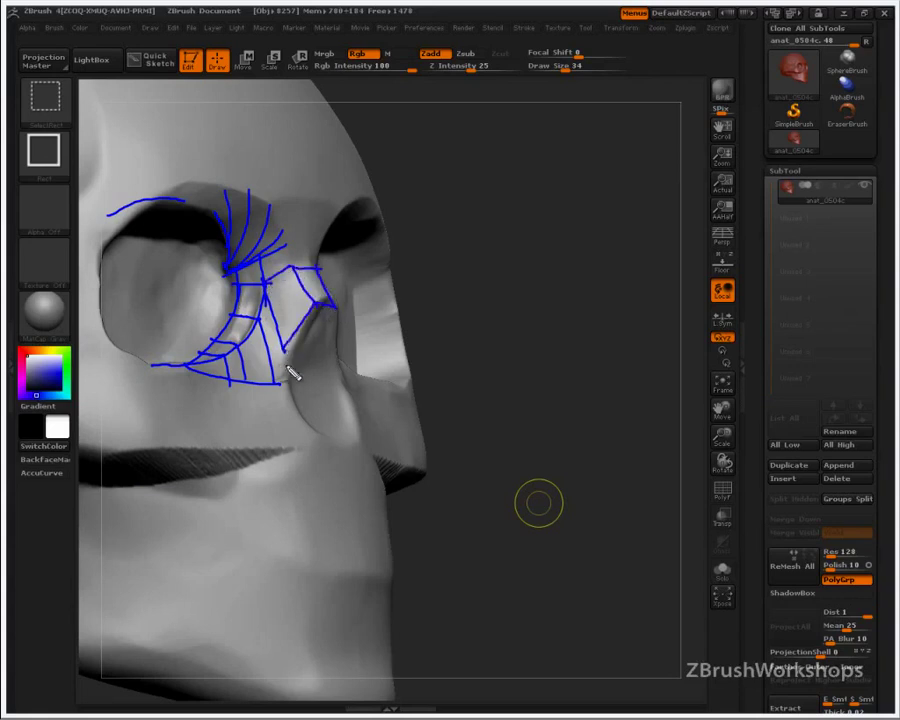
drag(320, 268, 233, 392)
drag(300, 285, 322, 287)
drag(286, 346, 281, 383)
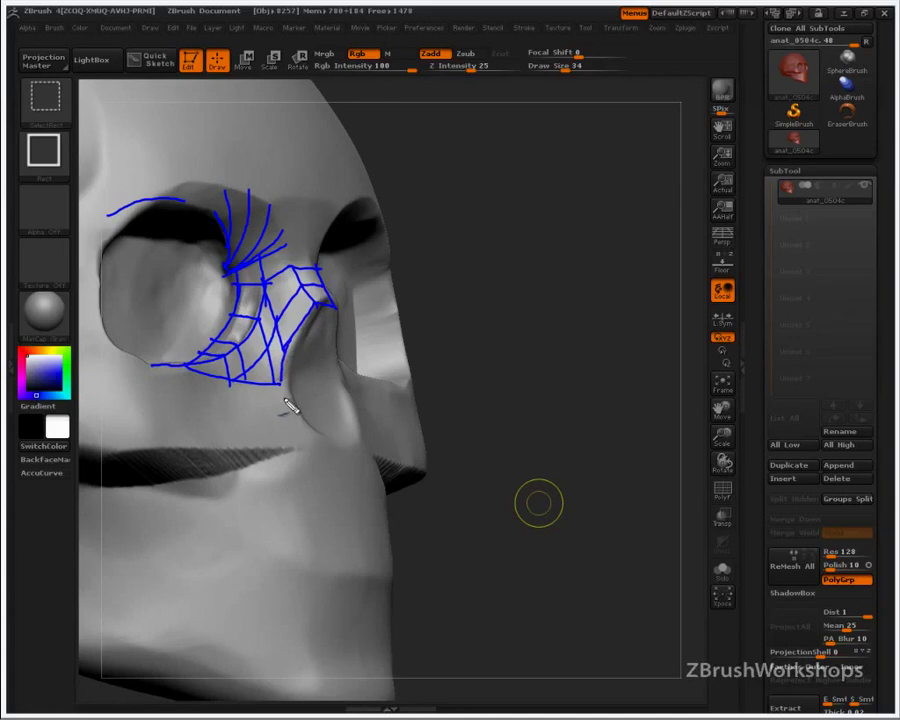
Extend the blue plane lines across the brow and nasal root, and add white strokes inside the upper inner socket corner
mouse_move(291, 268)
mouse_down()
mouse_move(284, 244)
mouse_move(313, 249)
mouse_move(195, 185)
mouse_move(156, 194)
mouse_move(224, 230)
mouse_up()
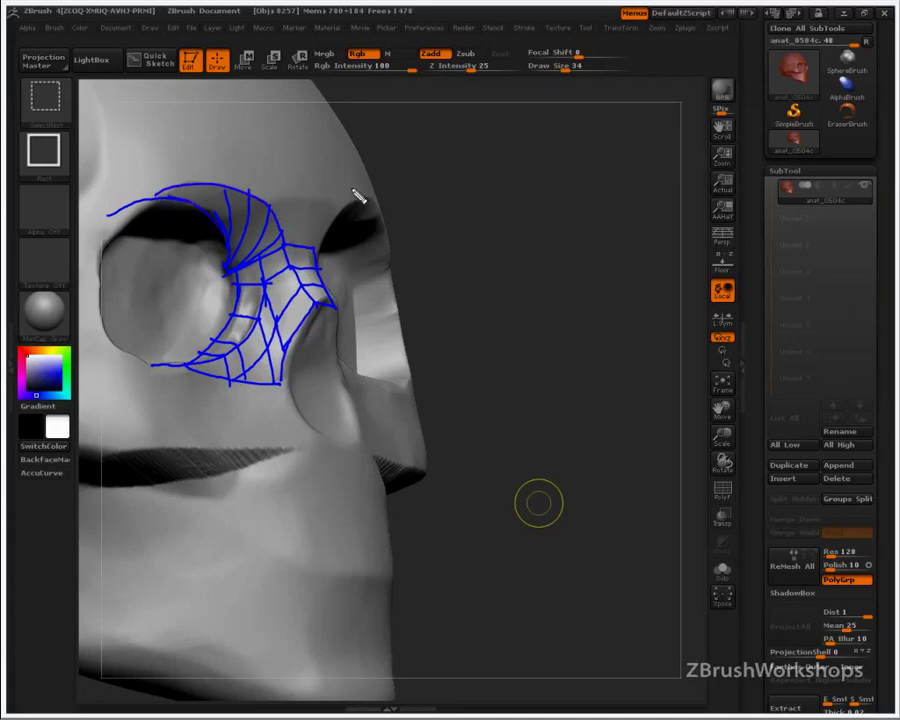
drag(269, 205, 327, 209)
mouse_move(162, 186)
mouse_down()
mouse_move(360, 200)
mouse_move(325, 257)
mouse_up()
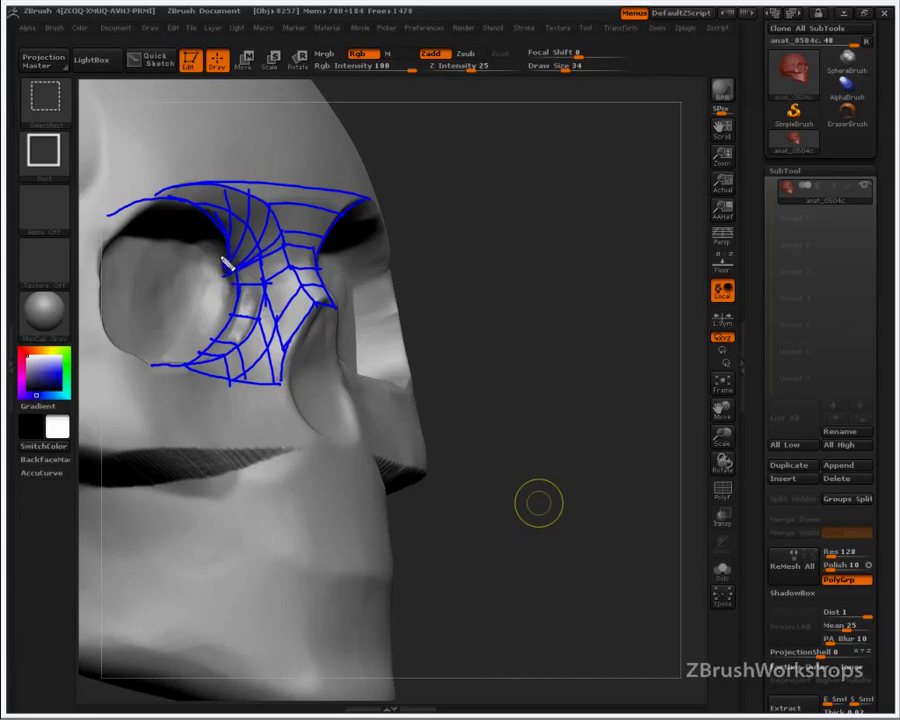
mouse_move(218, 250)
mouse_down()
mouse_move(213, 270)
mouse_move(230, 279)
mouse_move(213, 272)
mouse_up()
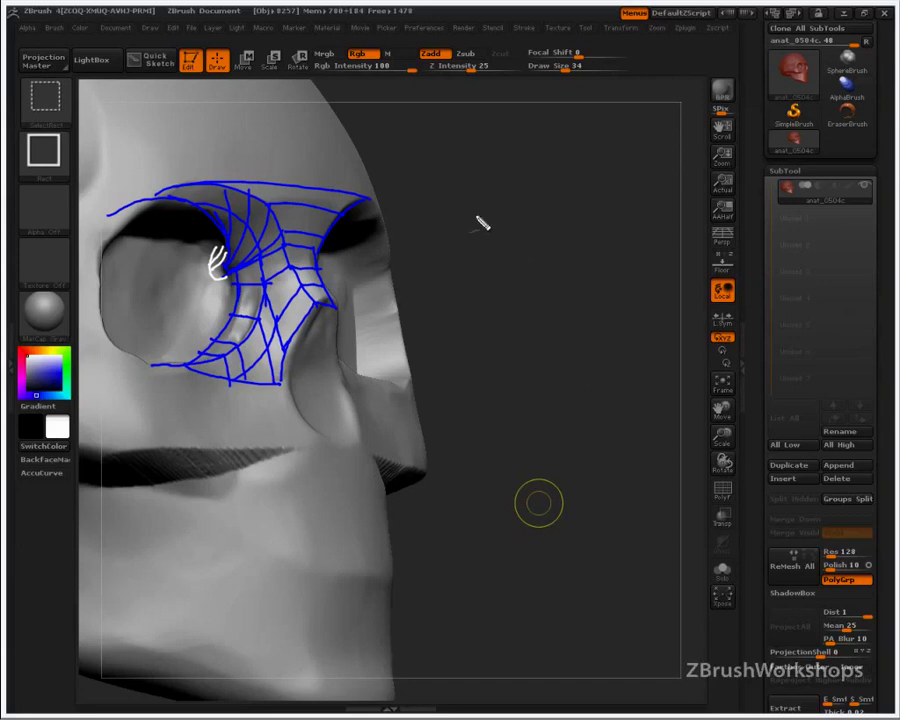
Handwrite the label "Lacrimal" in white on the empty canvas beside the skull's forehead
mouse_move(440, 150)
mouse_down()
mouse_move(462, 197)
mouse_move(545, 193)
mouse_up()
drag(553, 193, 592, 180)
drag(600, 128, 610, 190)
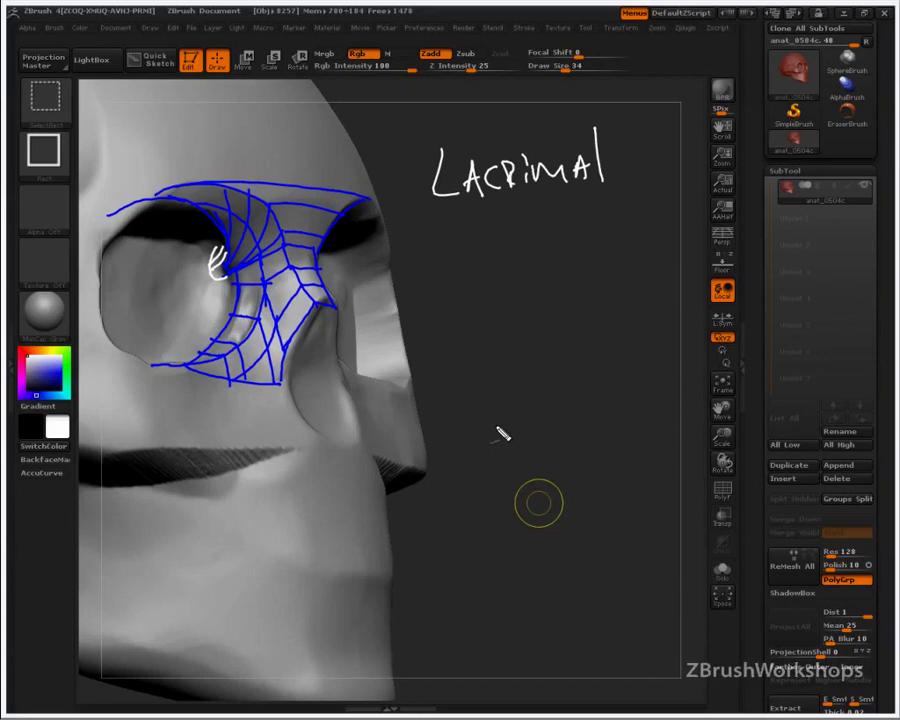
Handwrite "Frontal process of Maxilla" in white beneath the "Lacrimal" label
drag(462, 213, 440, 256)
drag(441, 236, 480, 234)
drag(490, 234, 516, 236)
mouse_move(518, 202)
mouse_down()
mouse_move(530, 250)
mouse_move(560, 227)
mouse_move(672, 221)
mouse_up()
mouse_move(683, 208)
mouse_down()
mouse_move(677, 228)
mouse_move(691, 228)
mouse_up()
drag(490, 266, 496, 290)
mouse_move(490, 268)
mouse_down()
mouse_move(560, 283)
mouse_move(639, 271)
mouse_move(689, 281)
mouse_up()
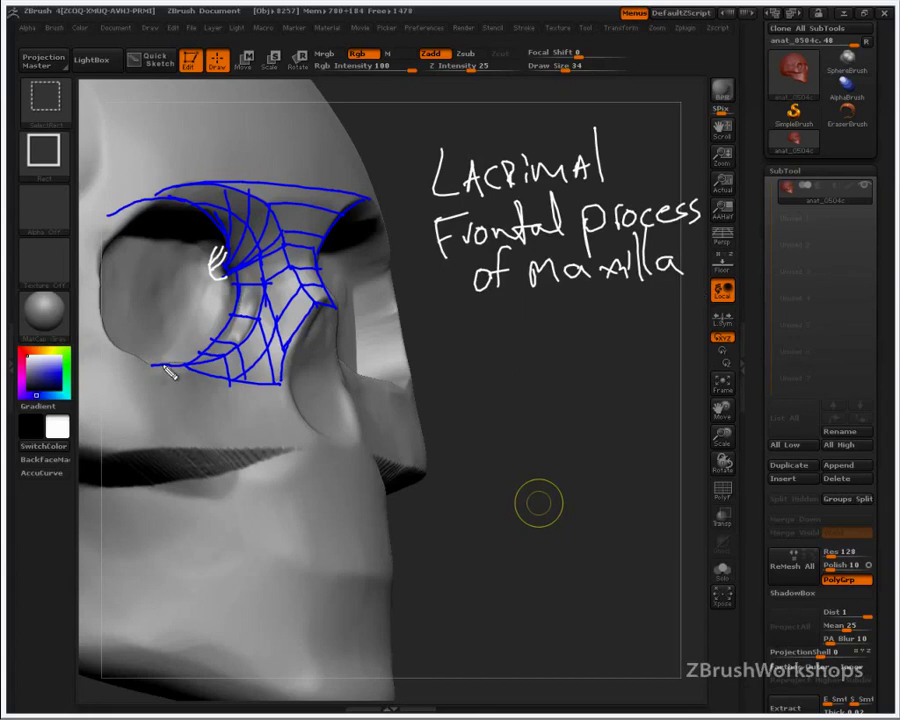
Outline the maxilla in white from the eye socket floor down the cheek, along the upper jaw and around the nasal opening
drag(165, 366, 138, 462)
mouse_move(394, 386)
mouse_down()
mouse_move(408, 468)
mouse_move(391, 490)
mouse_move(393, 585)
mouse_move(245, 570)
mouse_up()
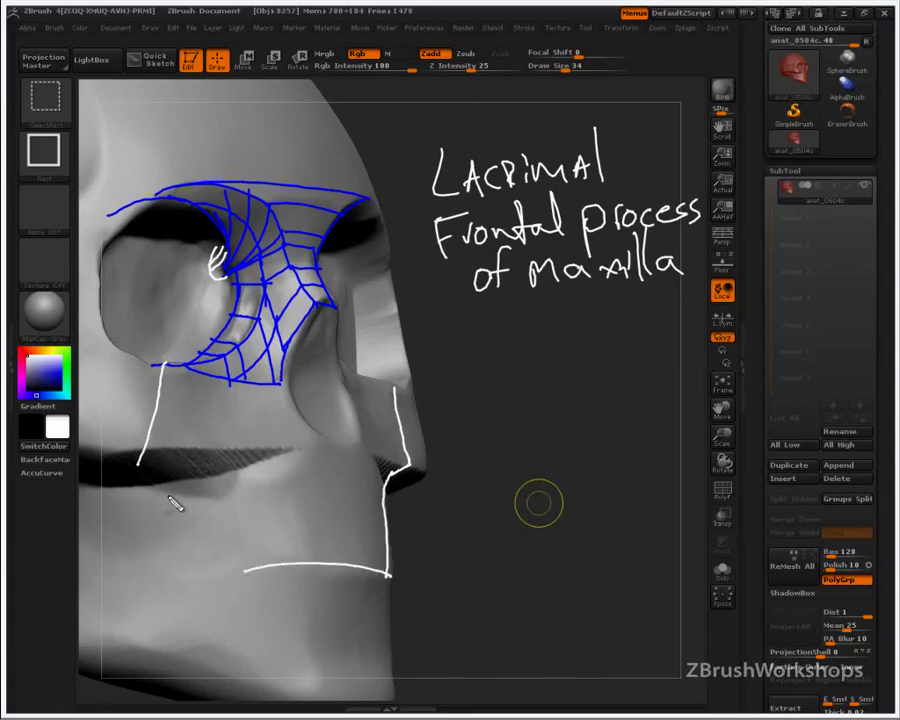
drag(141, 472, 235, 571)
mouse_move(288, 372)
mouse_down()
mouse_move(302, 415)
mouse_move(360, 447)
mouse_move(396, 380)
mouse_up()
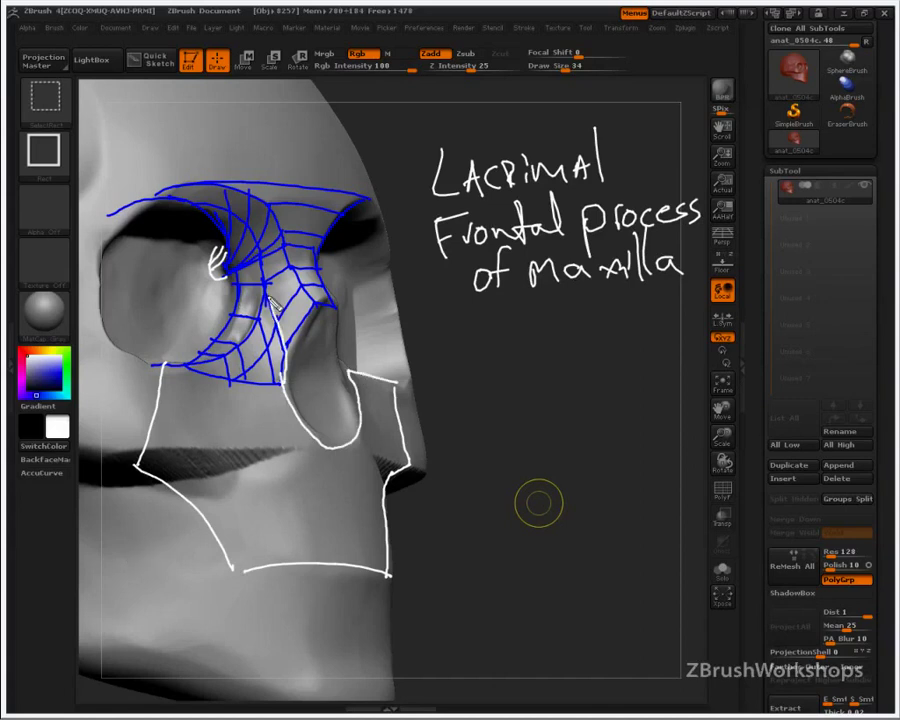
drag(266, 298, 284, 376)
mouse_move(167, 370)
mouse_down()
mouse_move(150, 330)
mouse_move(225, 293)
mouse_up()
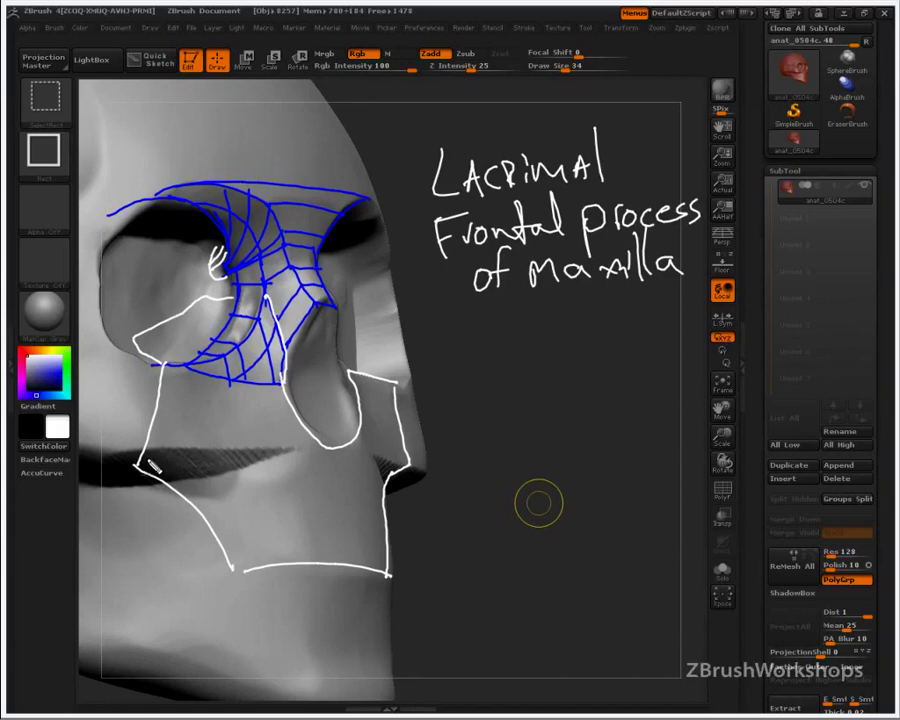
Add curved white contour strokes below both cheekbones and reinforce the maxilla outline's lower cheek corner and bottom edge
mouse_move(148, 456)
mouse_down()
mouse_move(210, 506)
mouse_move(223, 491)
mouse_up()
mouse_move(180, 430)
mouse_down()
mouse_move(230, 488)
mouse_move(246, 480)
mouse_up()
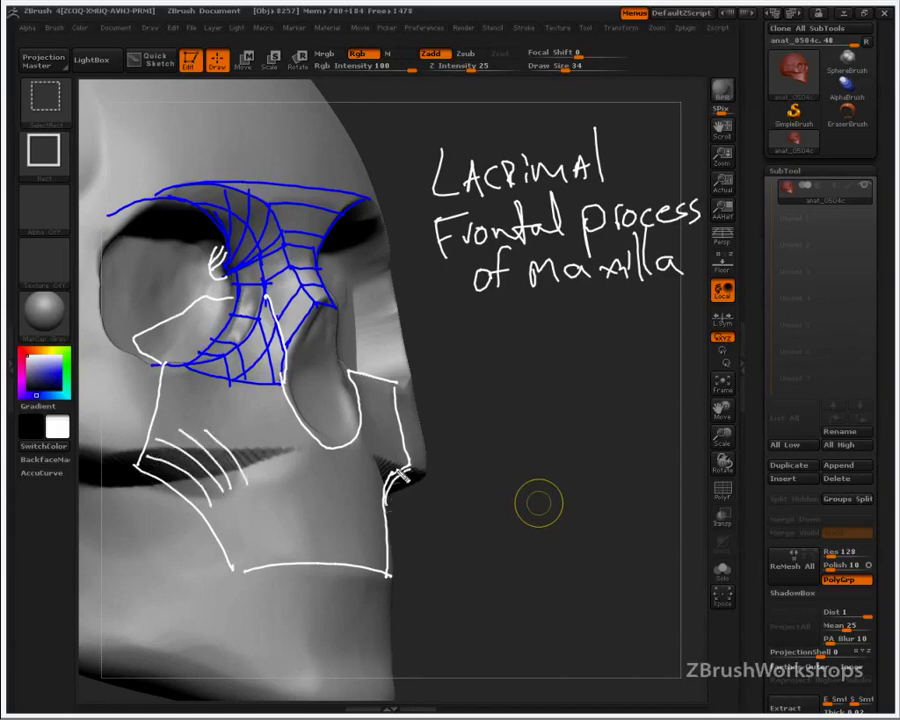
mouse_move(403, 457)
mouse_down()
mouse_move(378, 489)
mouse_move(366, 482)
mouse_up()
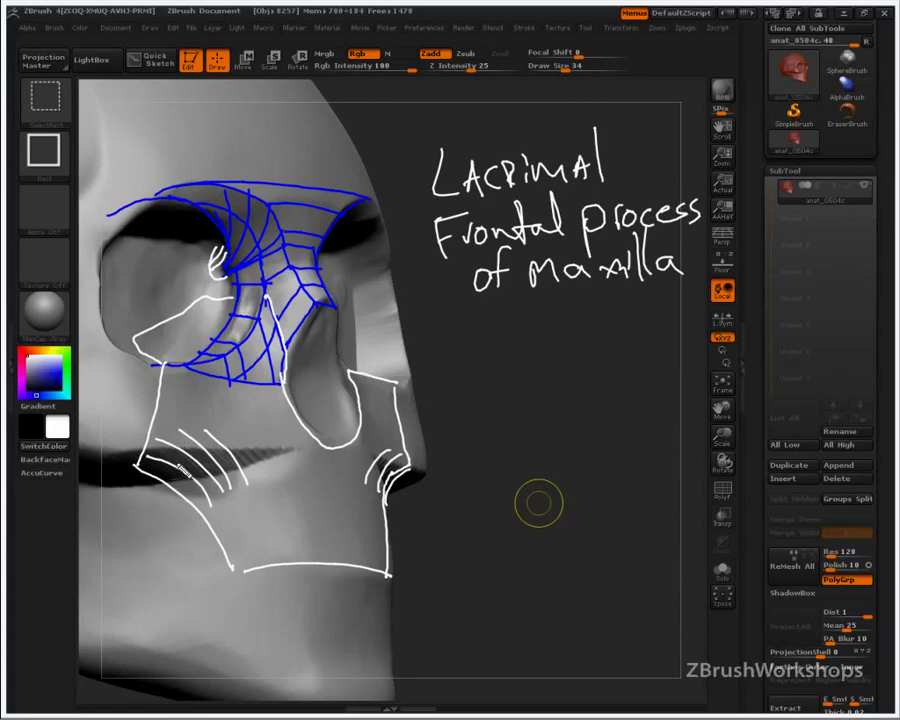
mouse_move(221, 546)
mouse_down()
mouse_move(230, 570)
mouse_move(320, 570)
mouse_up()
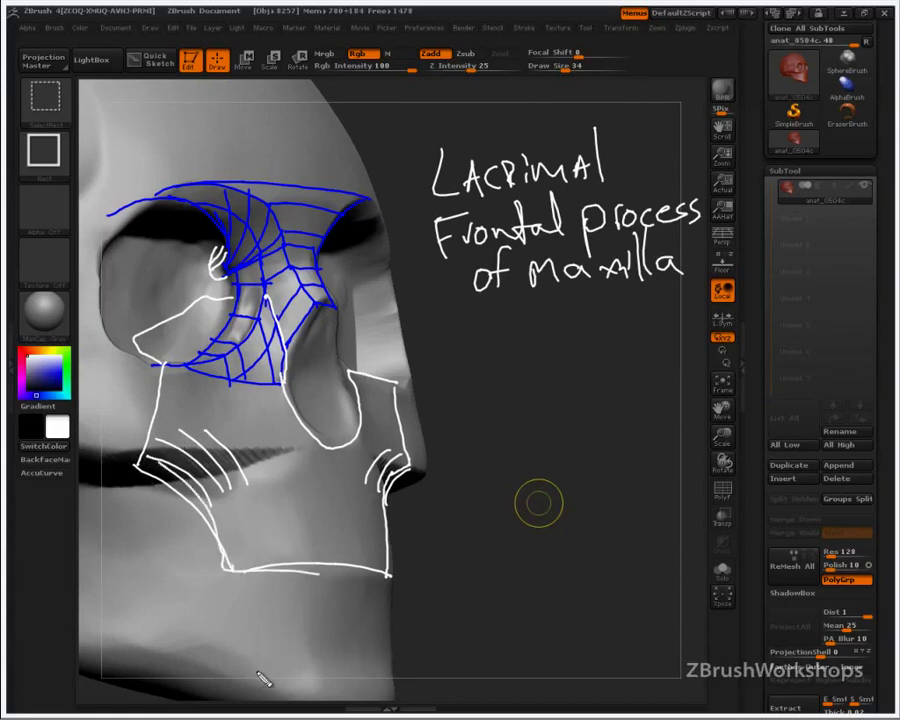